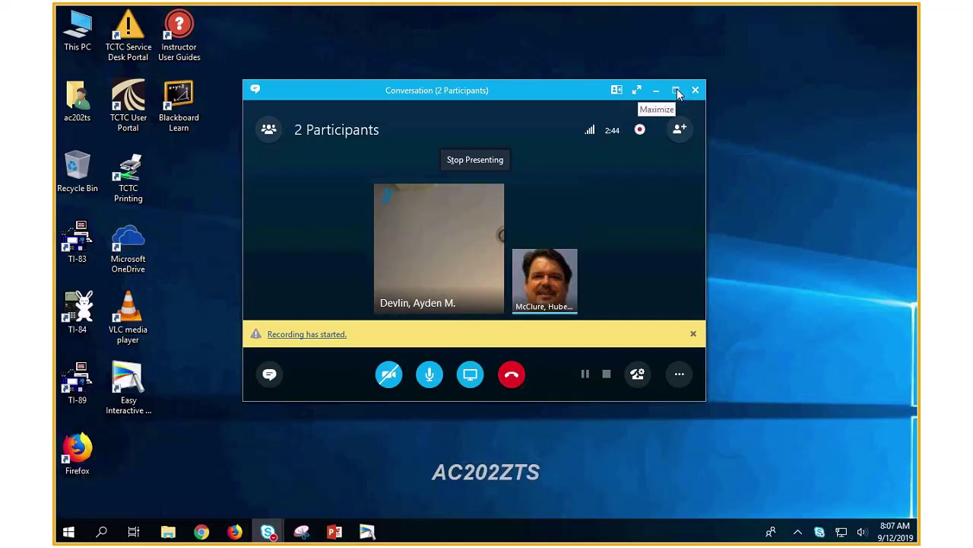
# Step: Switch to the PowerPoint presentation and review slides 82 back to 75, covering percentiles, z-scores, section 3.4 objectives and grouped-data standard deviation
pyautogui.click(658, 91)
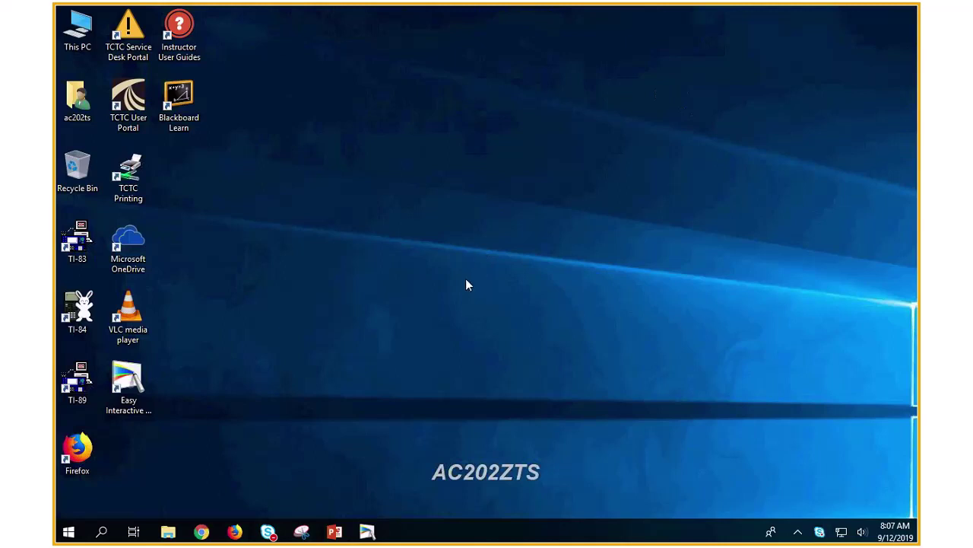
pyautogui.click(335, 535)
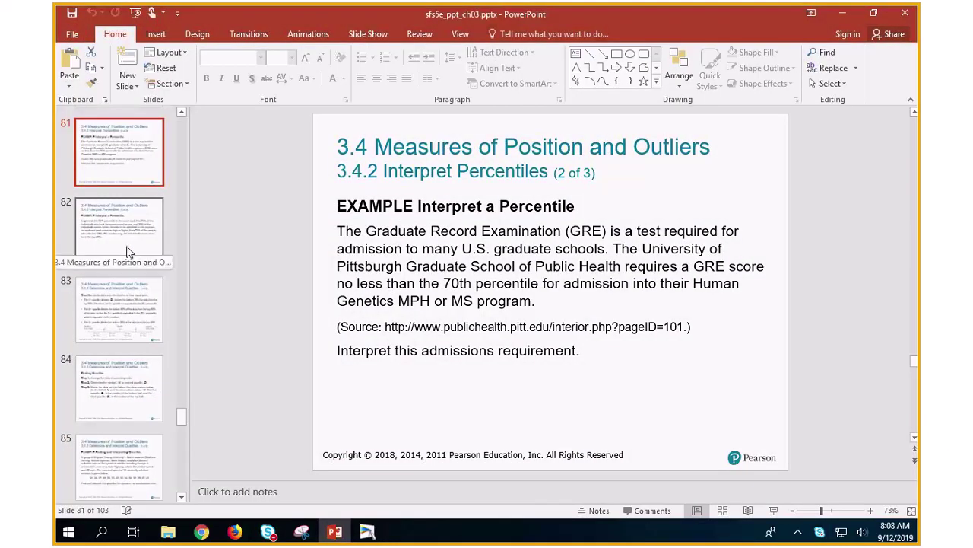
pyautogui.click(128, 243)
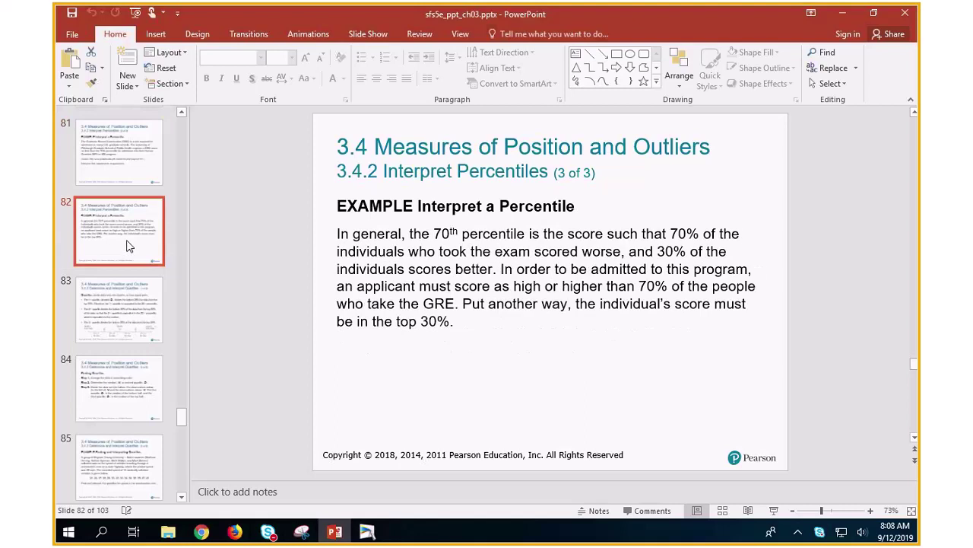
pyautogui.scroll(4, 127, 222)
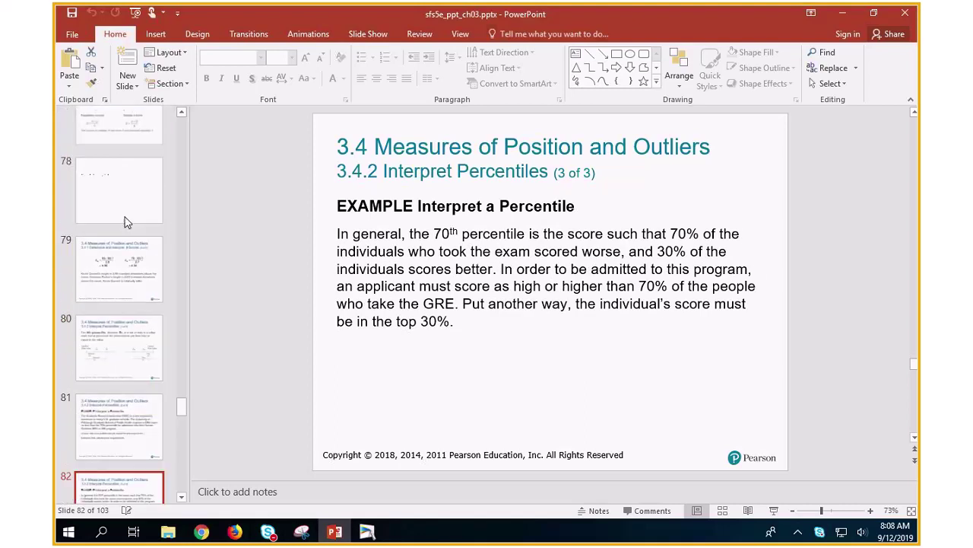
pyautogui.scroll(1, 127, 222)
pyautogui.click(135, 366)
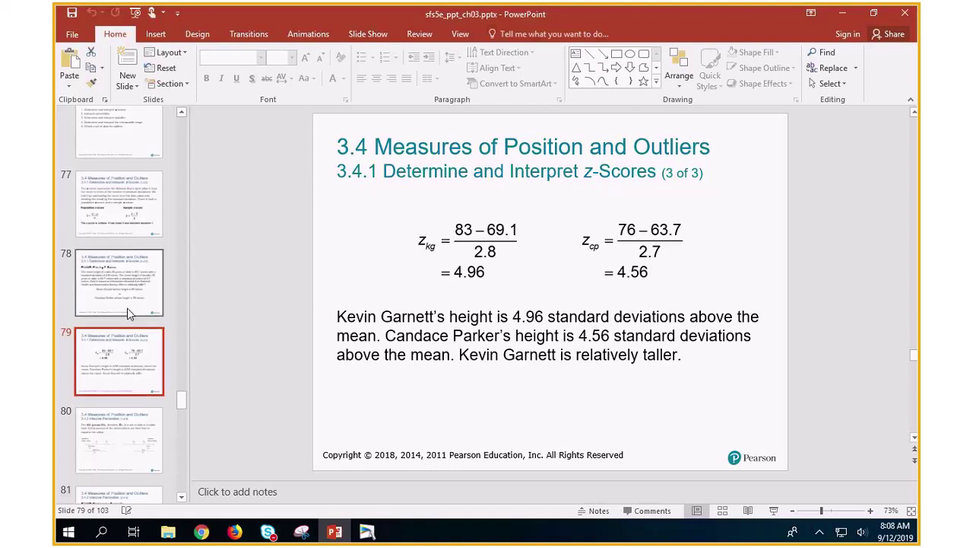
pyautogui.click(118, 288)
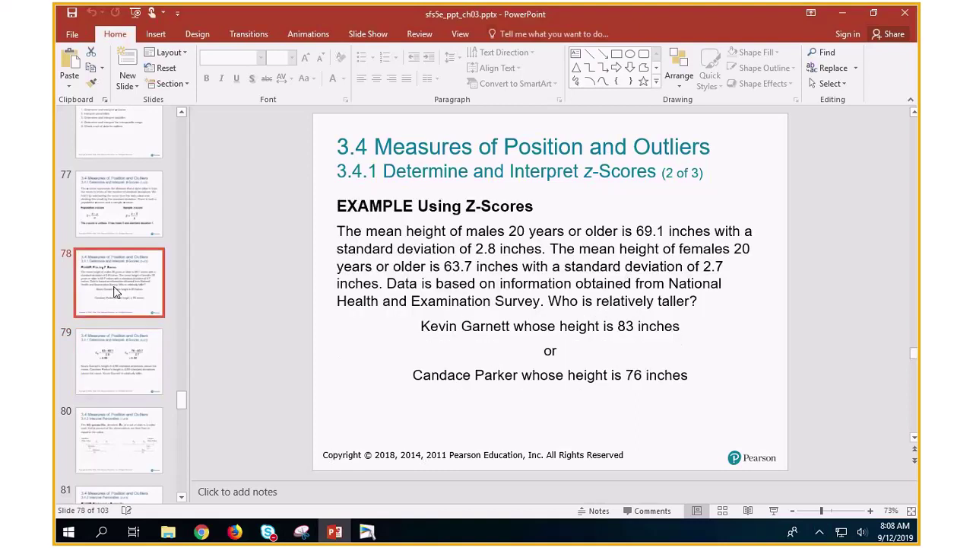
pyautogui.click(120, 204)
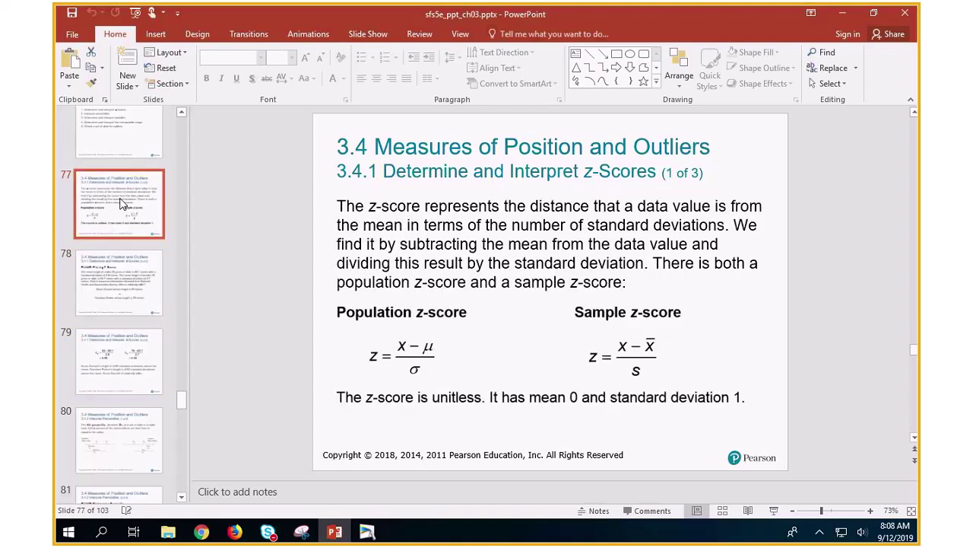
pyautogui.scroll(1, 120, 204)
pyautogui.scroll(2, 121, 204)
pyautogui.click(144, 282)
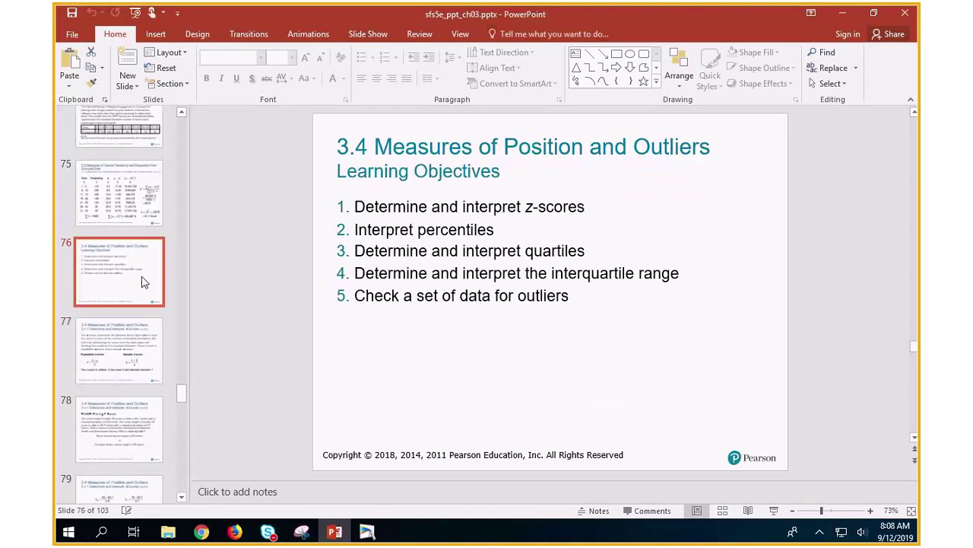
pyautogui.click(129, 213)
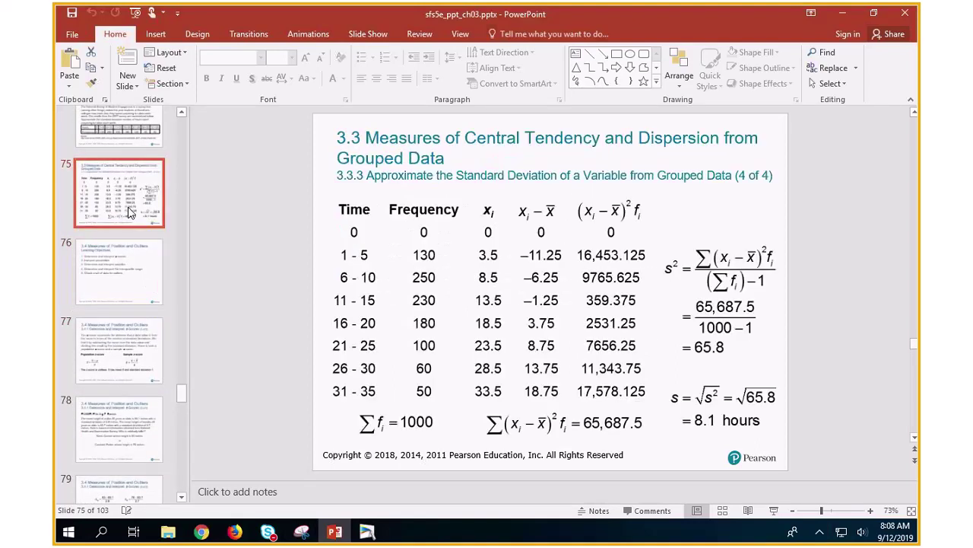
# Step: Switch to Chrome and search Google in a new tab for "z score shaq vs lbj"
pyautogui.click(842, 13)
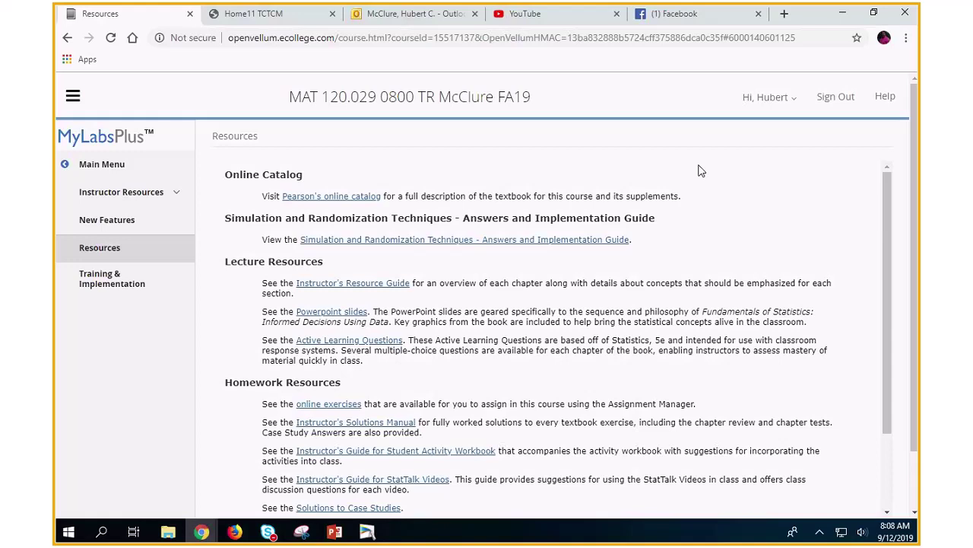
pyautogui.click(784, 13)
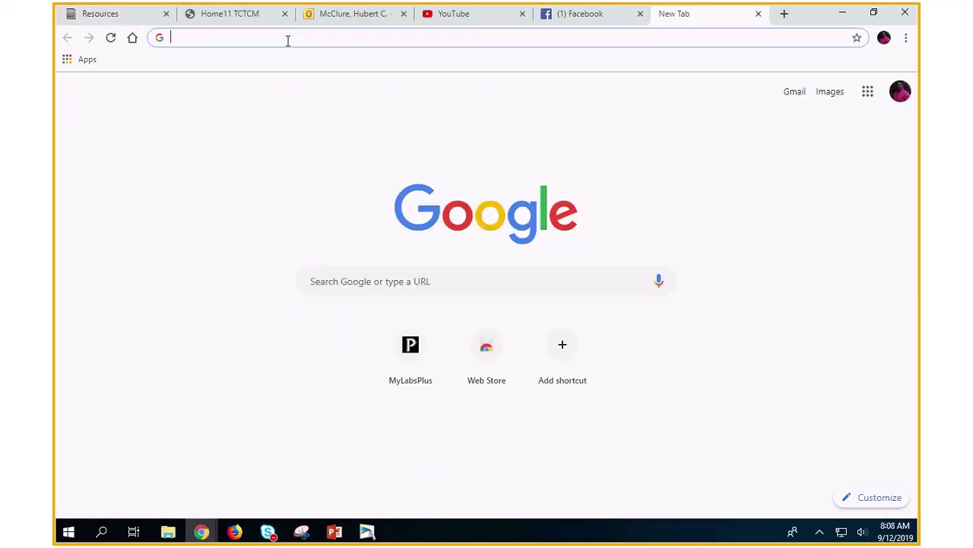
pyautogui.write('z sc')
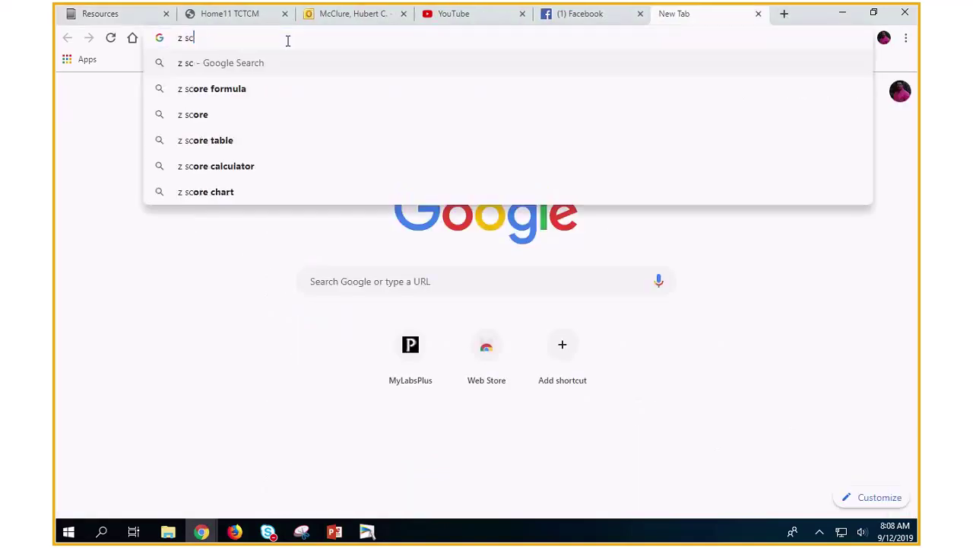
pyautogui.write('ore s')
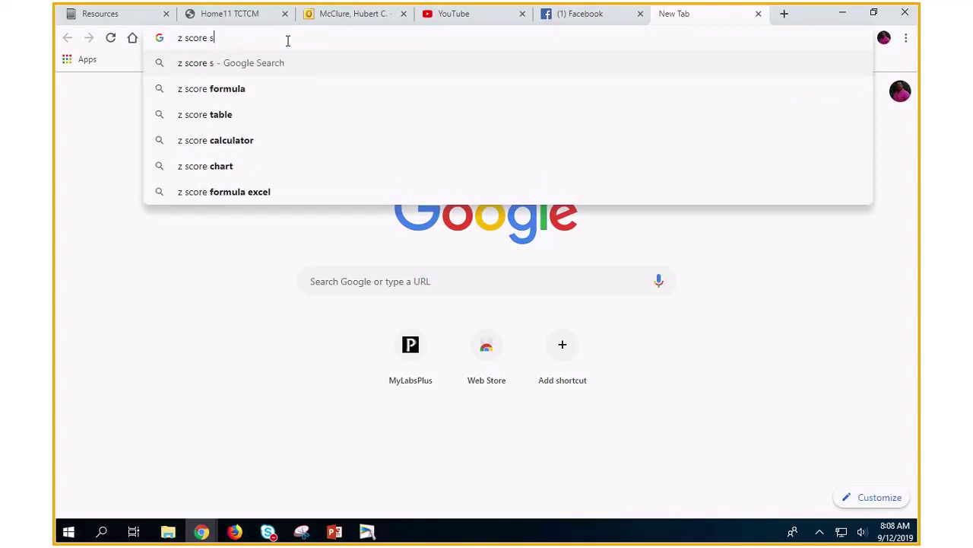
pyautogui.write('haq')
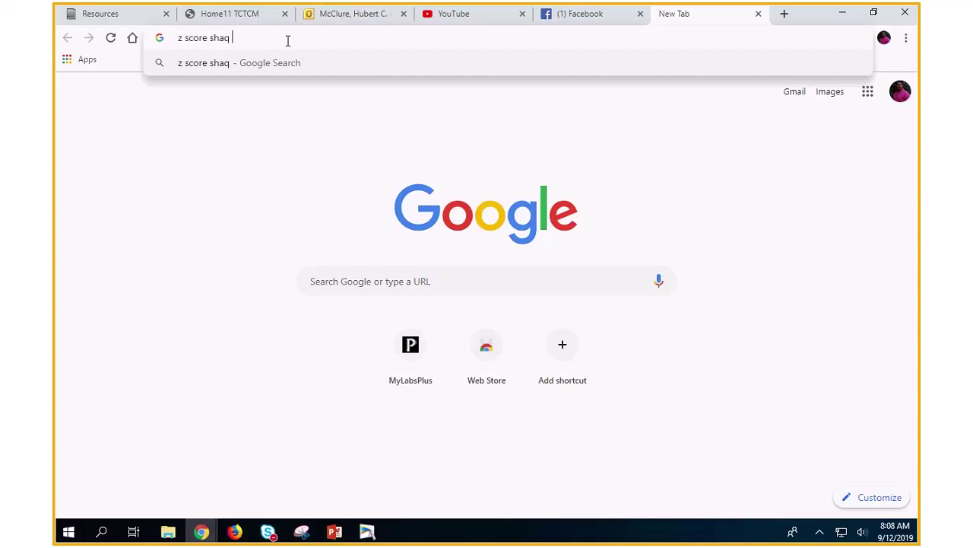
pyautogui.write(' vs lbj')
pyautogui.press('Return')
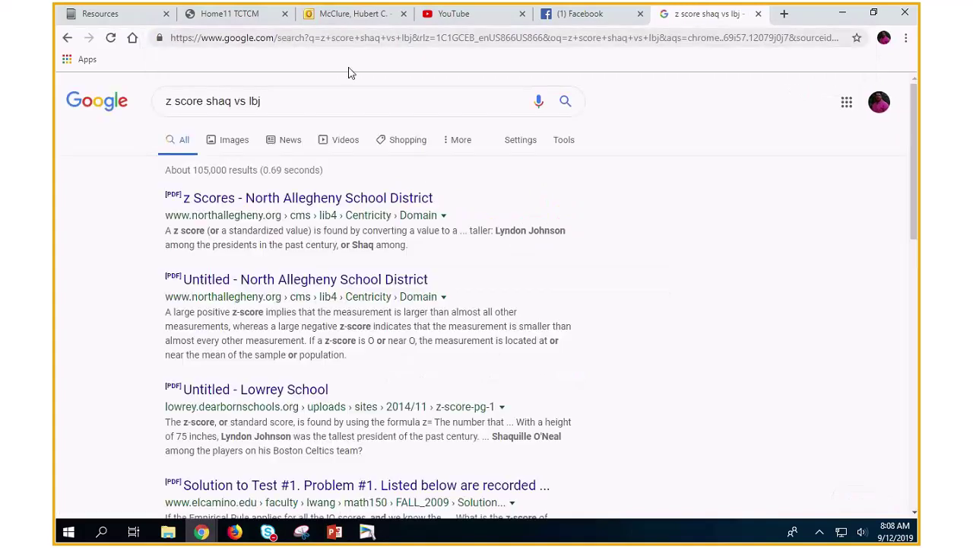
# Step: Refine the Google search to "z score shaq vs lbj problem pdf"
pyautogui.click(277, 103)
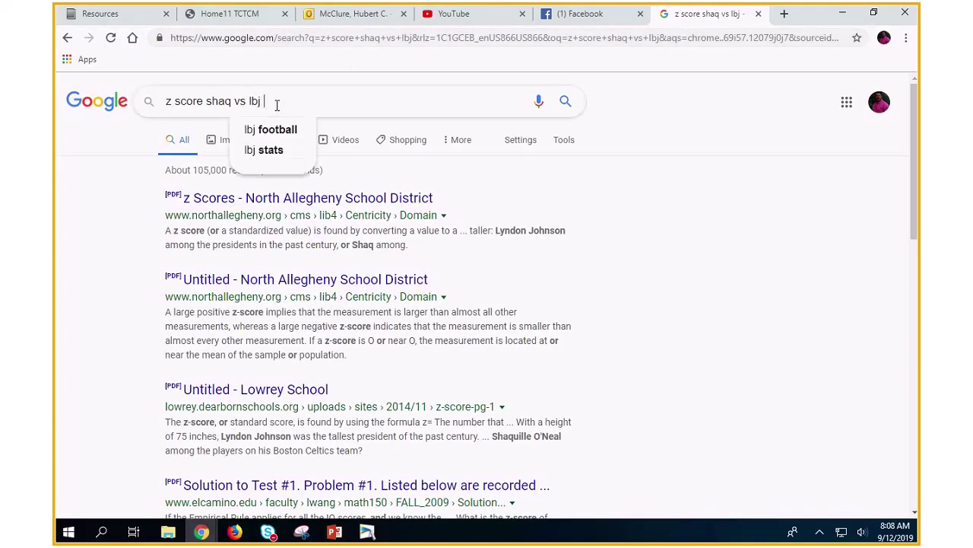
pyautogui.write('problem')
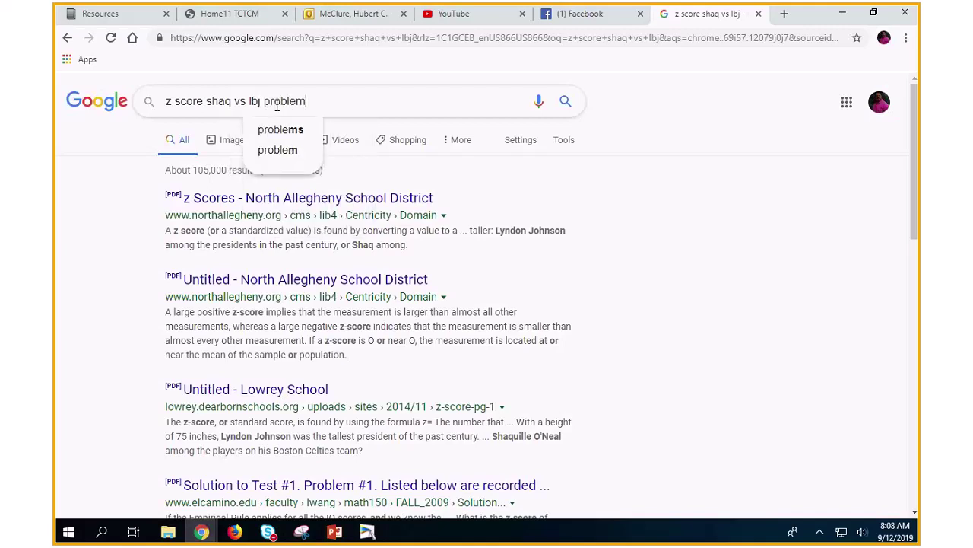
pyautogui.write(' pdf')
pyautogui.press('Return')
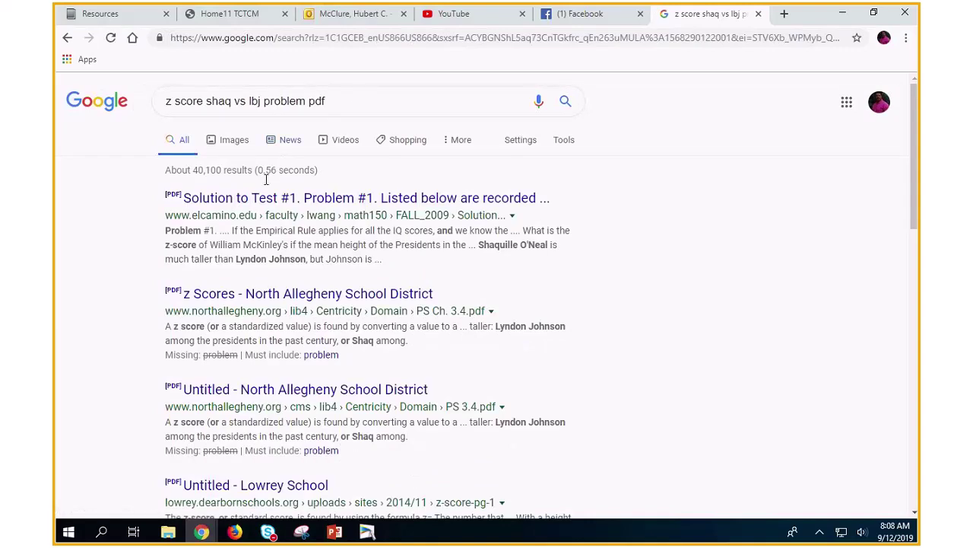
# Step: Open the "Solution to Test #1" PDF result and find Problem 5 on the z-scores of Lyndon Johnson and Shaquille O'Neal
pyautogui.click(255, 201)
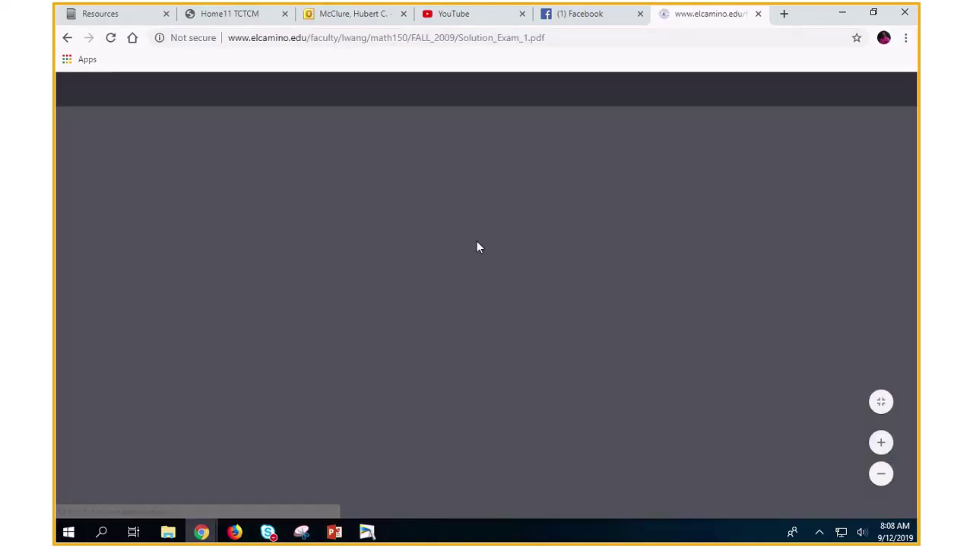
pyautogui.scroll(-15, 583, 330)
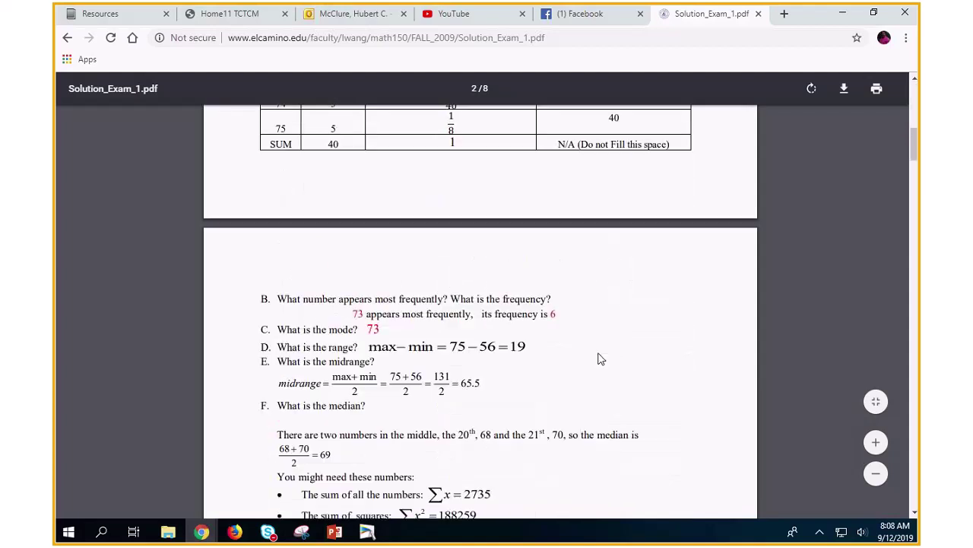
pyautogui.scroll(-20, 601, 357)
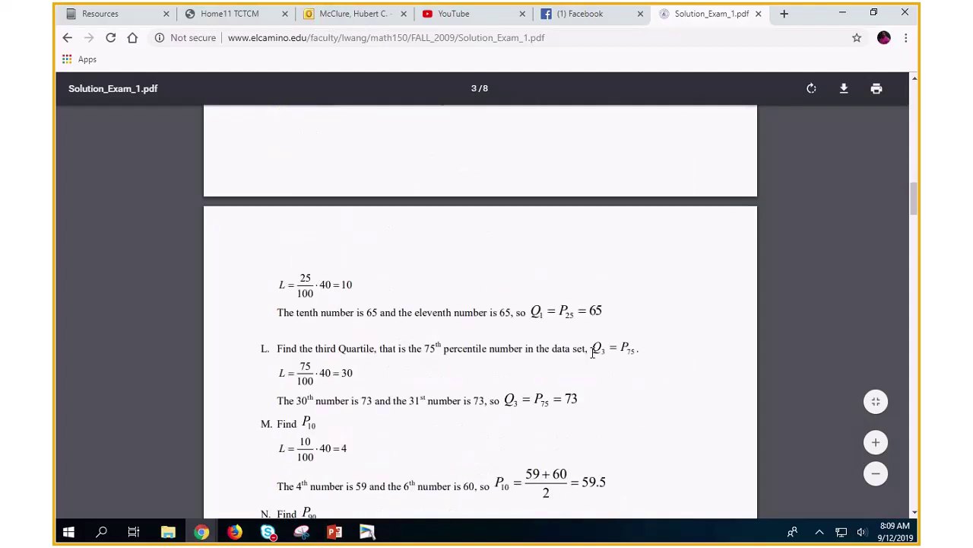
pyautogui.scroll(-2, 587, 375)
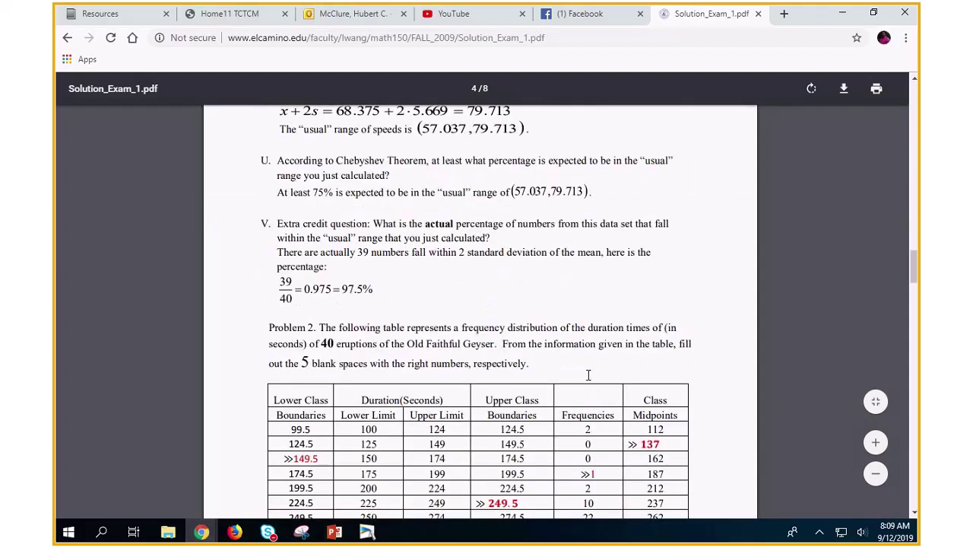
pyautogui.scroll(1, 587, 375)
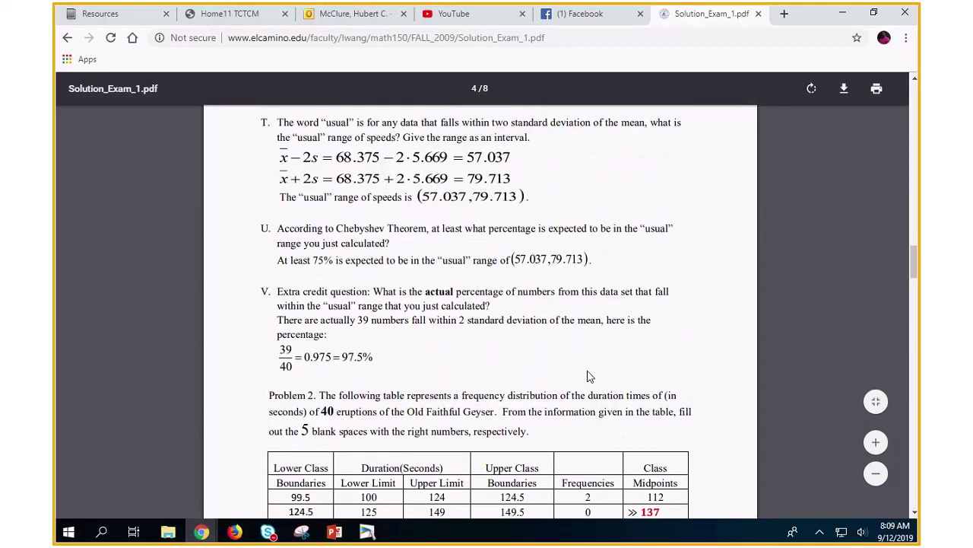
pyautogui.scroll(-1, 588, 375)
pyautogui.scroll(-8, 581, 368)
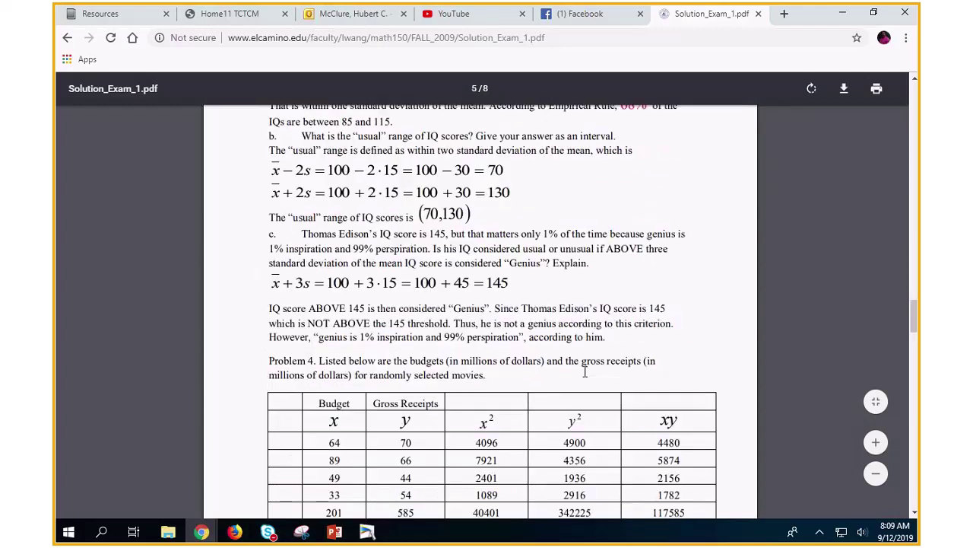
pyautogui.scroll(-10, 584, 372)
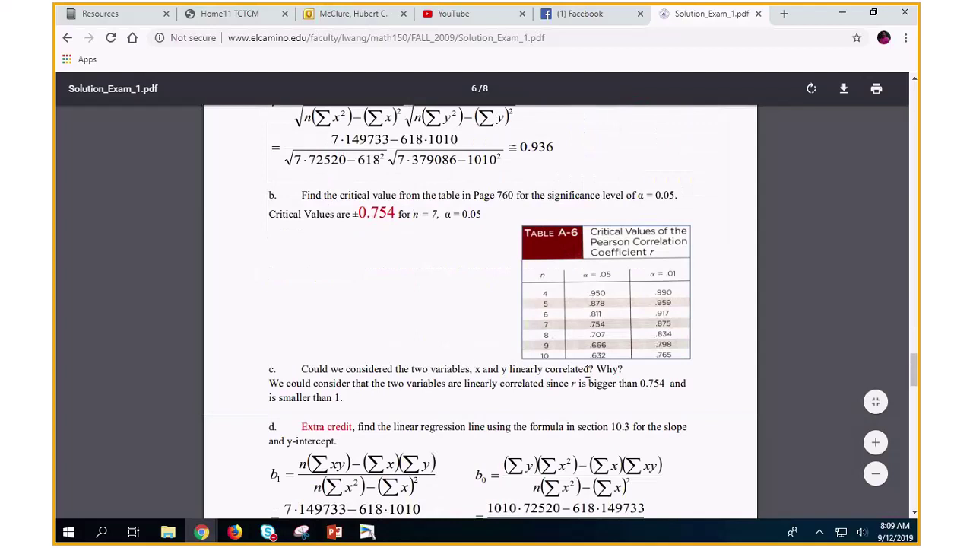
pyautogui.scroll(-5, 588, 371)
pyautogui.scroll(-5, 587, 382)
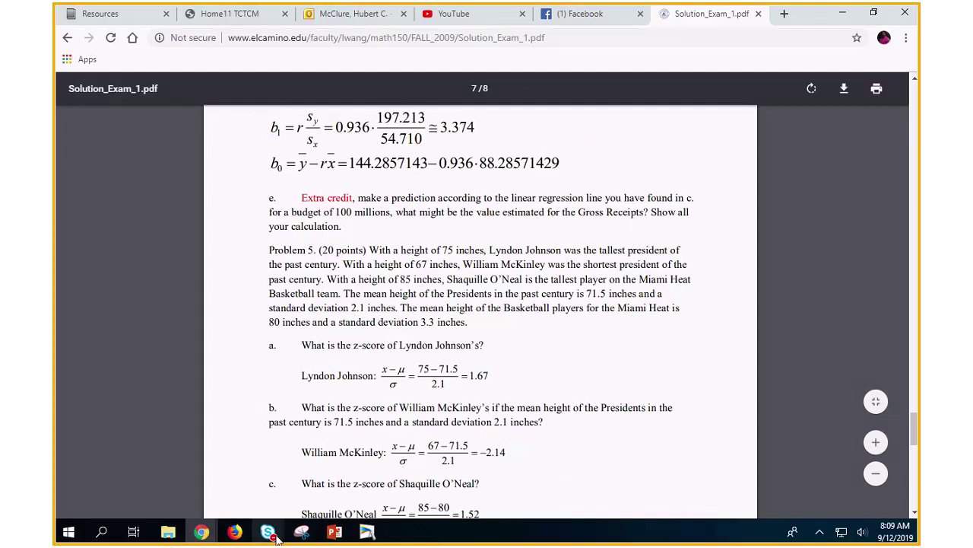
# Step: Switch to Snipping Tool and capture the Problem 5 statement paragraph from the PDF as a new snip
pyautogui.click(303, 532)
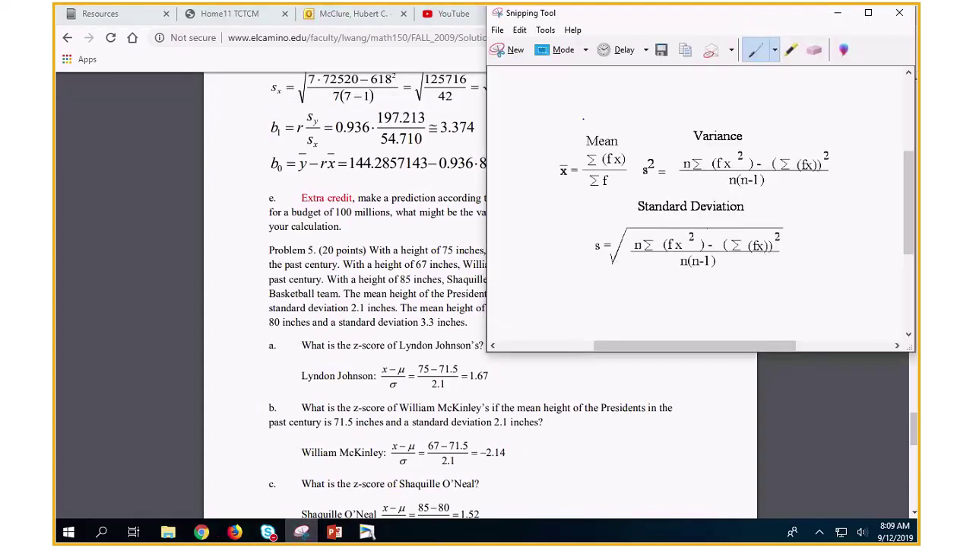
pyautogui.hotkey('ctrl', 'n')
pyautogui.moveTo(261, 240); pyautogui.dragTo(699, 331)
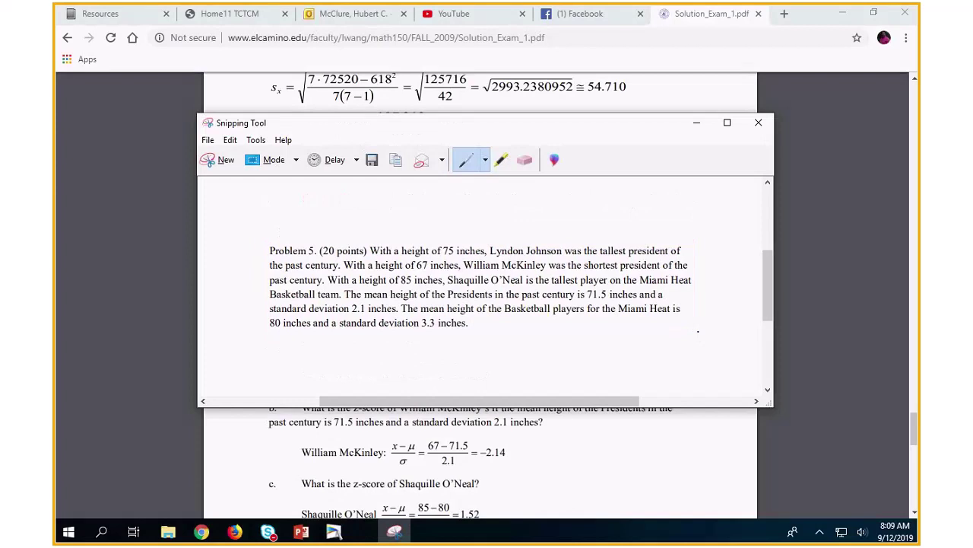
# Step: Save the snip as a PNG named "shaq vs lbj" in the Pictures folder and minimize Snipping Tool
pyautogui.click(372, 160)
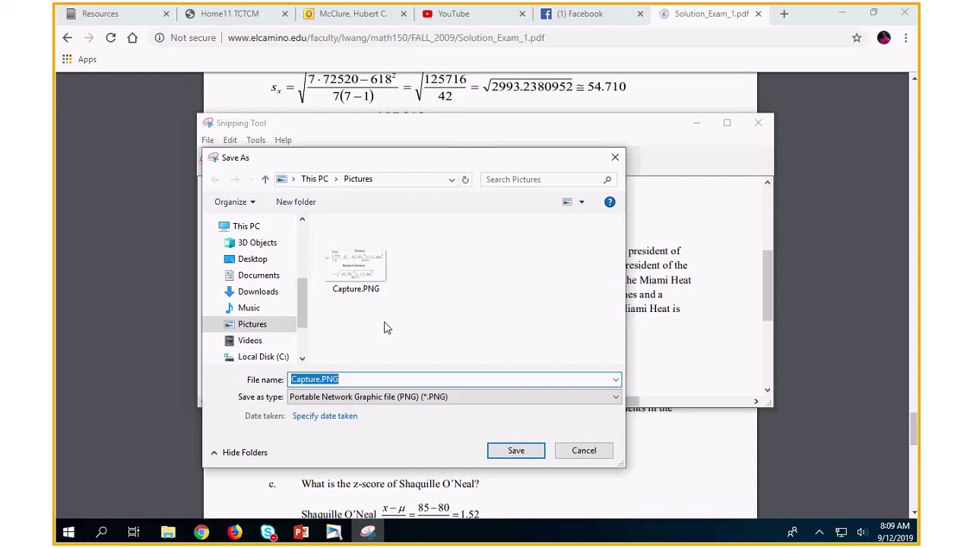
pyautogui.write('shaq ')
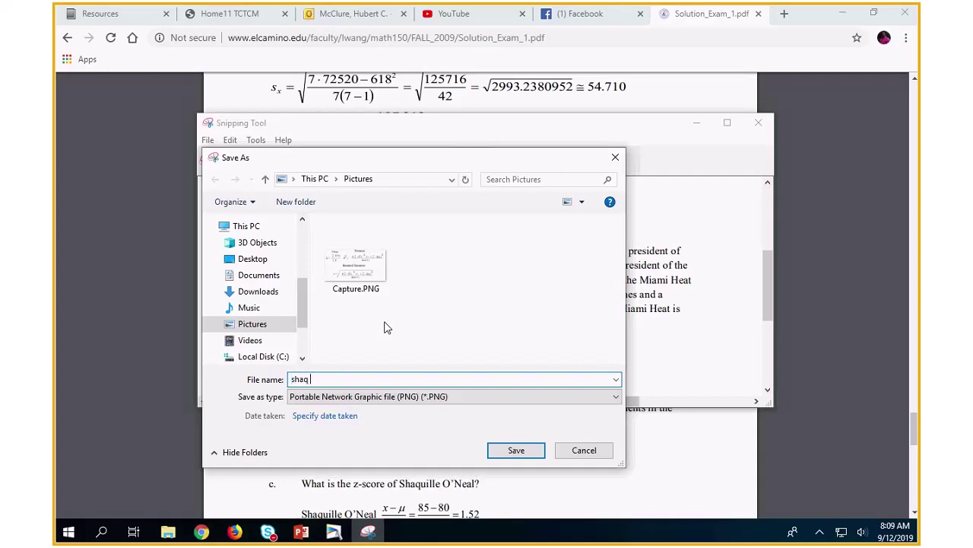
pyautogui.write('vs lbj')
pyautogui.click(516, 450)
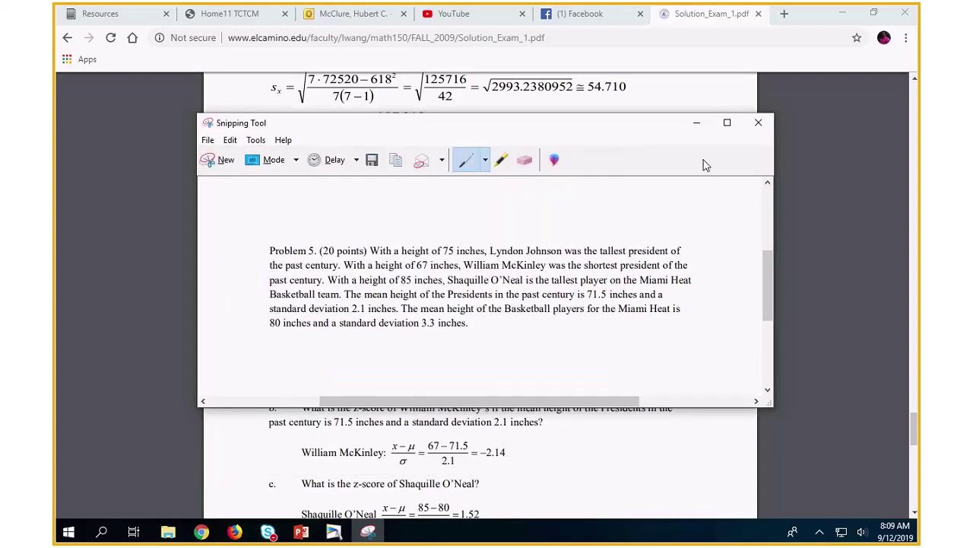
pyautogui.click(697, 124)
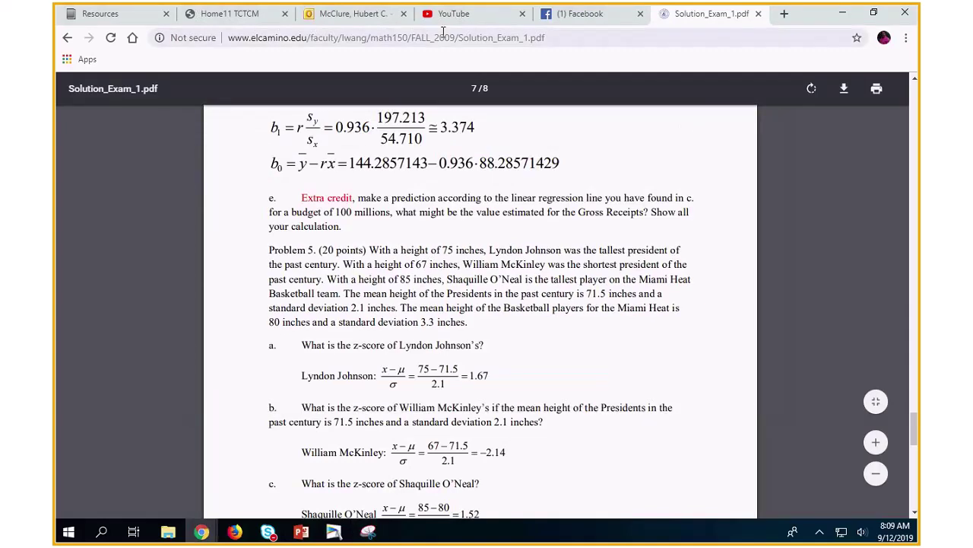
# Step: Minimize the browser and switch to the untitled Easy Interactive Tools whiteboard
pyautogui.click(843, 13)
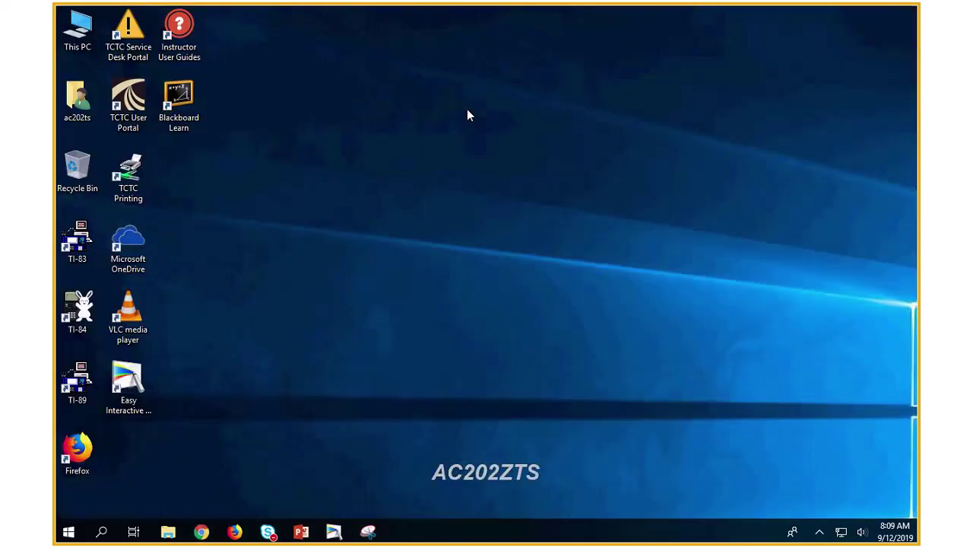
pyautogui.moveTo(337, 536)
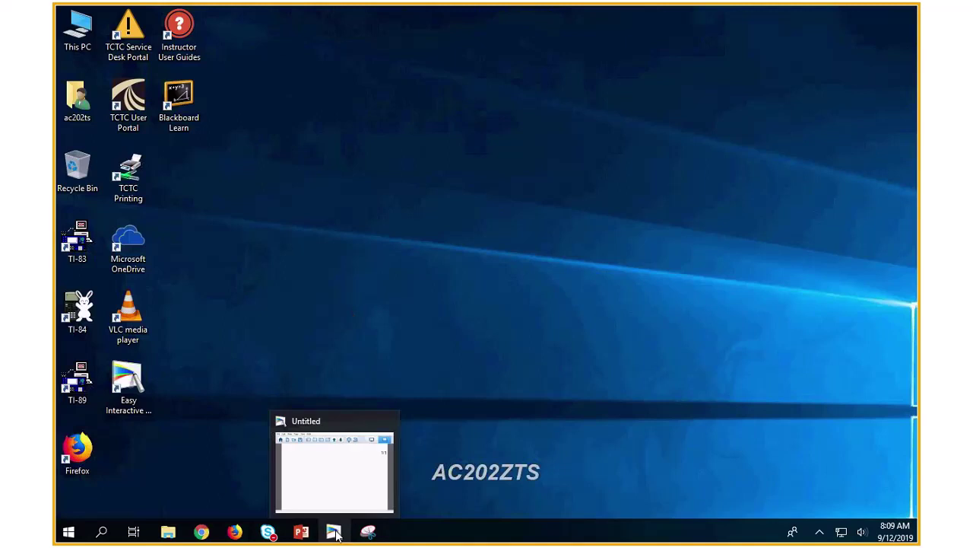
pyautogui.click(343, 487)
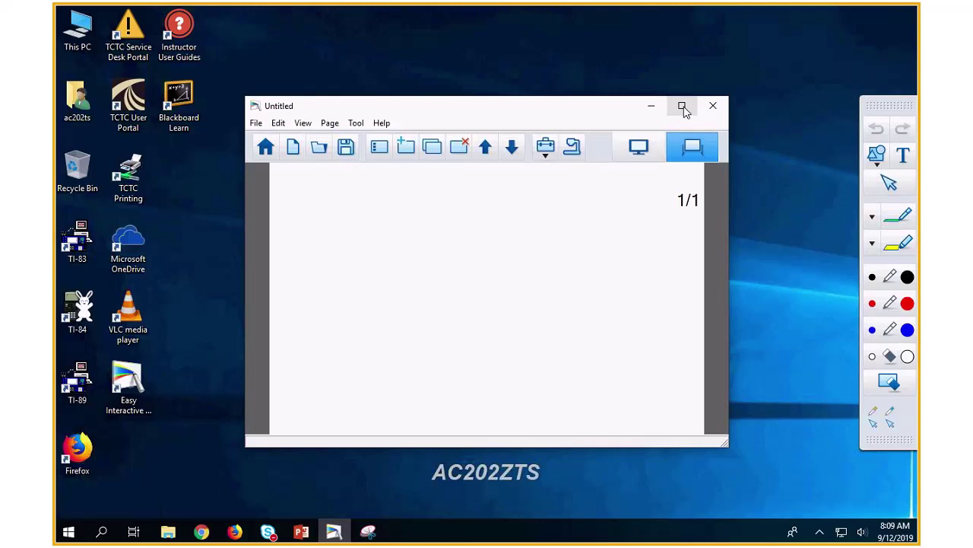
# Step: Maximize the untitled whiteboard, restore it to its smaller window and dismiss the notice
pyautogui.click(682, 108)
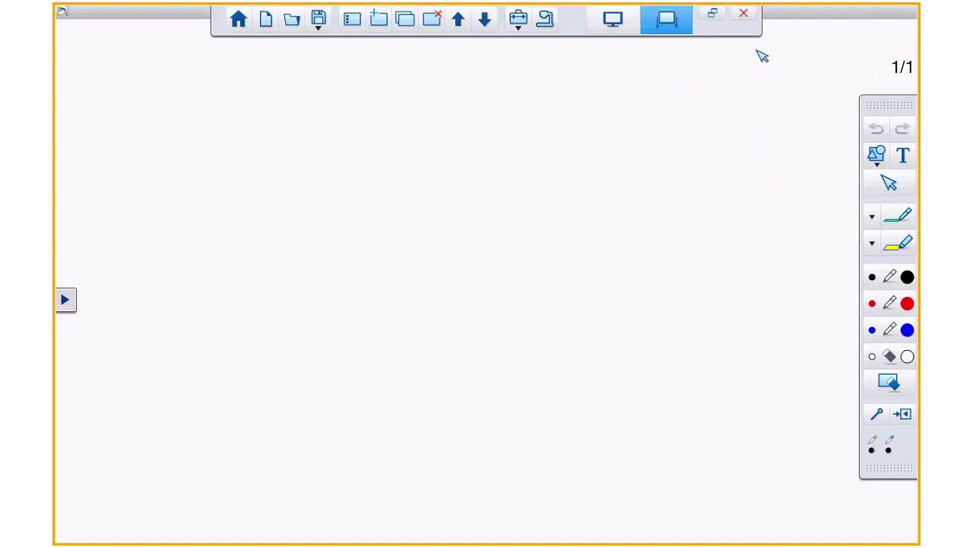
pyautogui.click(712, 14)
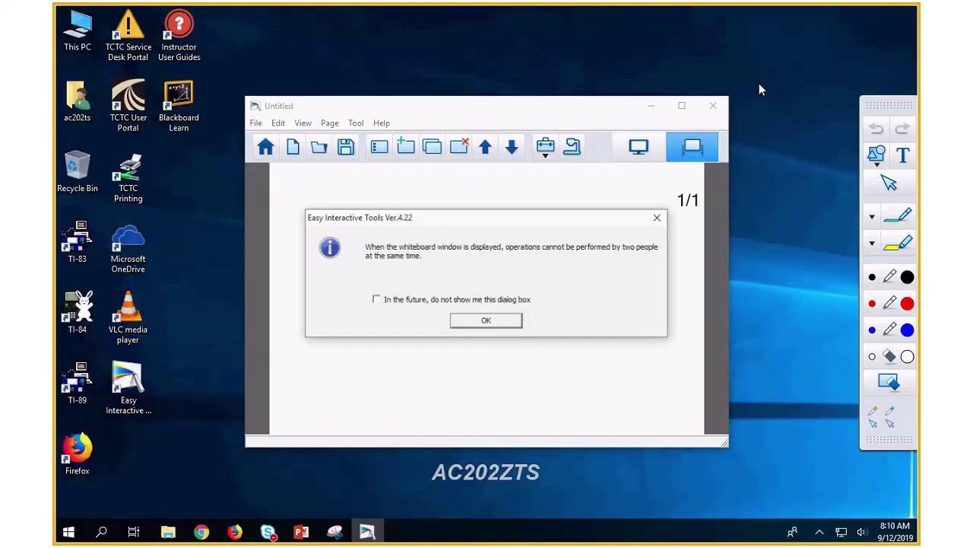
pyautogui.click(491, 324)
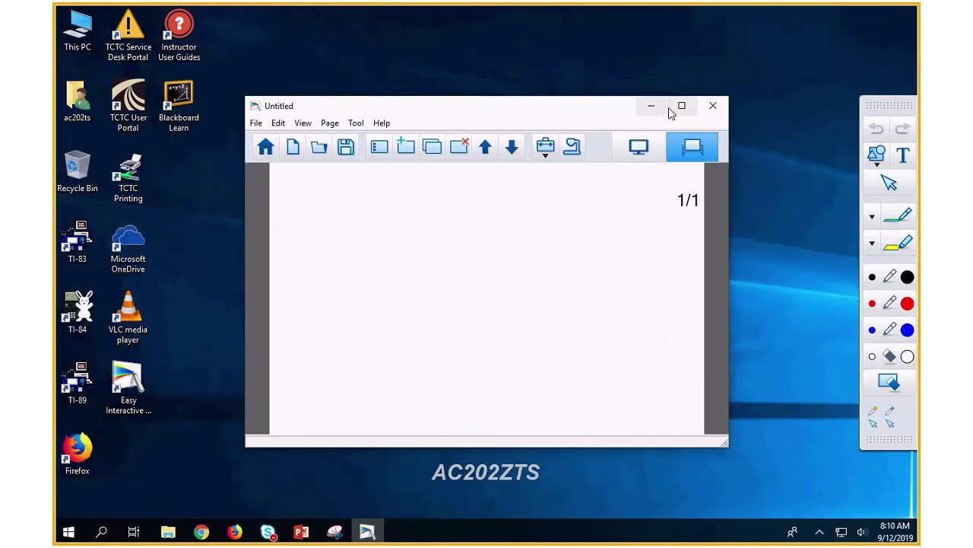
# Step: Minimize the whiteboard and create a blank workbook in Excel 2016
pyautogui.click(652, 109)
pyautogui.click(69, 532)
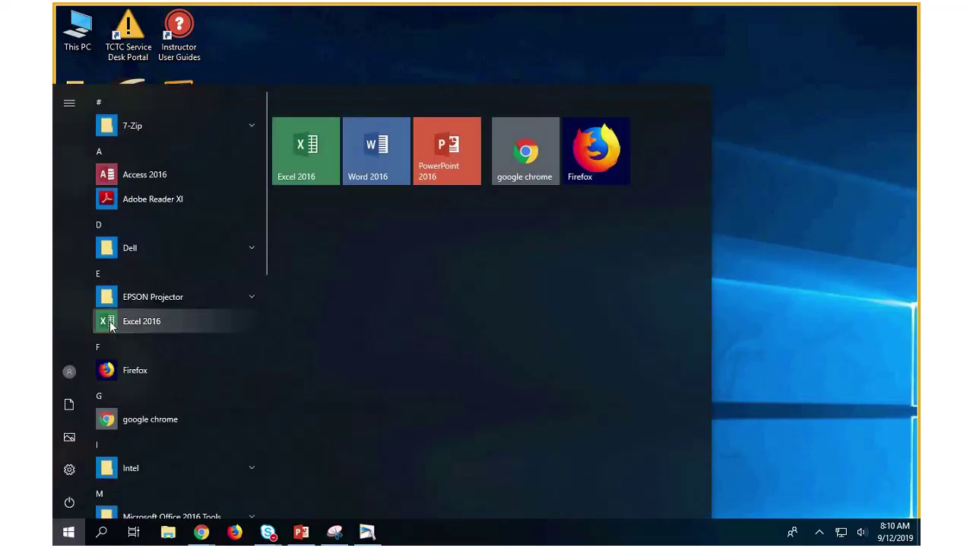
pyautogui.click(175, 321)
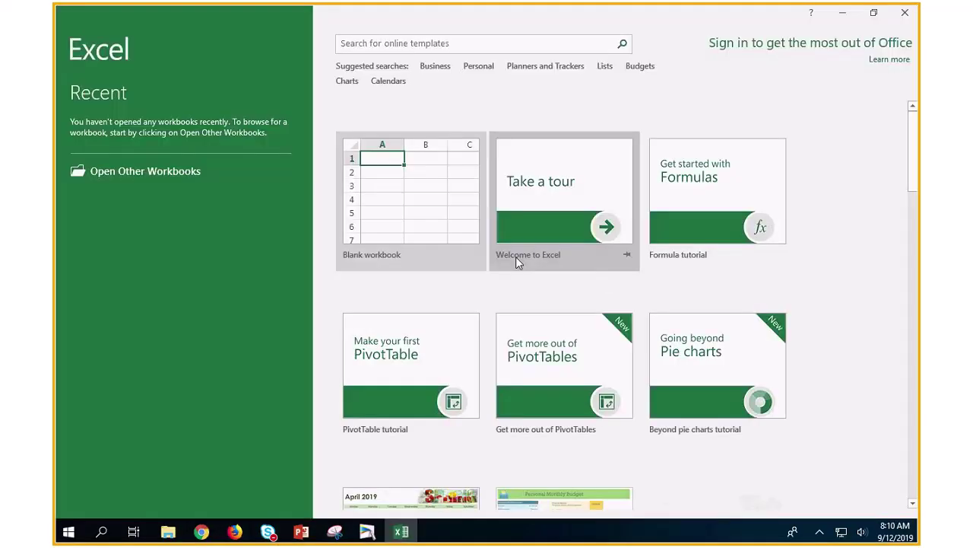
pyautogui.click(391, 191)
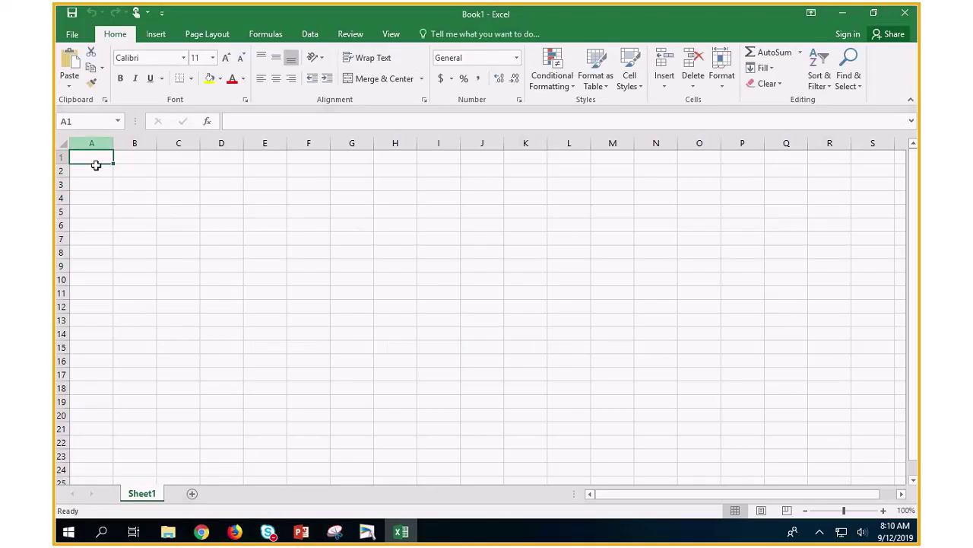
# Step: Set the font size of the whole sheet to 20 and widen all columns slightly
pyautogui.click(62, 142)
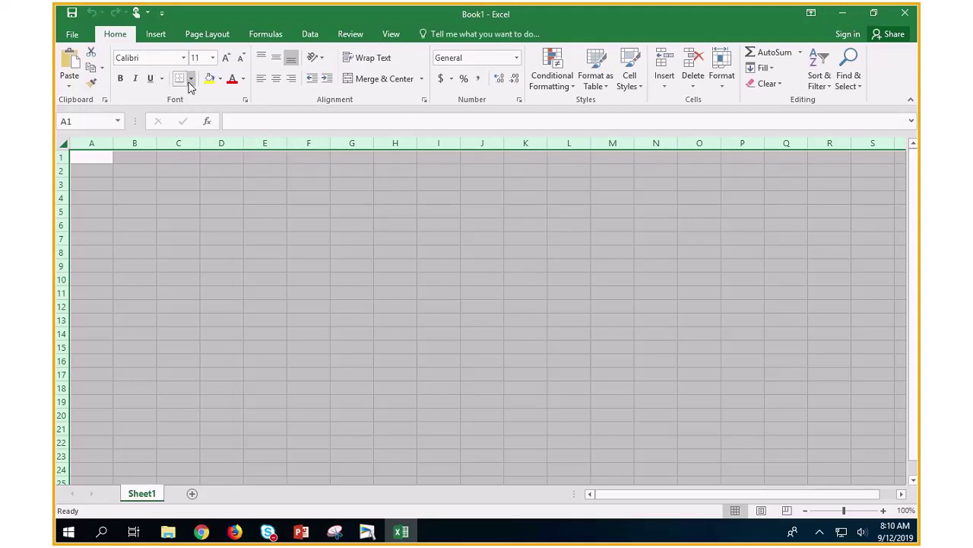
pyautogui.click(213, 59)
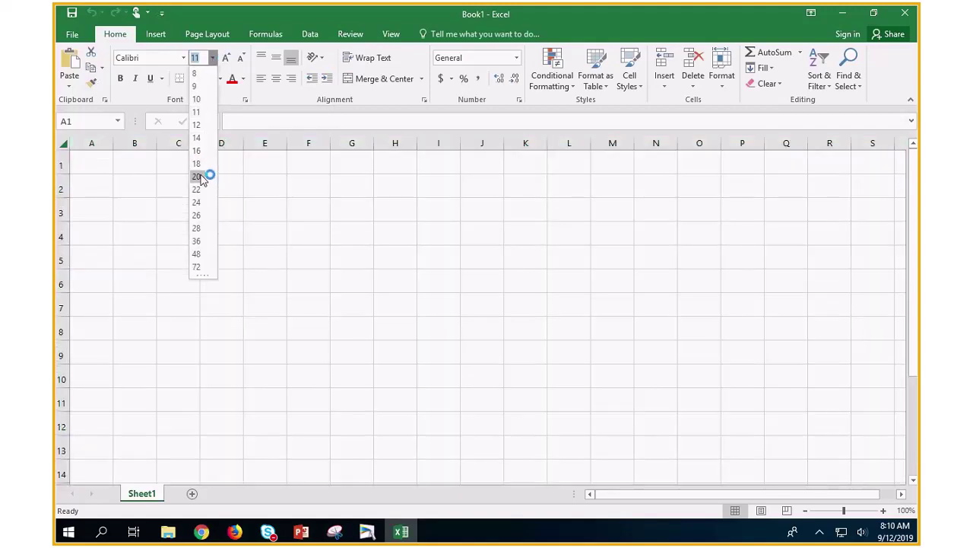
pyautogui.click(196, 177)
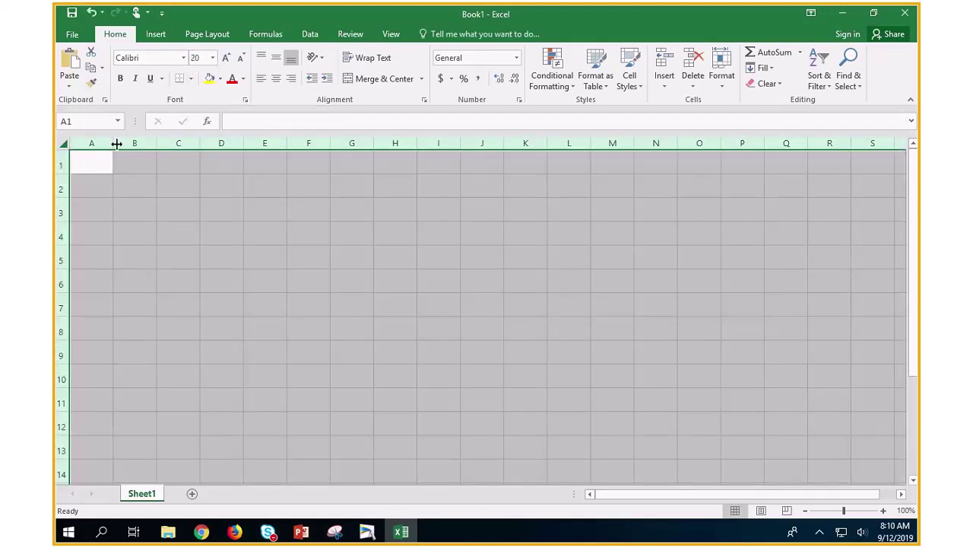
pyautogui.moveTo(117, 143); pyautogui.dragTo(126, 143)
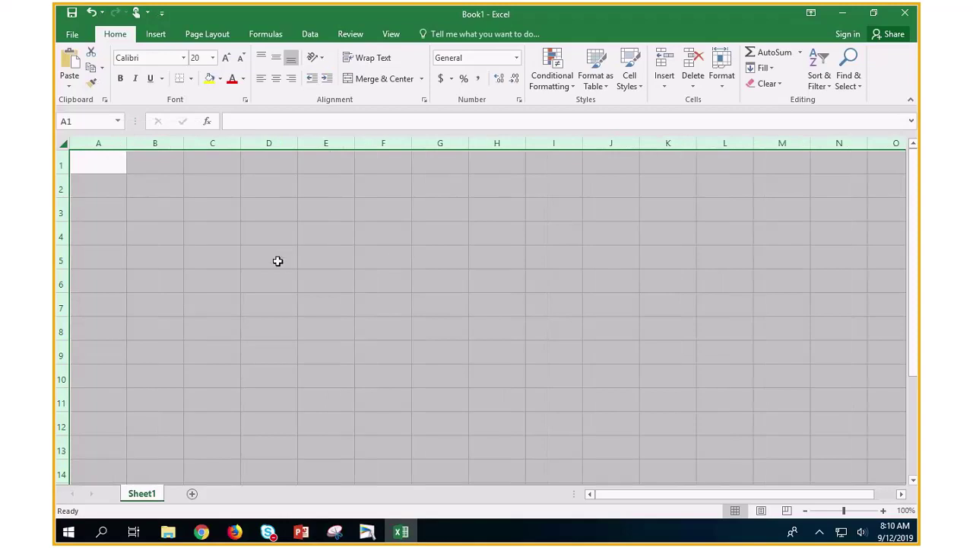
# Step: Enter the column headings "classes" in A1 and "freq" in B1
pyautogui.click(99, 160)
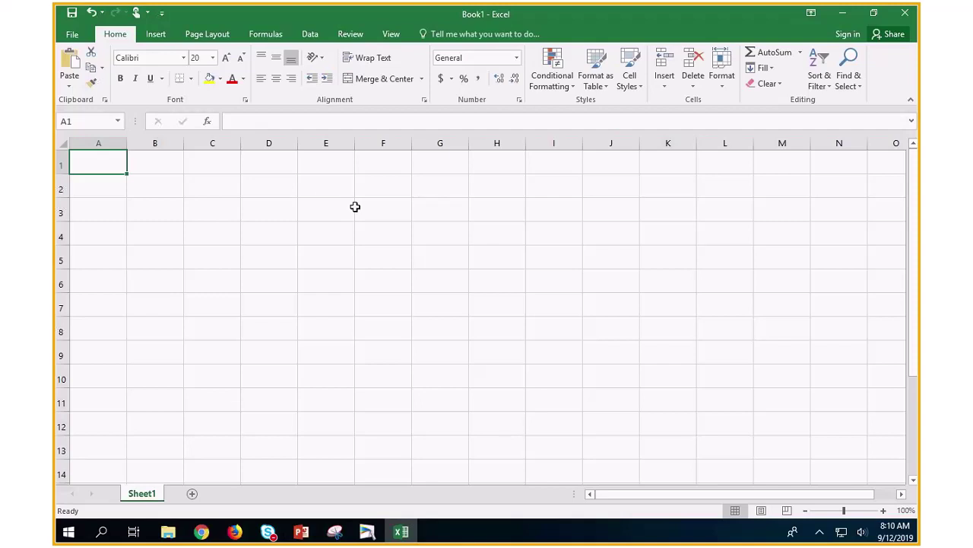
pyautogui.write('classes')
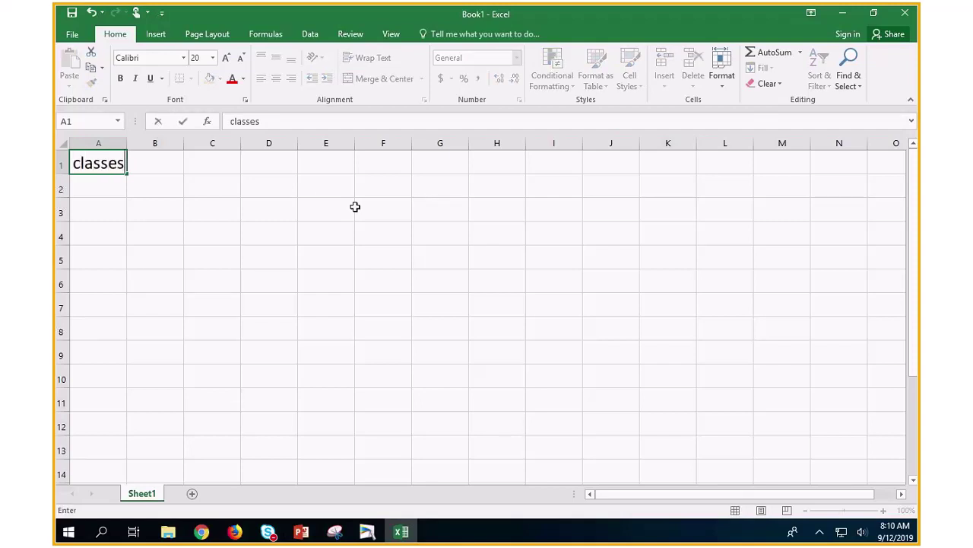
pyautogui.press('Return')
pyautogui.press('Up')
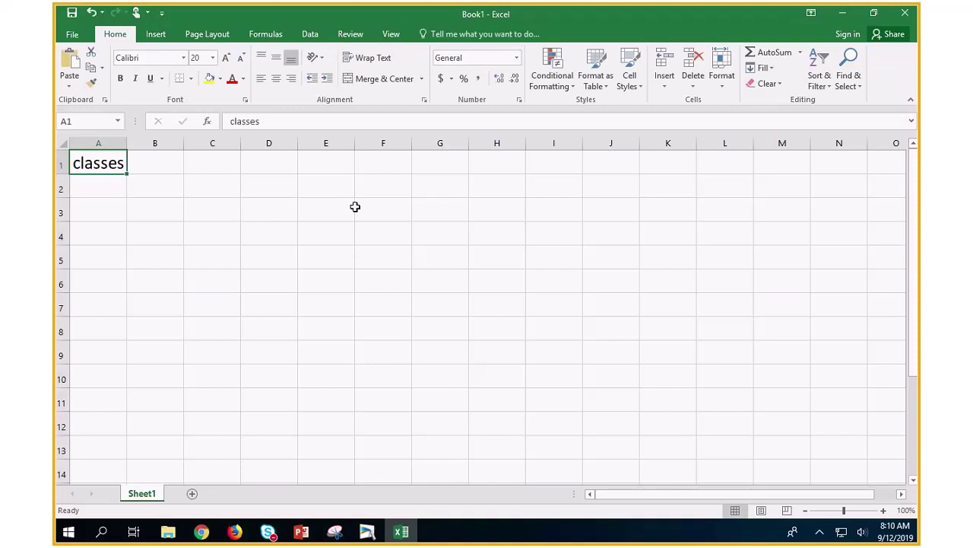
pyautogui.press('Right')
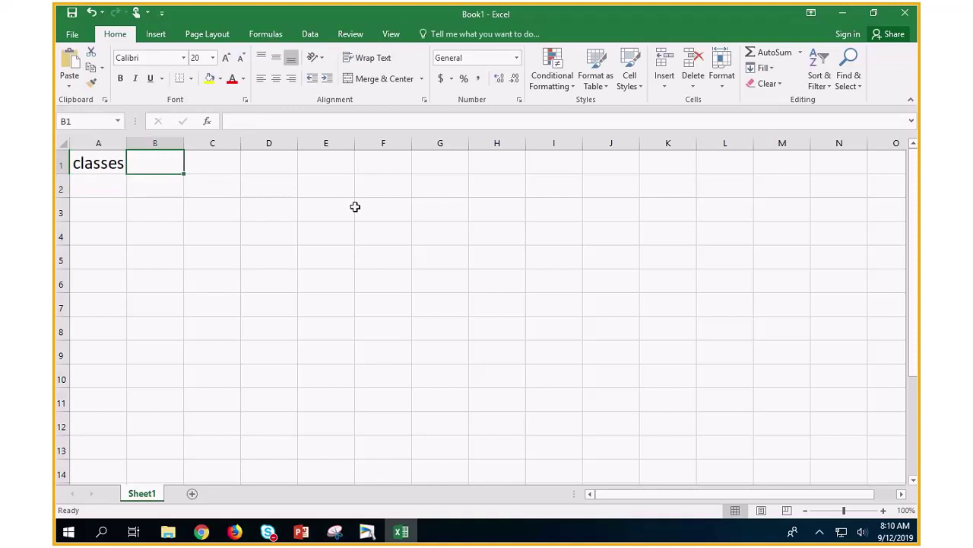
pyautogui.write('freq')
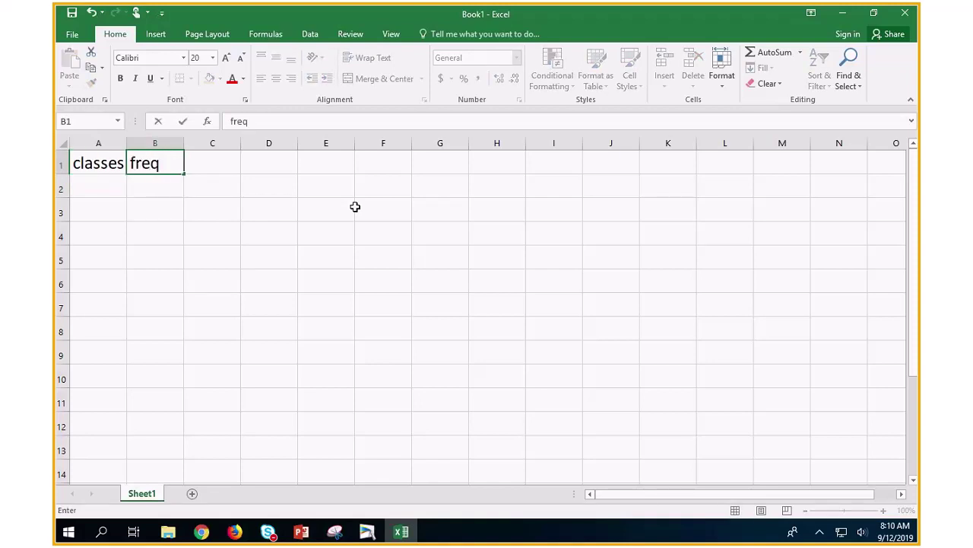
pyautogui.press('Return')
# Step: Try to enter the first class, 10-14, in cell A2
pyautogui.press('Left')
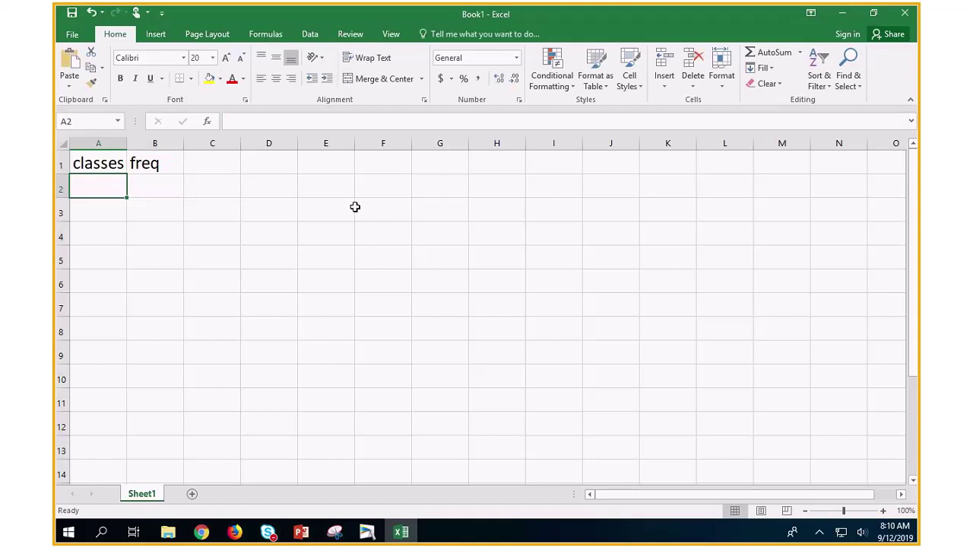
pyautogui.write('10')
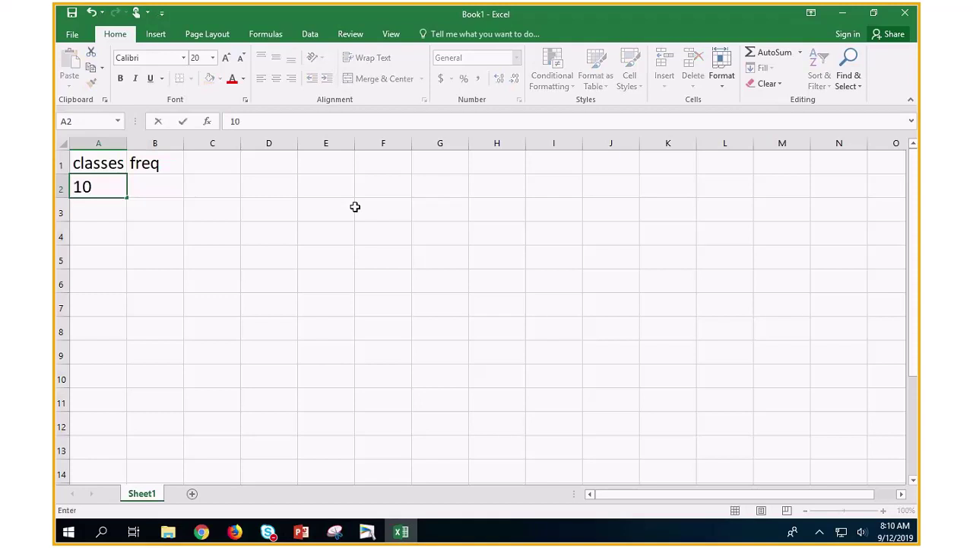
pyautogui.write('-14')
pyautogui.press('Return')
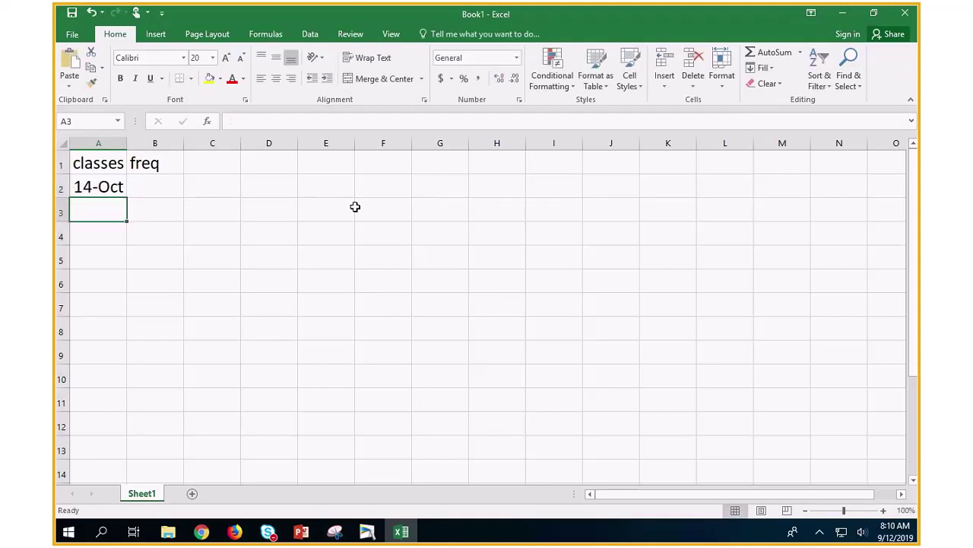
# Step: Format cells A2 to A7 as Text
pyautogui.press('Up')
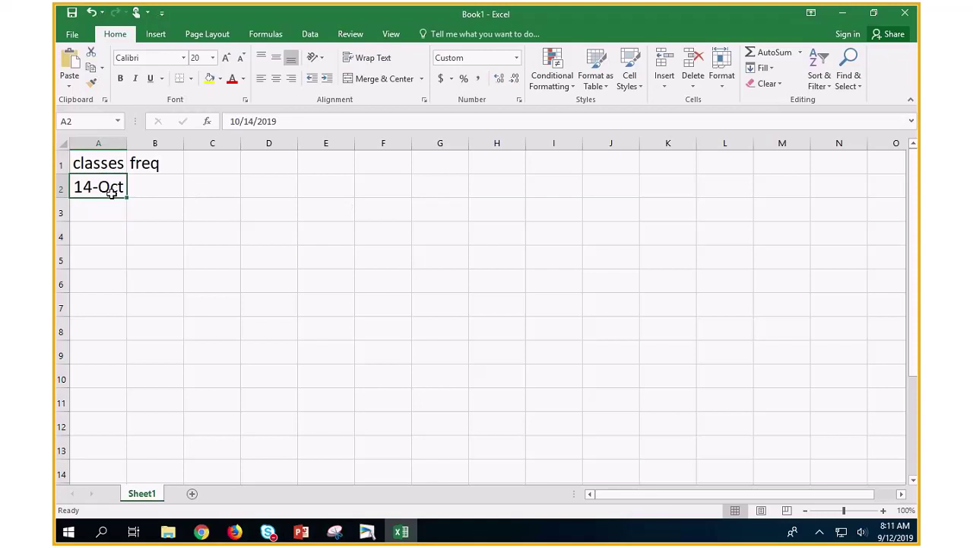
pyautogui.moveTo(96, 187); pyautogui.dragTo(112, 305)
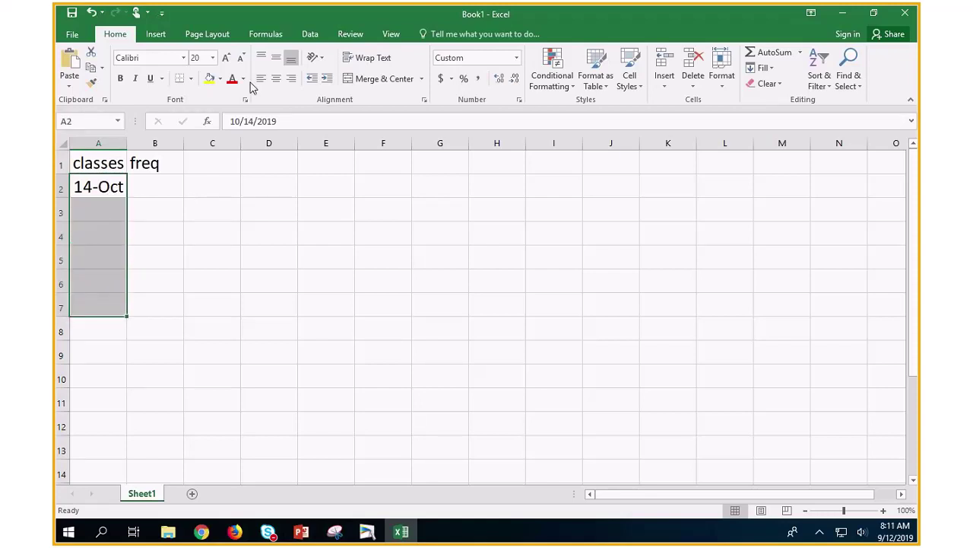
pyautogui.rightClick(88, 186)
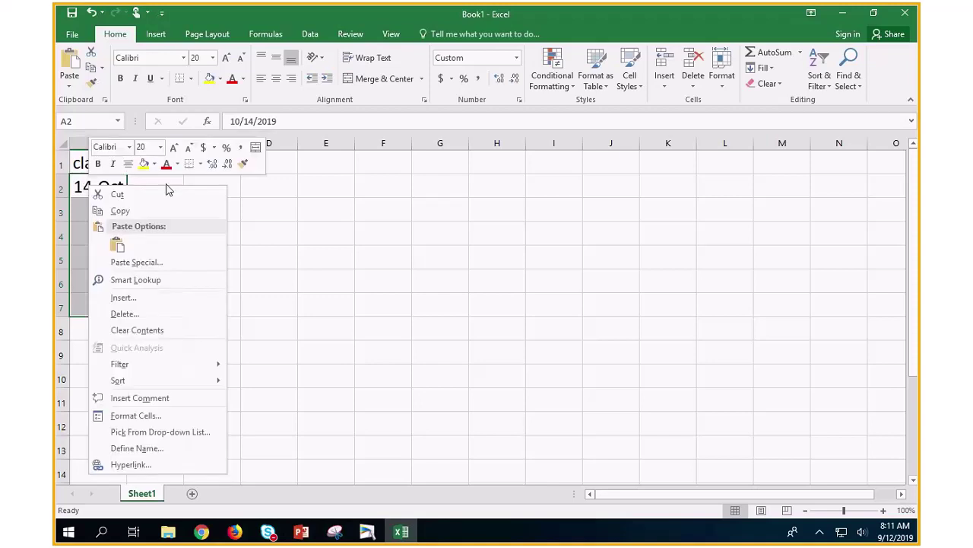
pyautogui.click(139, 419)
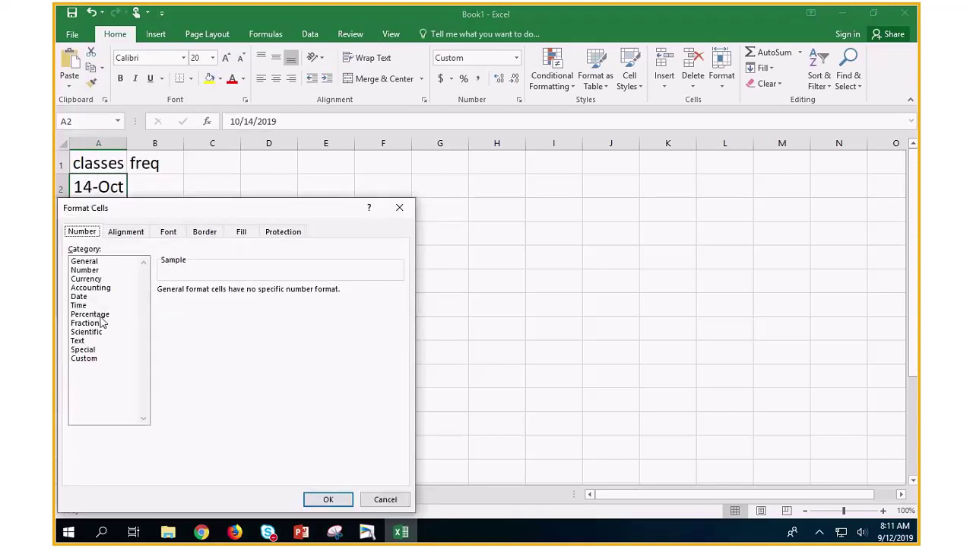
pyautogui.click(79, 340)
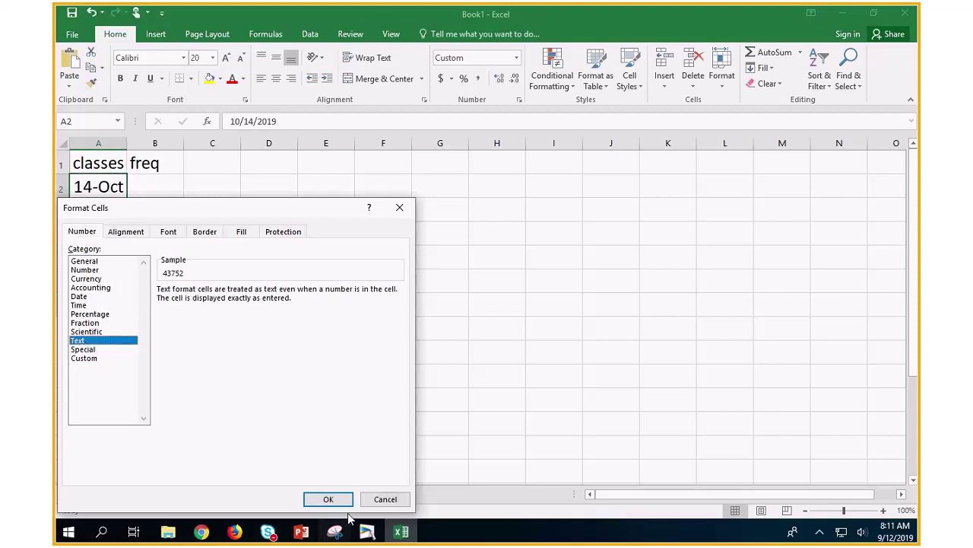
pyautogui.click(326, 498)
# Step: Enter the classes 10-14, 15-19 and 20-24 in cells A2 to A4
pyautogui.click(106, 186)
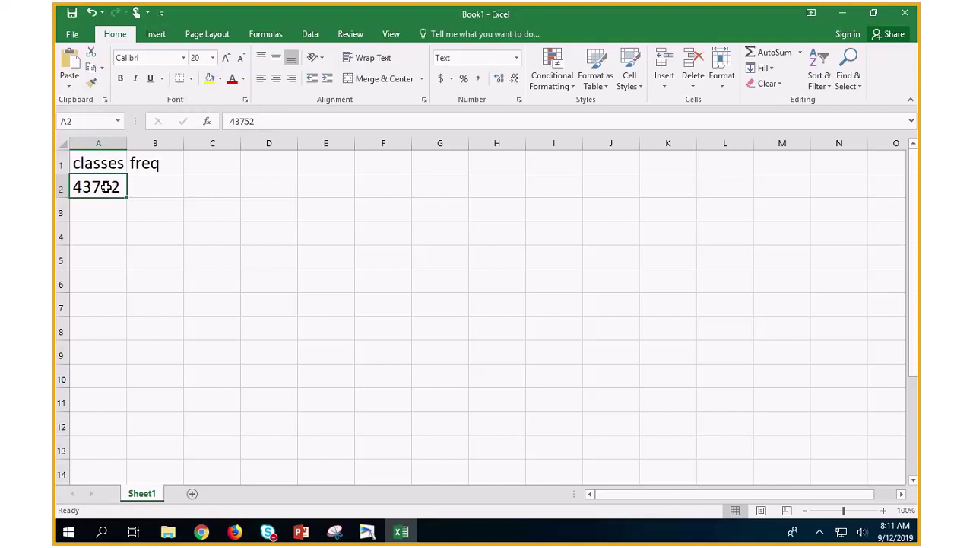
pyautogui.write('10-14')
pyautogui.press('Return')
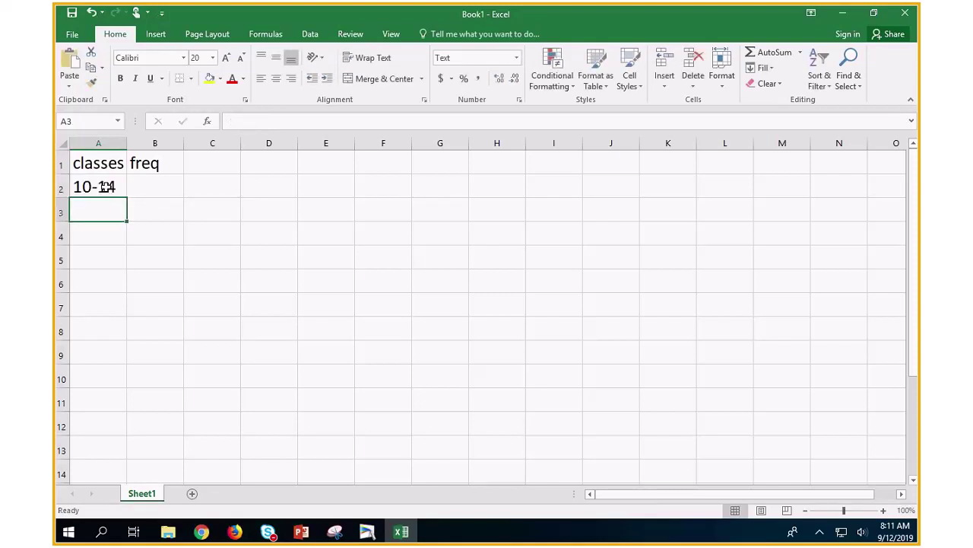
pyautogui.write('15-')
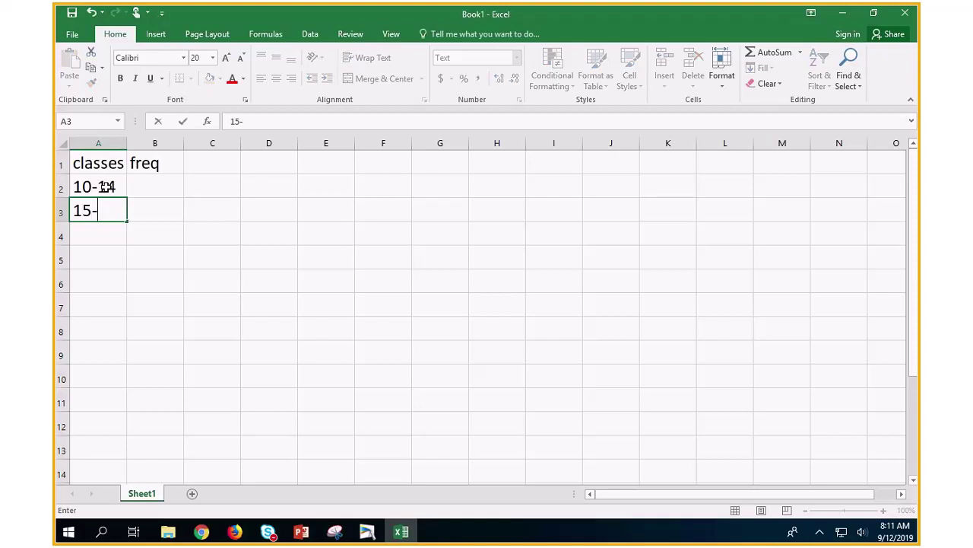
pyautogui.write('19')
pyautogui.press('Return')
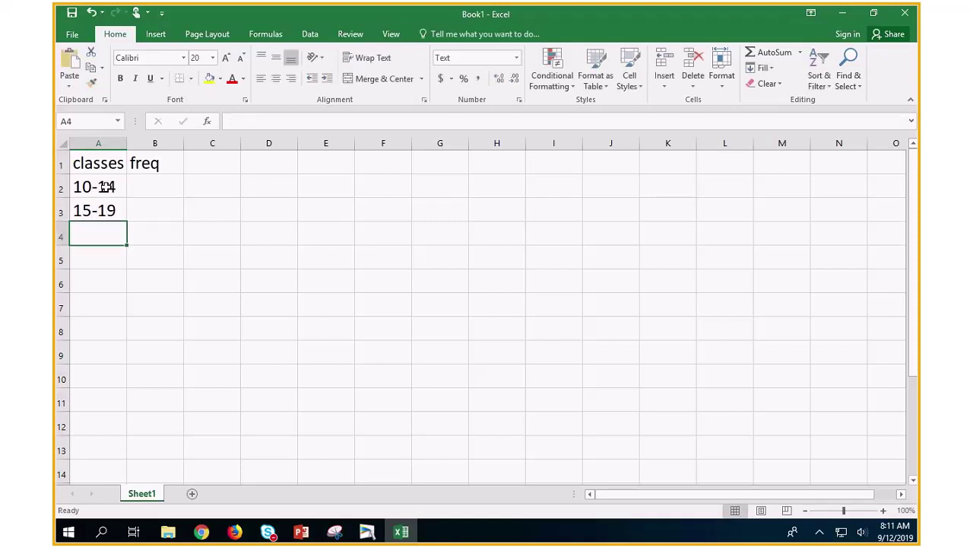
pyautogui.write('20-')
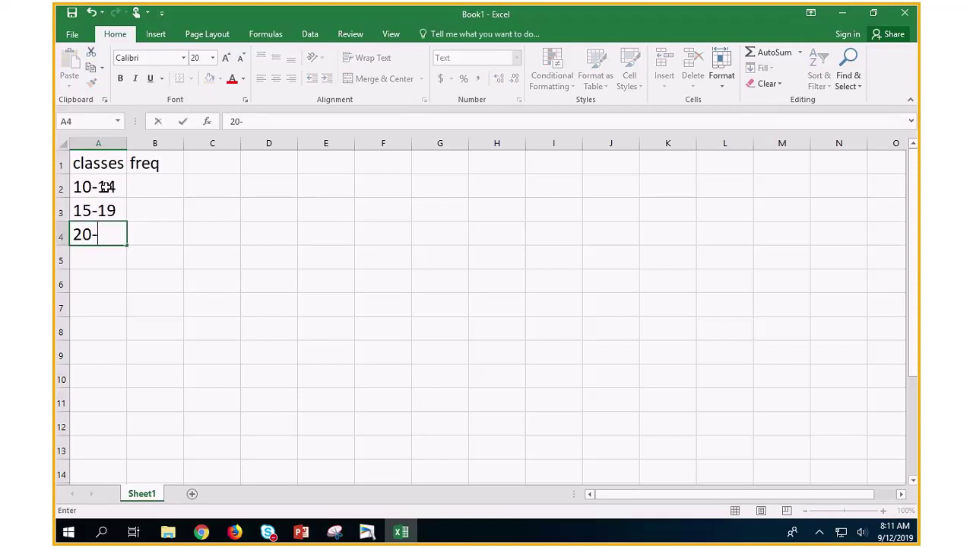
pyautogui.write('24')
pyautogui.press('Return')
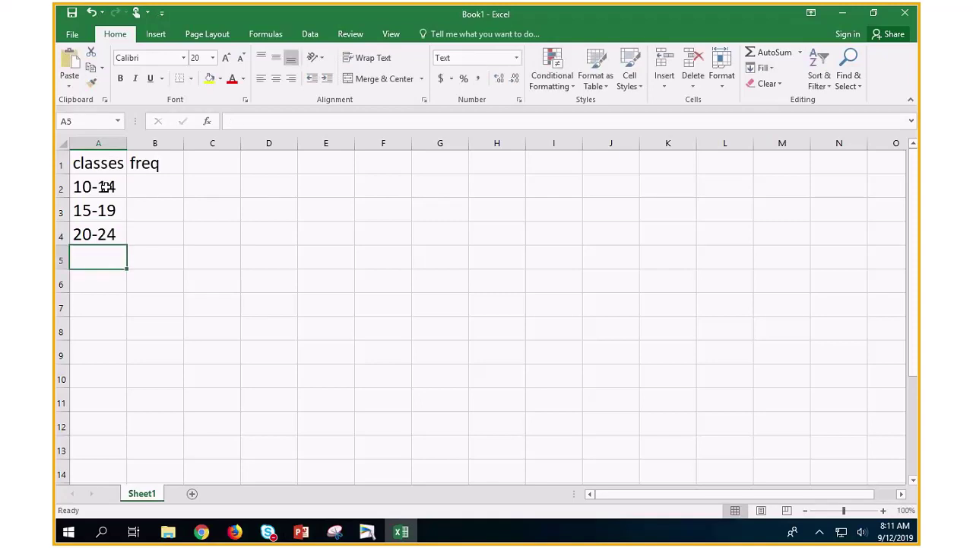
# Step: Enter the classes 25-29, 30-34 and 35-39 in cells A5 to A7 and select cell B2
pyautogui.write('25-')
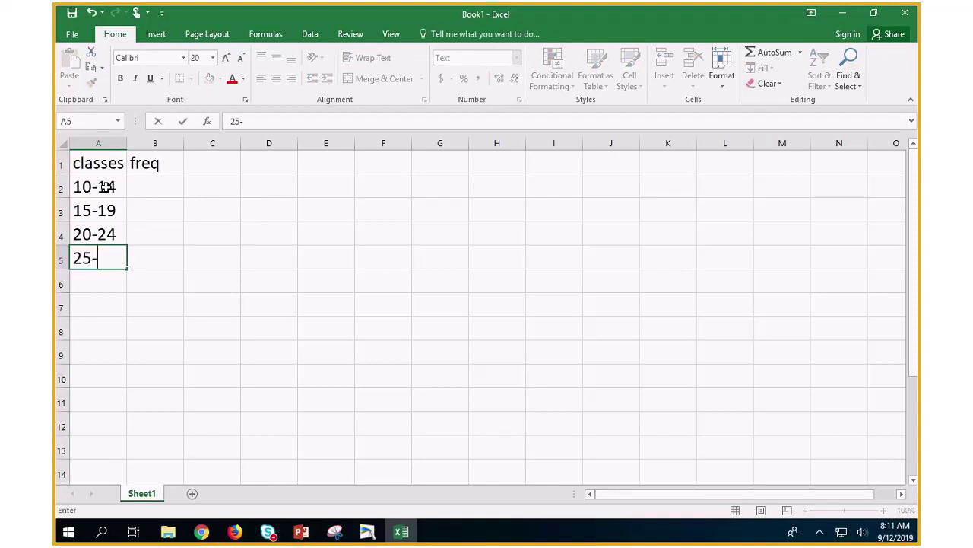
pyautogui.write('29')
pyautogui.press('Return')
pyautogui.write('2')
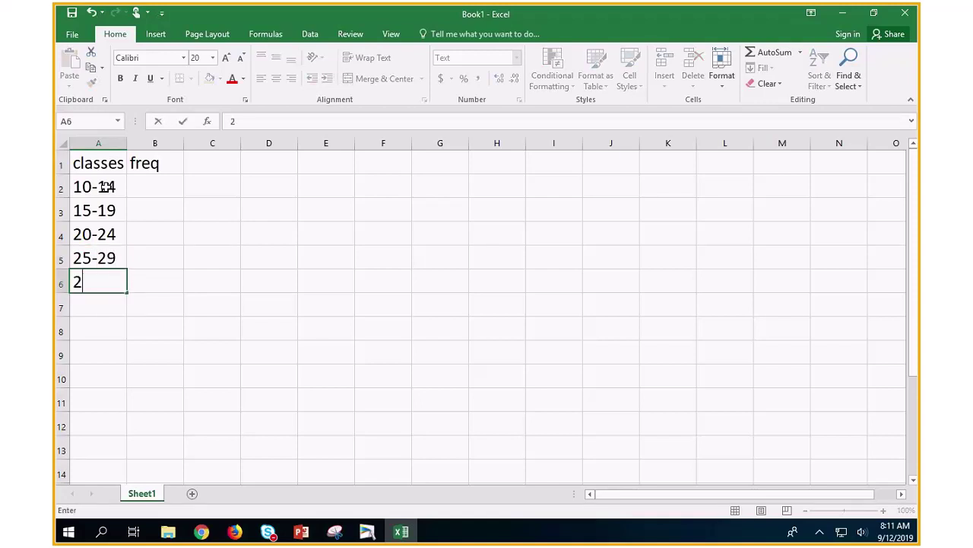
pyautogui.press('BackSpace')
pyautogui.write('30-34')
pyautogui.press('Return')
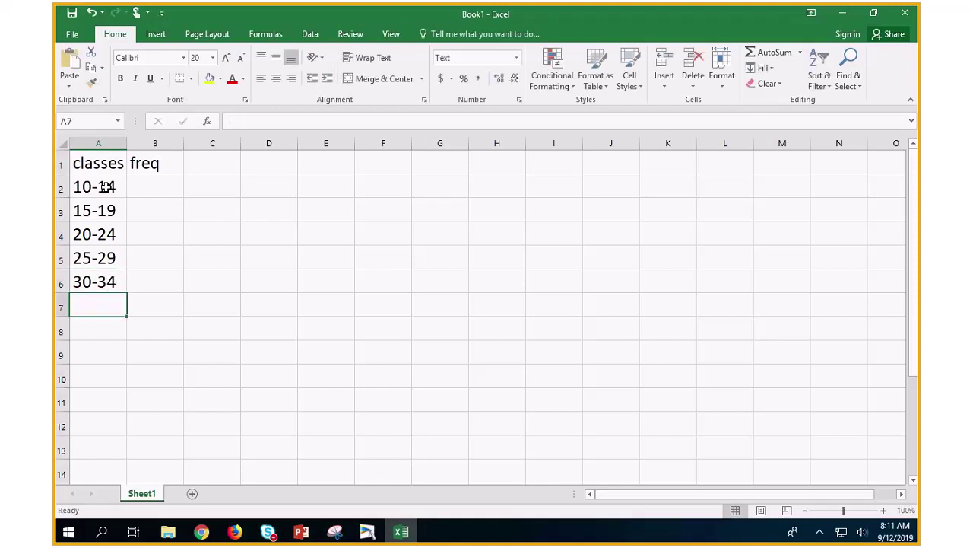
pyautogui.write('35-39')
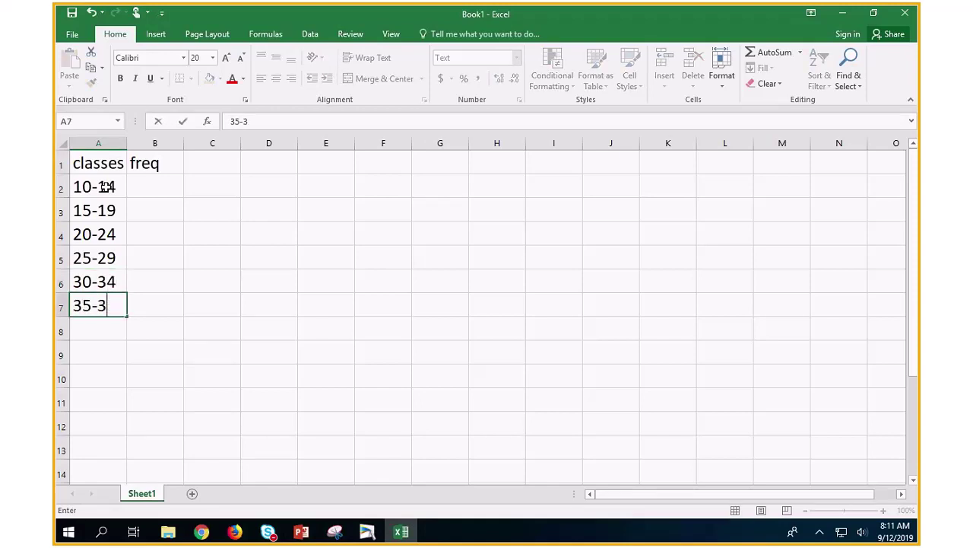
pyautogui.press('Tab')
pyautogui.press('Up')
pyautogui.press('Up')
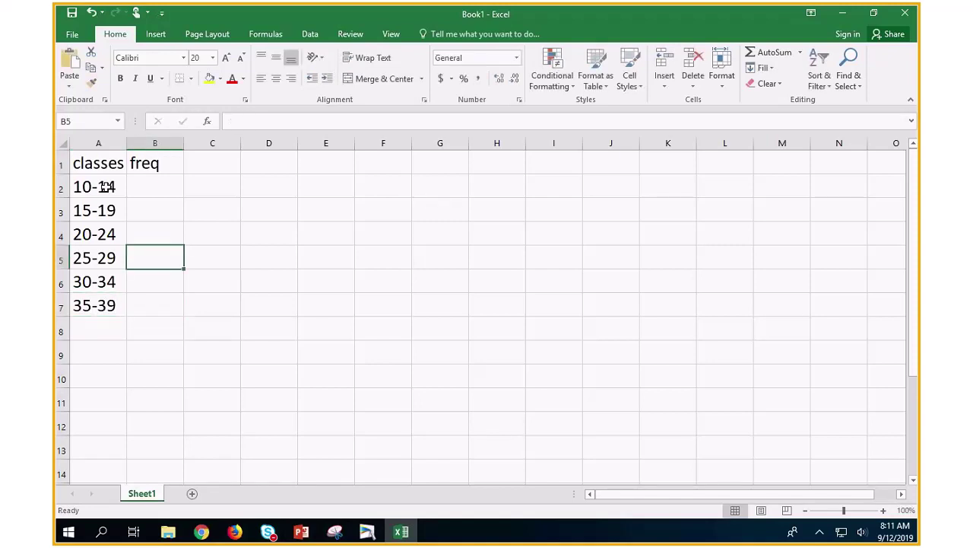
pyautogui.press('Up')
pyautogui.press('Up')
pyautogui.press('Up')
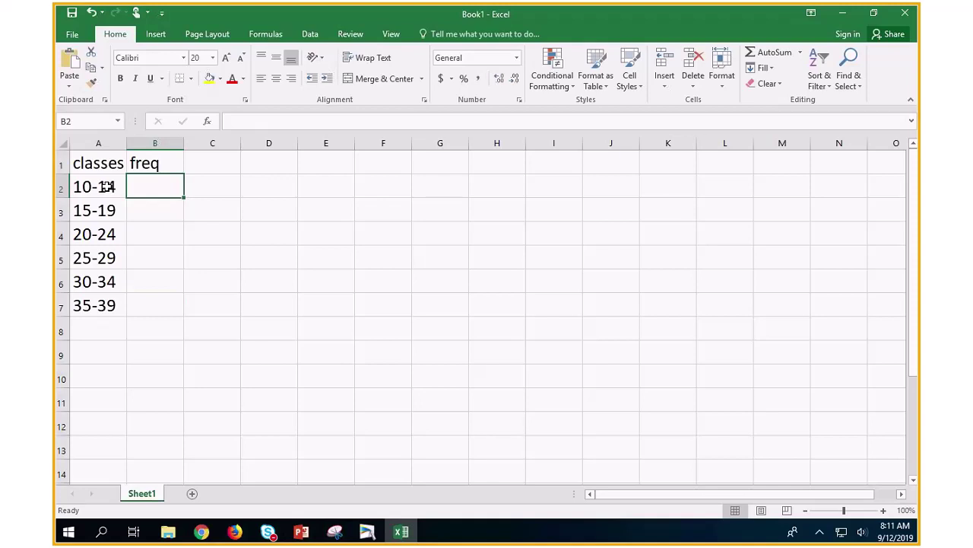
# Step: Enter the frequencies 2, 4, 7, 7, 4 and 1 in cells B2 to B7
pyautogui.write('2')
pyautogui.press('Return')
pyautogui.write('4')
pyautogui.press('Return')
pyautogui.write('7')
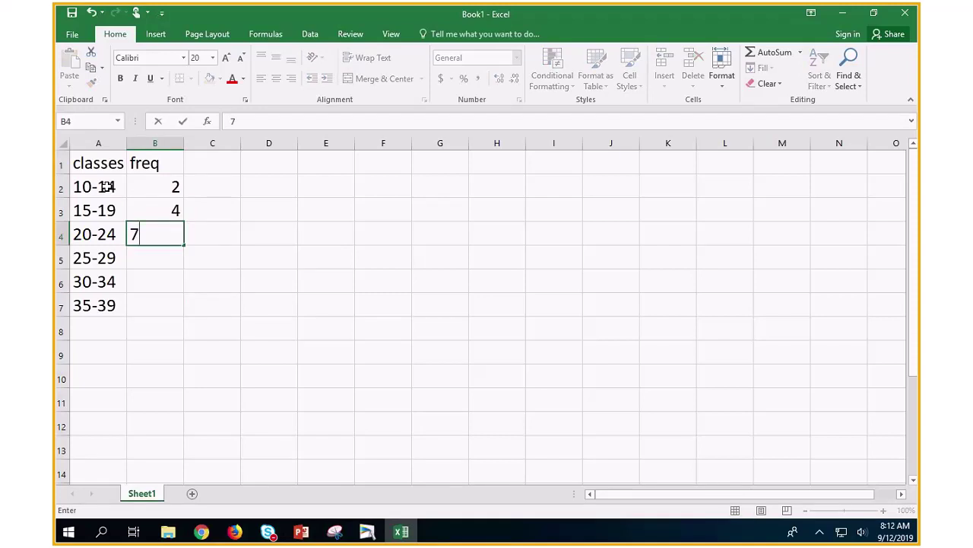
pyautogui.press('Return')
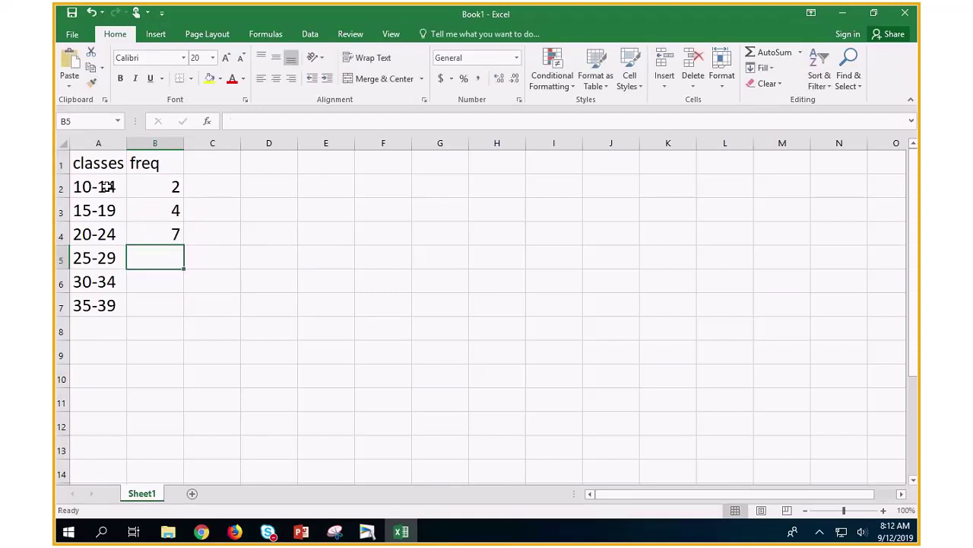
pyautogui.write('7')
pyautogui.press('Return')
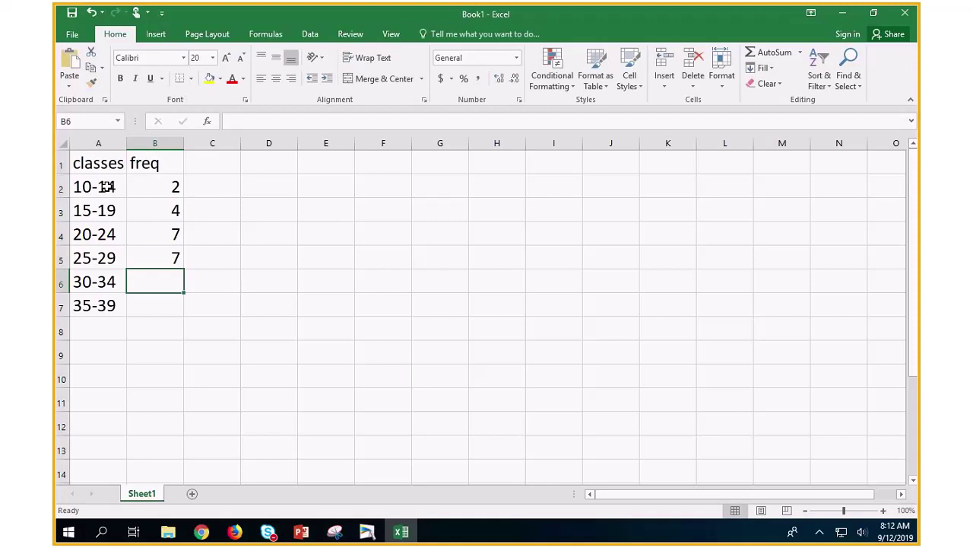
pyautogui.write('4')
pyautogui.press('Return')
pyautogui.write('1')
pyautogui.press('Return')
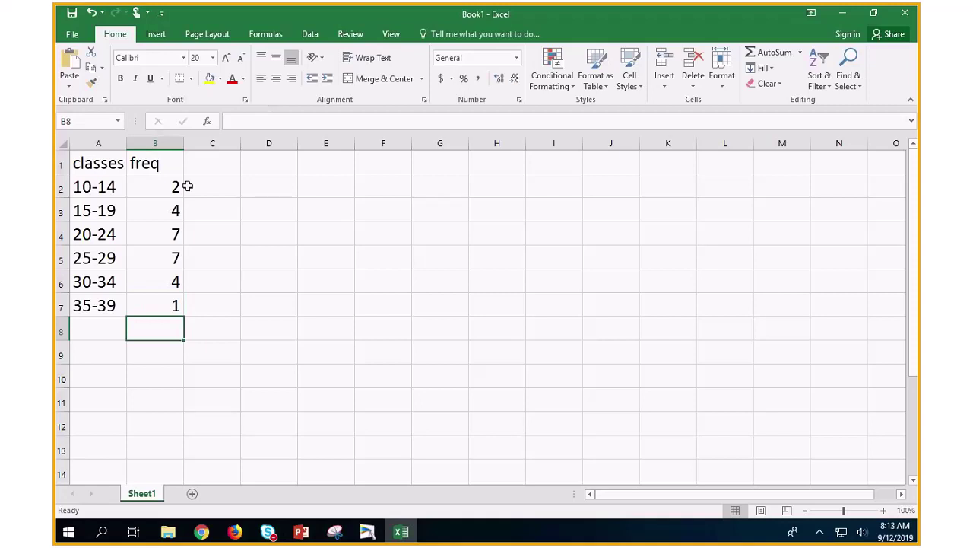
# Step: Center the contents of the classes and freq table, cells A1 to B7
pyautogui.moveTo(100, 164); pyautogui.dragTo(177, 304)
pyautogui.click(276, 78)
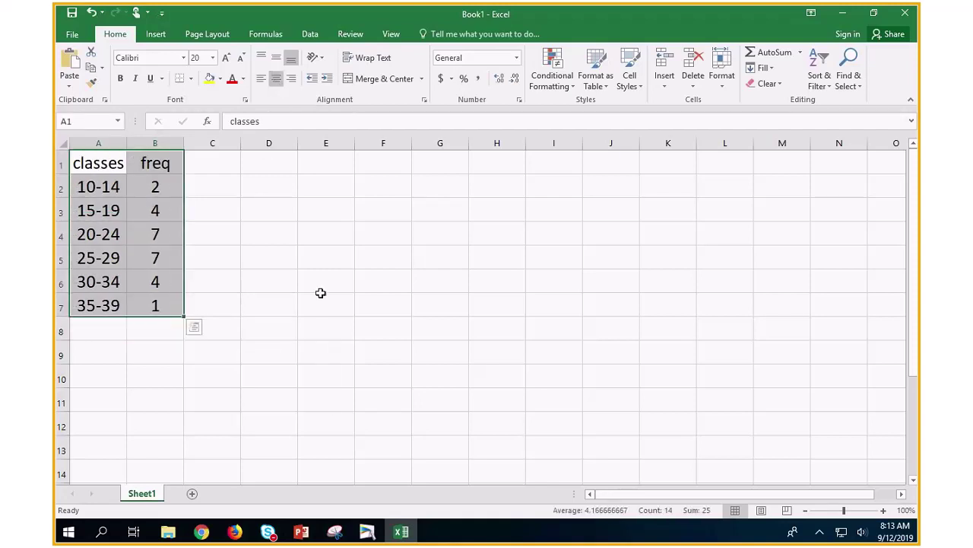
pyautogui.click(272, 225)
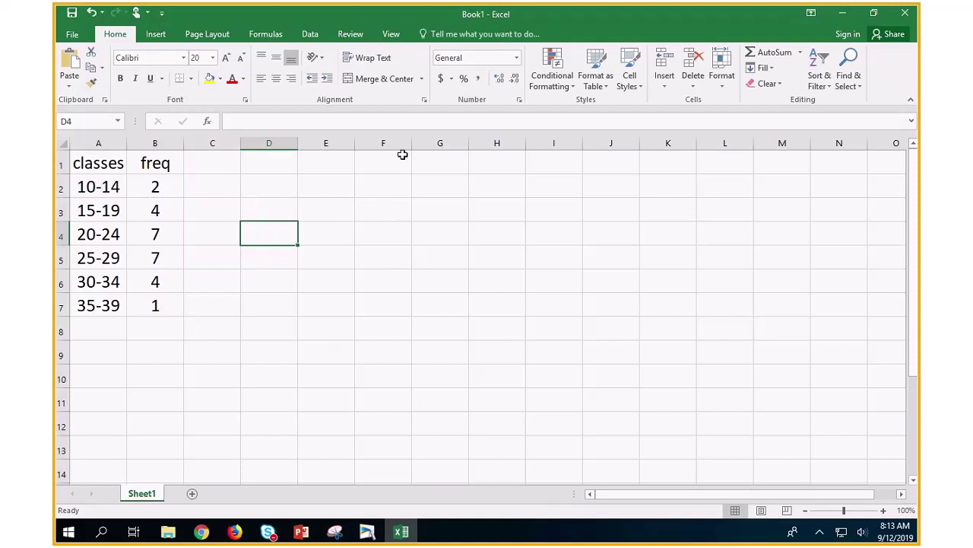
# Step: Switch to the blank whiteboard window and maximize it
pyautogui.moveTo(533, 8)
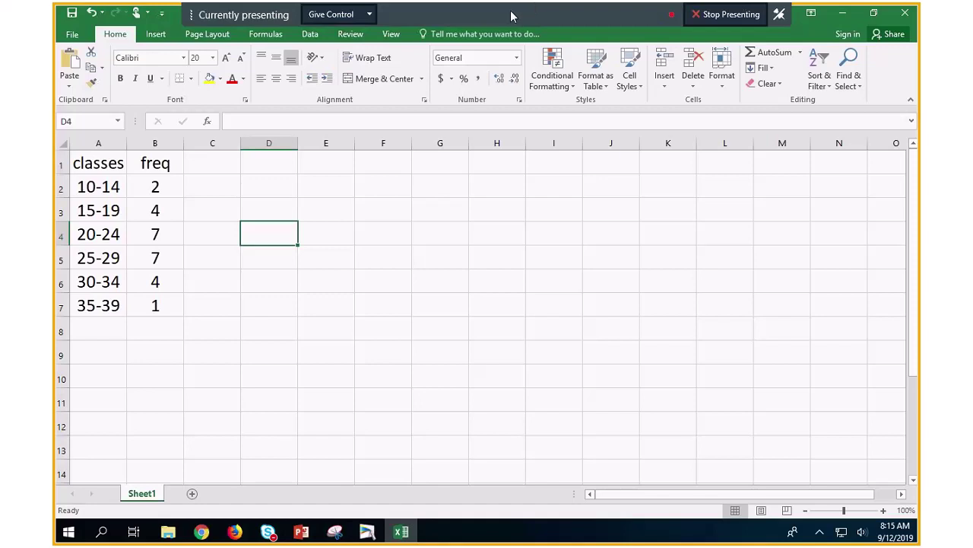
pyautogui.click(367, 533)
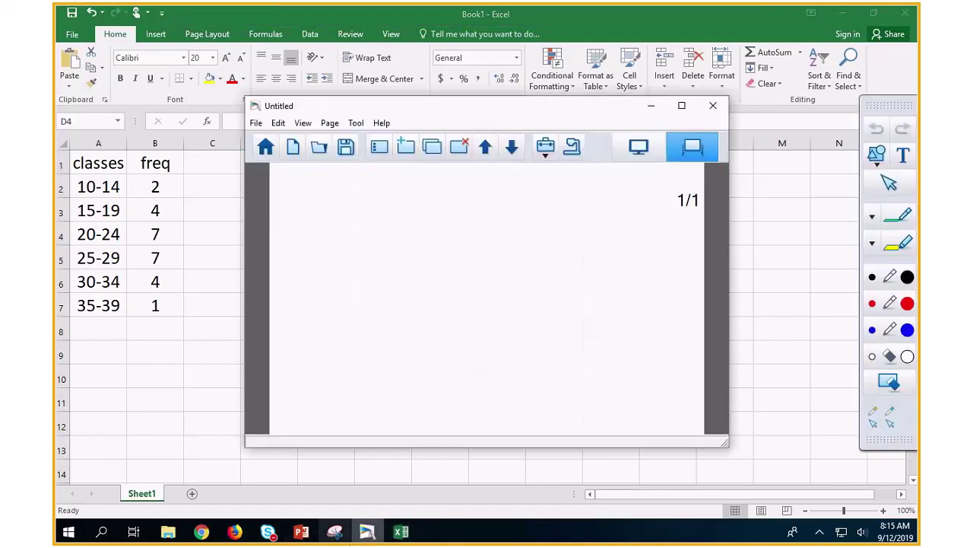
pyautogui.click(684, 107)
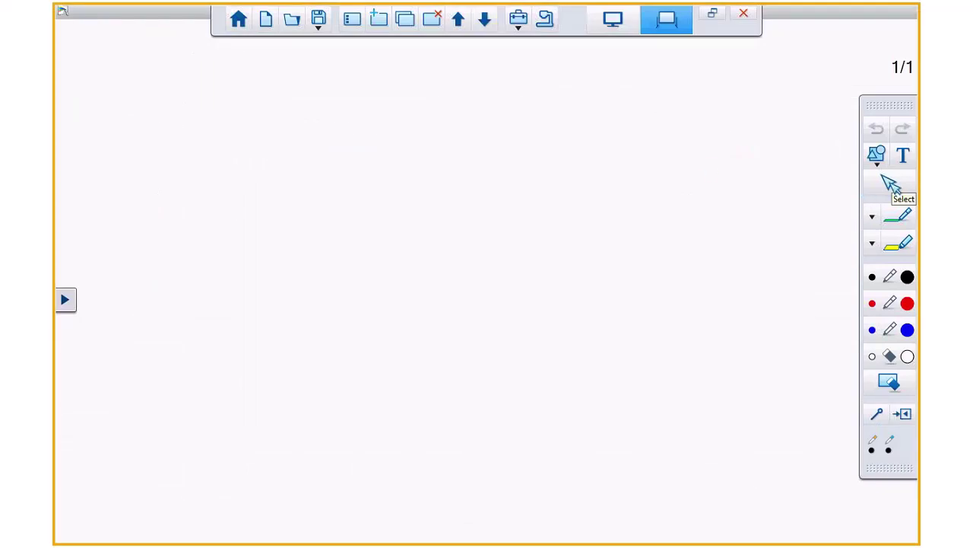
# Step: Choose the PNG image Capture.PNG from the Pictures folder for insertion on the whiteboard page
pyautogui.click(518, 21)
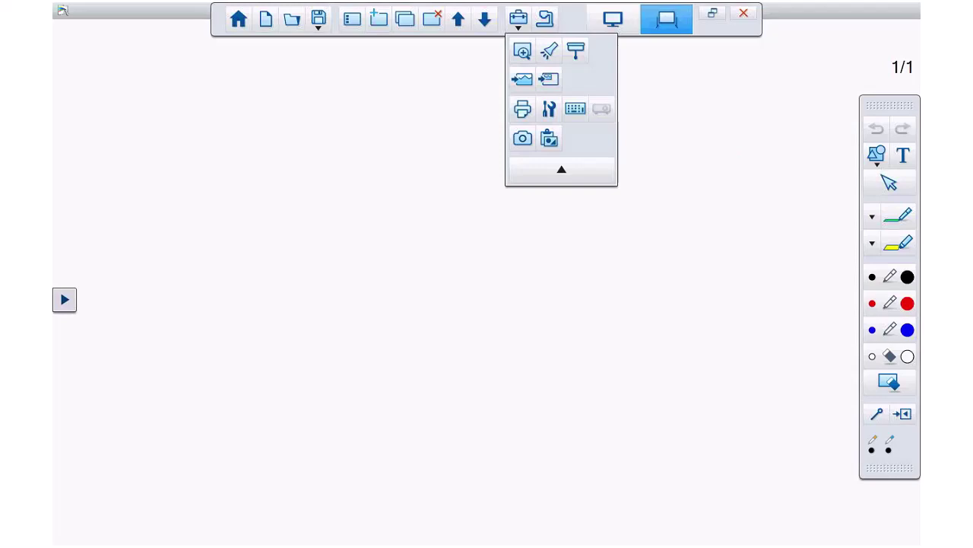
pyautogui.click(544, 80)
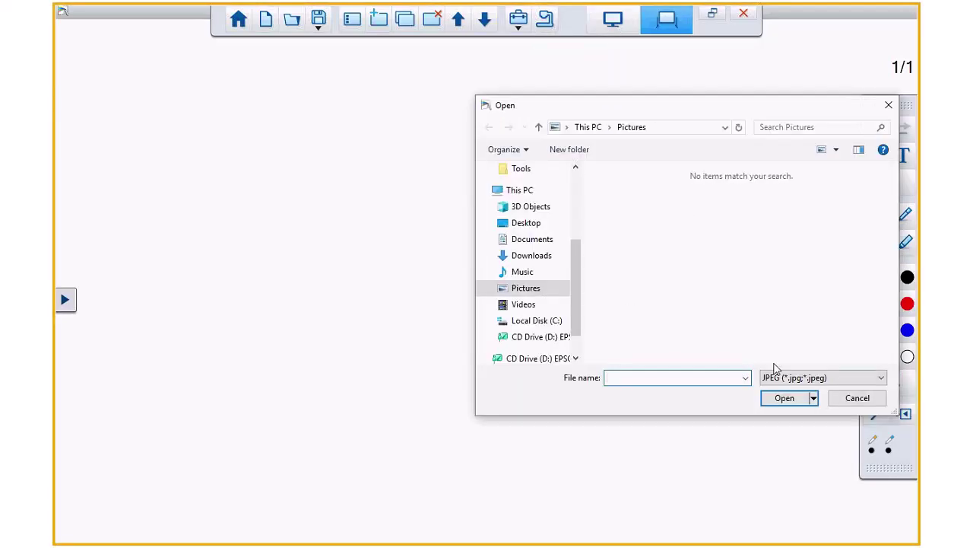
pyautogui.click(780, 378)
pyautogui.click(791, 412)
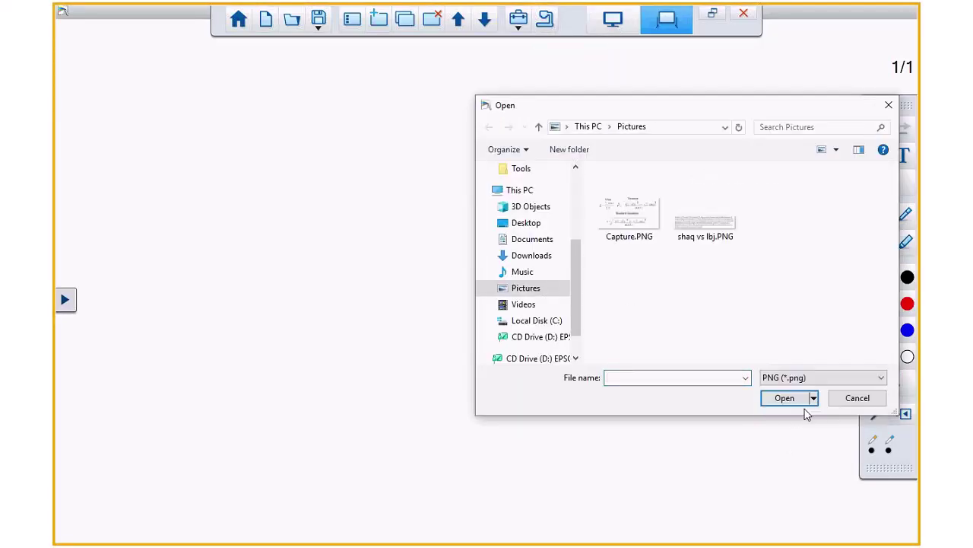
pyautogui.doubleClick(634, 218)
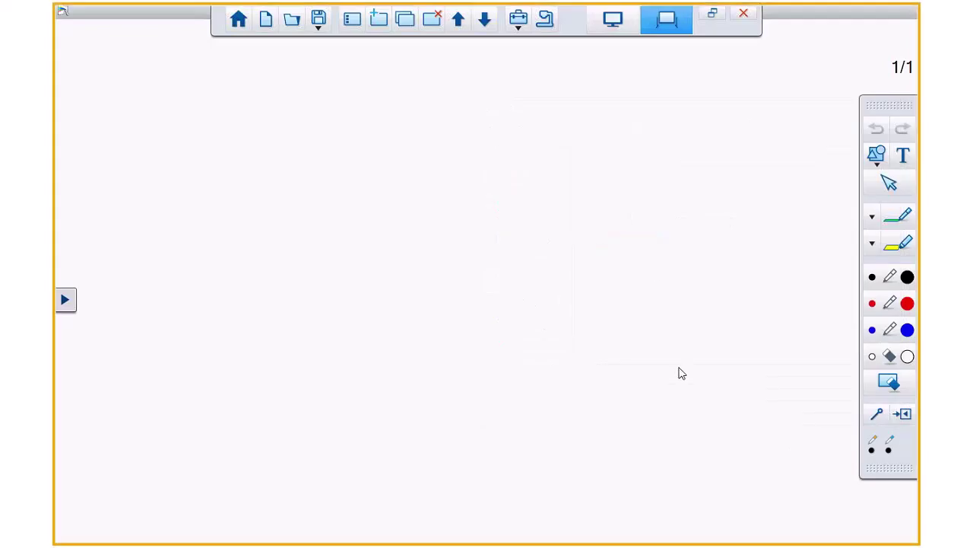
# Step: Place the mean, variance and standard deviation formula image, enlarge it and move it to the page's upper-left area
pyautogui.click(508, 238)
pyautogui.moveTo(639, 355); pyautogui.dragTo(735, 437)
pyautogui.moveTo(550, 263); pyautogui.dragTo(338, 138)
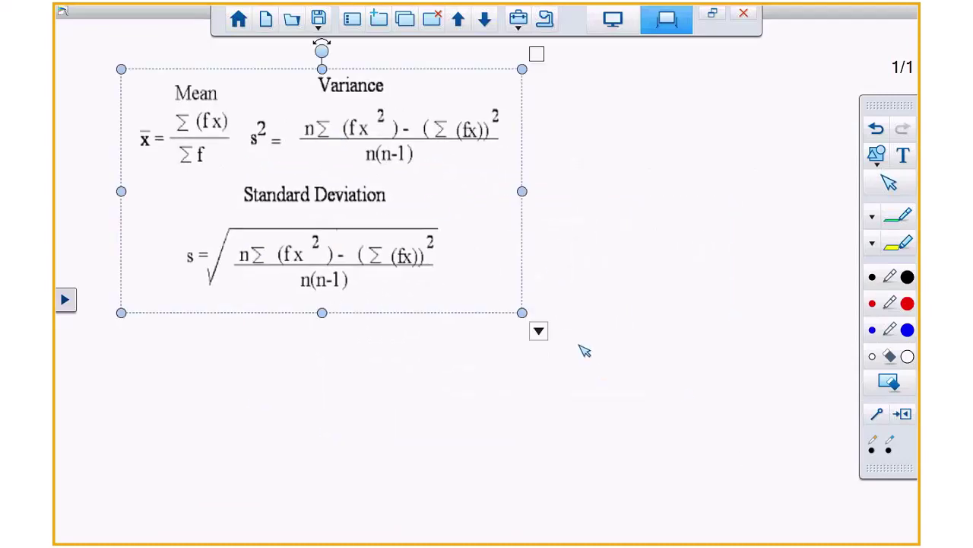
pyautogui.moveTo(521, 313); pyautogui.dragTo(576, 343)
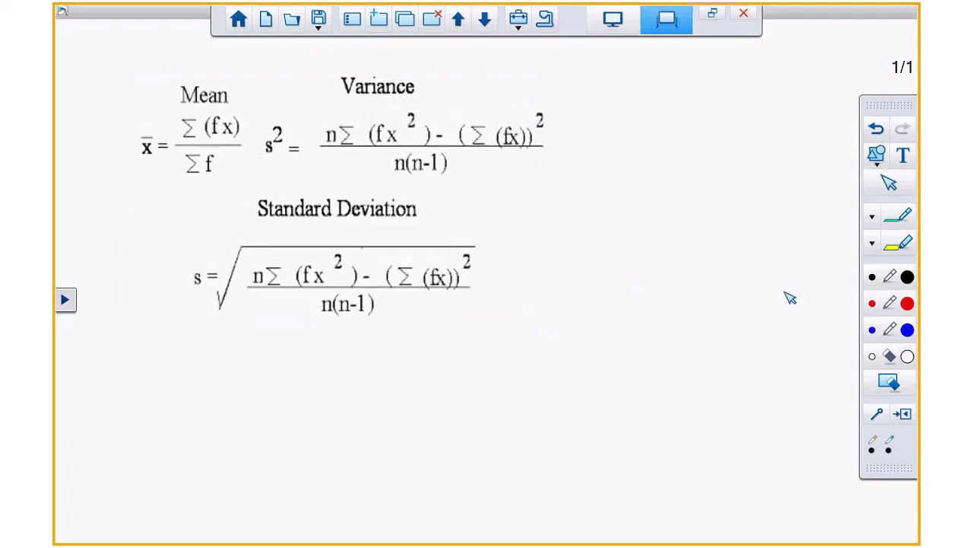
pyautogui.moveTo(719, 9)
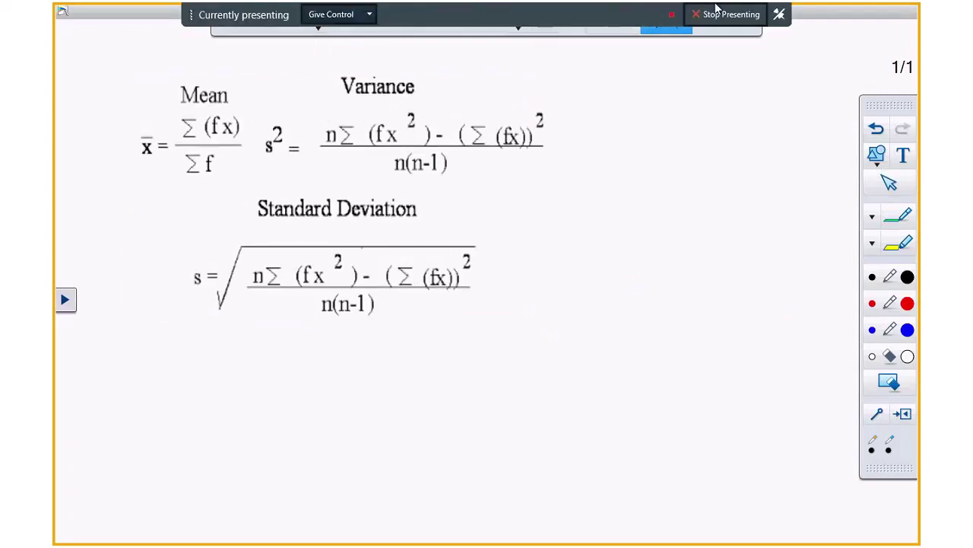
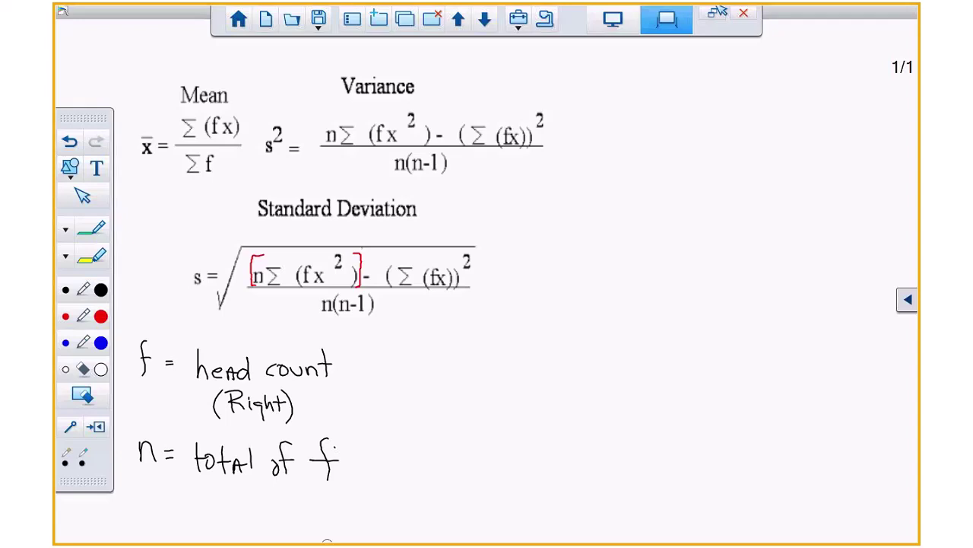
# Step: Handwrite "x = class midpoint" below the definition of n on the whiteboard page
pyautogui.moveTo(139, 502)
pyautogui.mouseDown()
pyautogui.moveTo(151, 522)
pyautogui.moveTo(140, 523)
pyautogui.moveTo(172, 509)
pyautogui.mouseUp()
pyautogui.moveTo(158, 518); pyautogui.dragTo(172, 518)
pyautogui.moveTo(193, 508)
pyautogui.mouseDown()
pyautogui.moveTo(206, 525)
pyautogui.moveTo(304, 531)
pyautogui.moveTo(307, 518)
pyautogui.moveTo(353, 529)
pyautogui.moveTo(365, 515)
pyautogui.mouseUp()
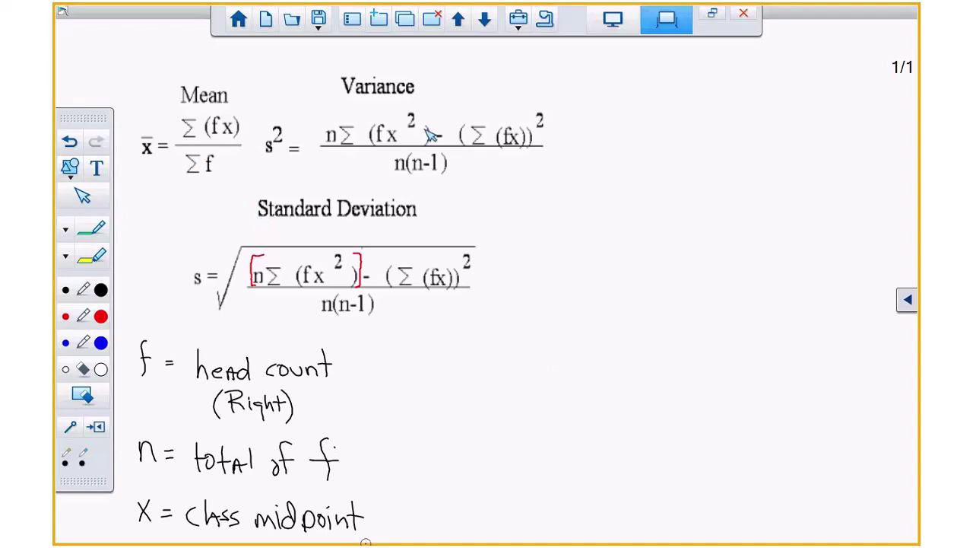
# Step: Reduce the whiteboard from full screen and minimize it to return to the Excel worksheet
pyautogui.click(909, 301)
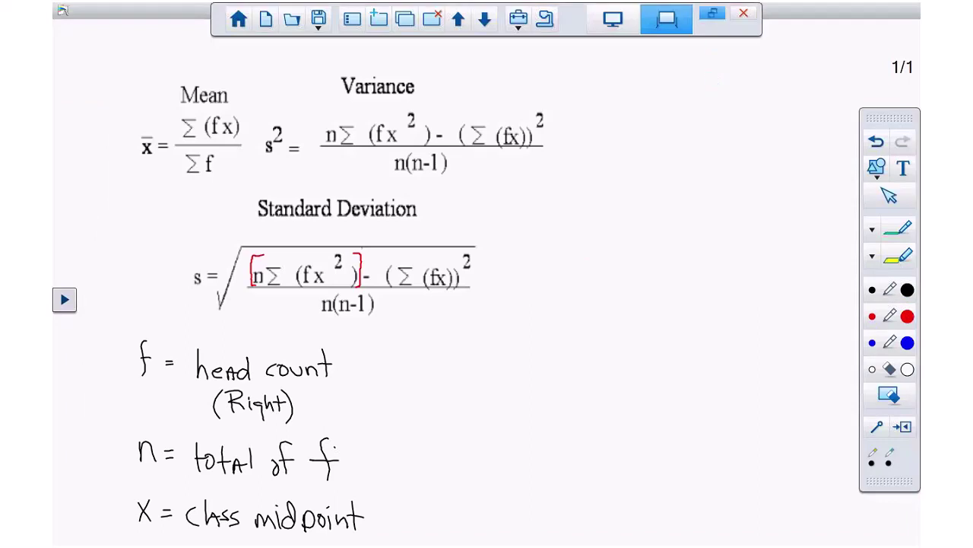
pyautogui.click(667, 18)
pyautogui.click(486, 320)
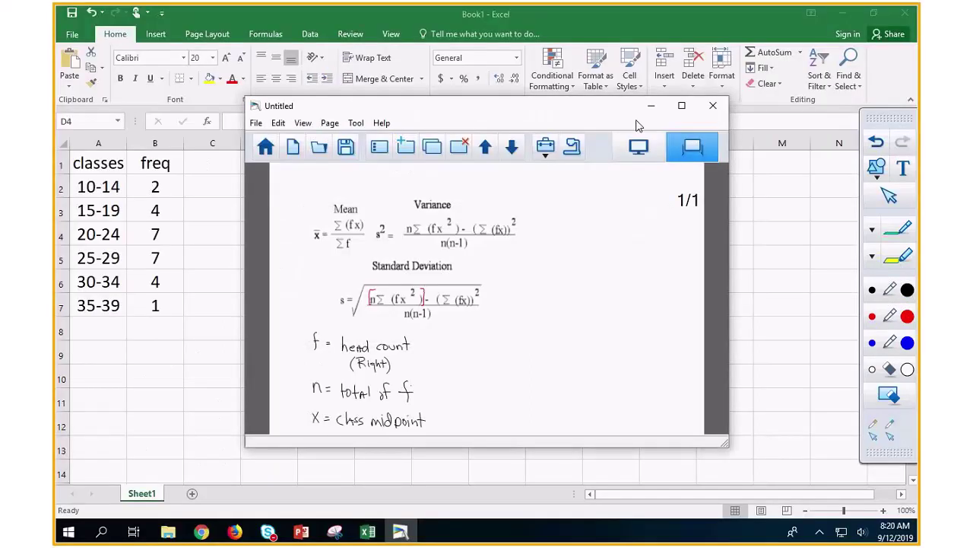
pyautogui.click(651, 105)
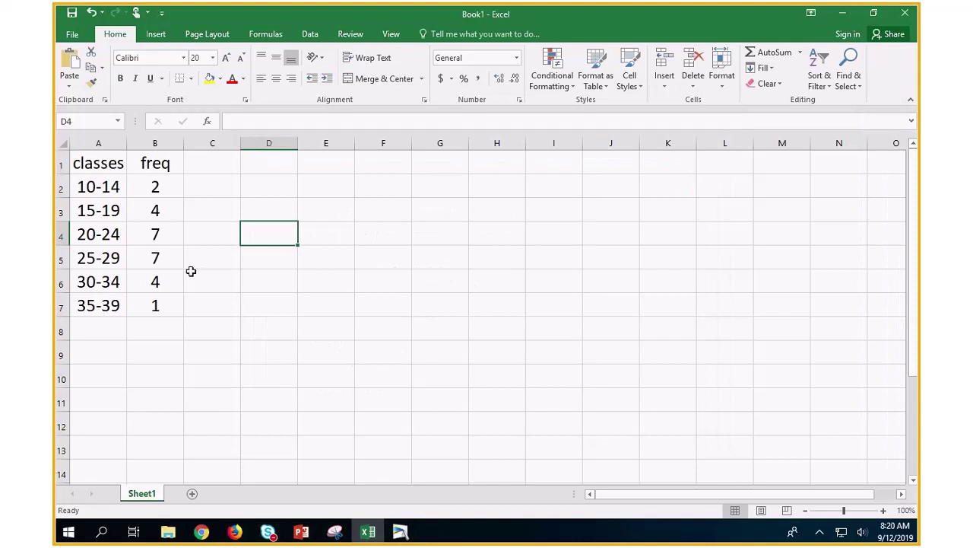
# Step: Change the frequency column's heading in cell B1 to "f"
pyautogui.click(156, 165)
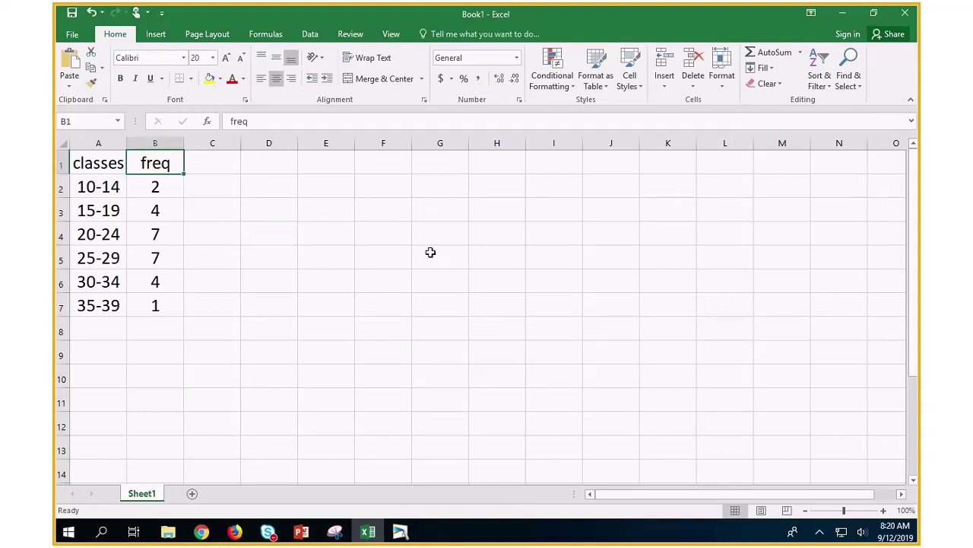
pyautogui.write('f')
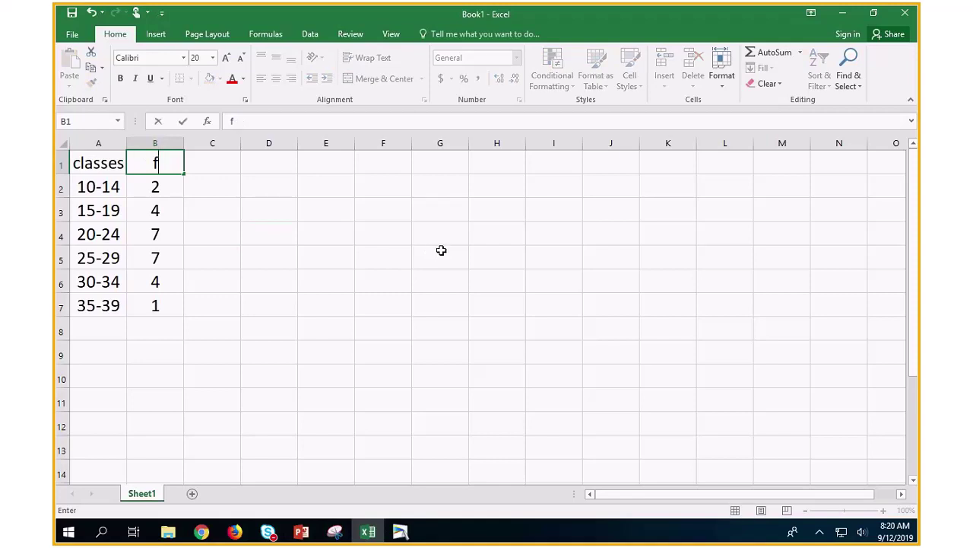
pyautogui.press('Return')
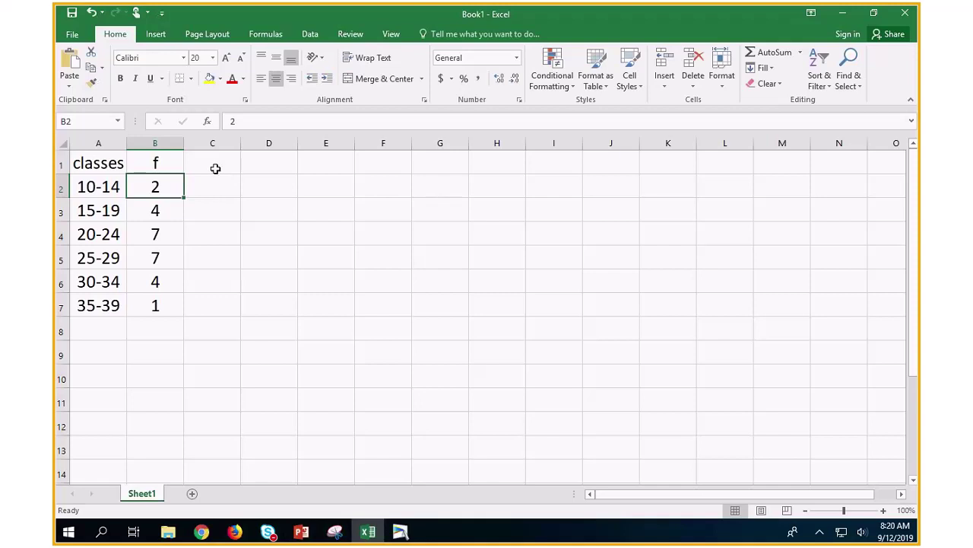
# Step: Label cell A9 "n=" and select cell B9 beside it
pyautogui.click(109, 363)
pyautogui.write('n')
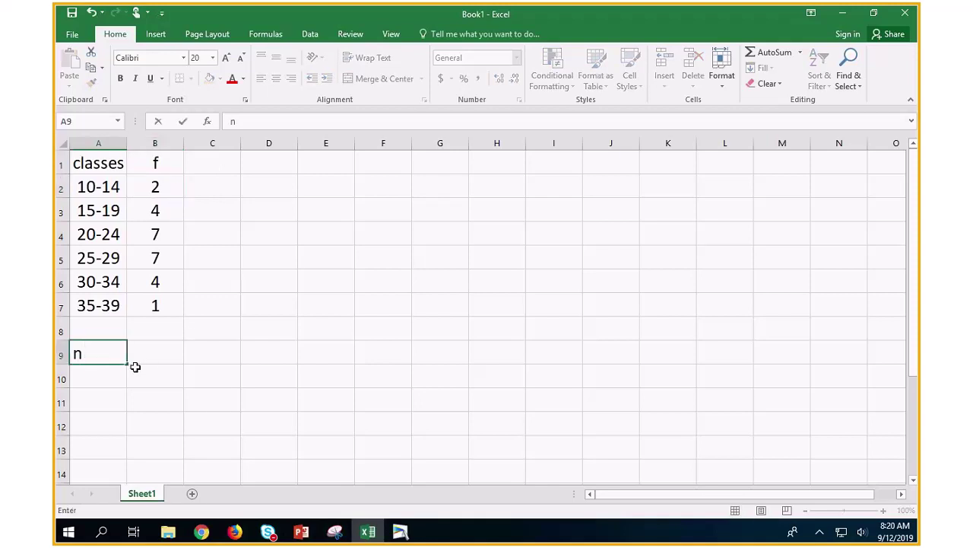
pyautogui.write('=')
pyautogui.click(135, 363)
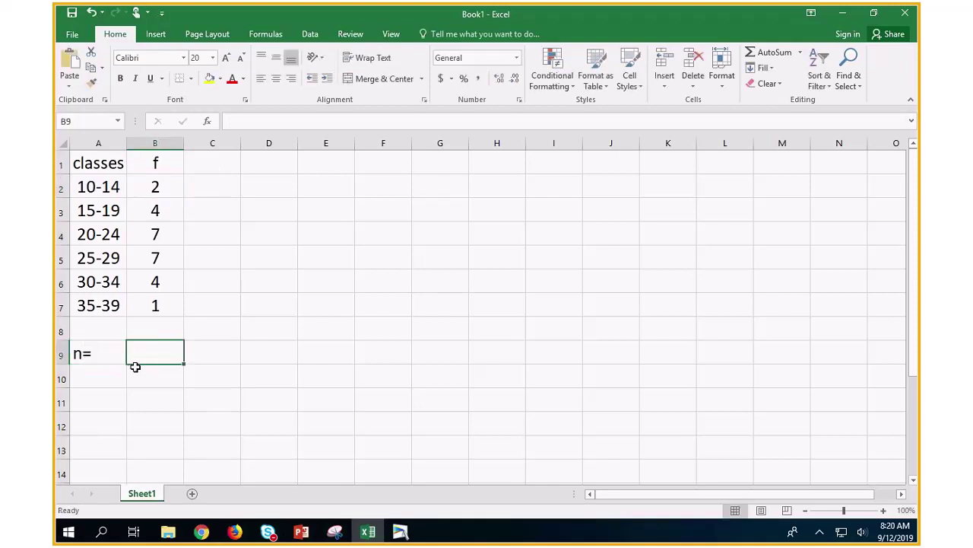
pyautogui.write('=')
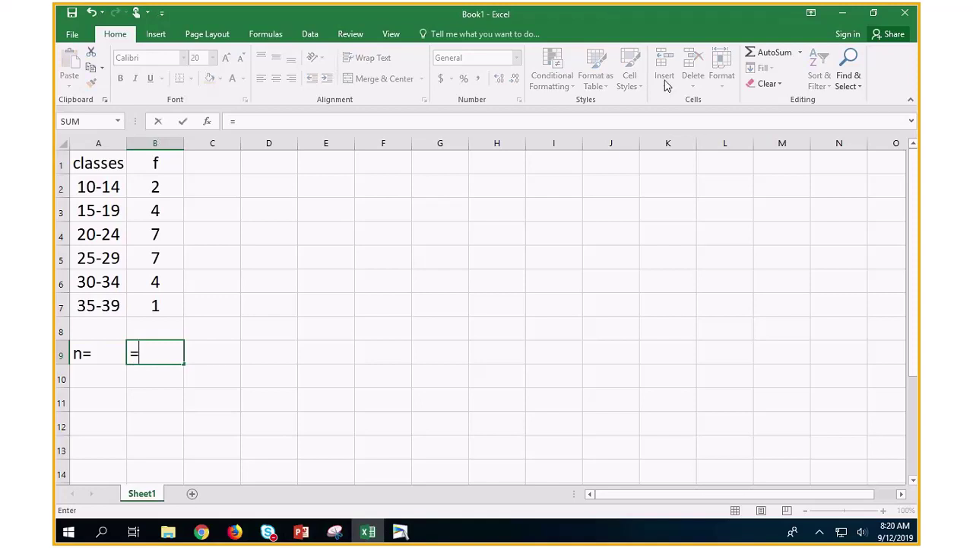
pyautogui.click(768, 57)
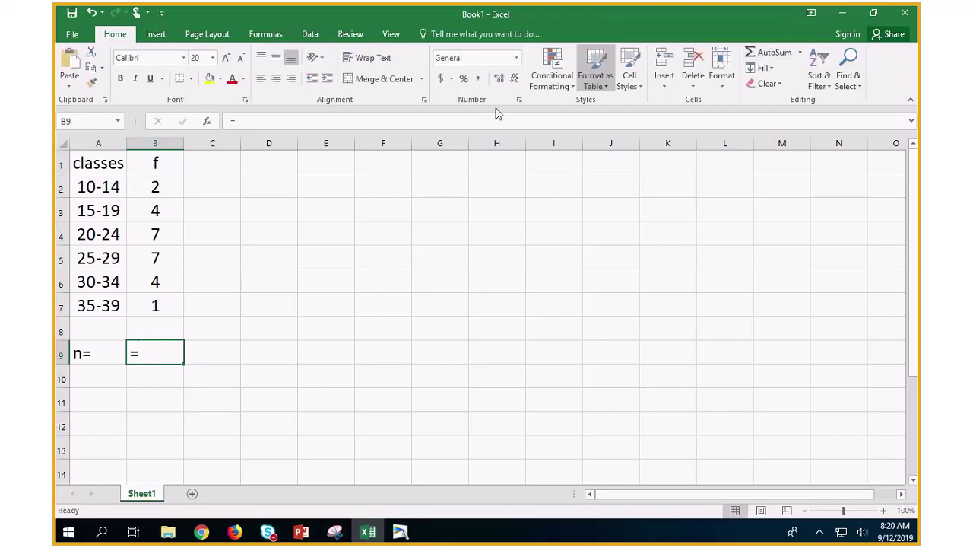
pyautogui.click(157, 197)
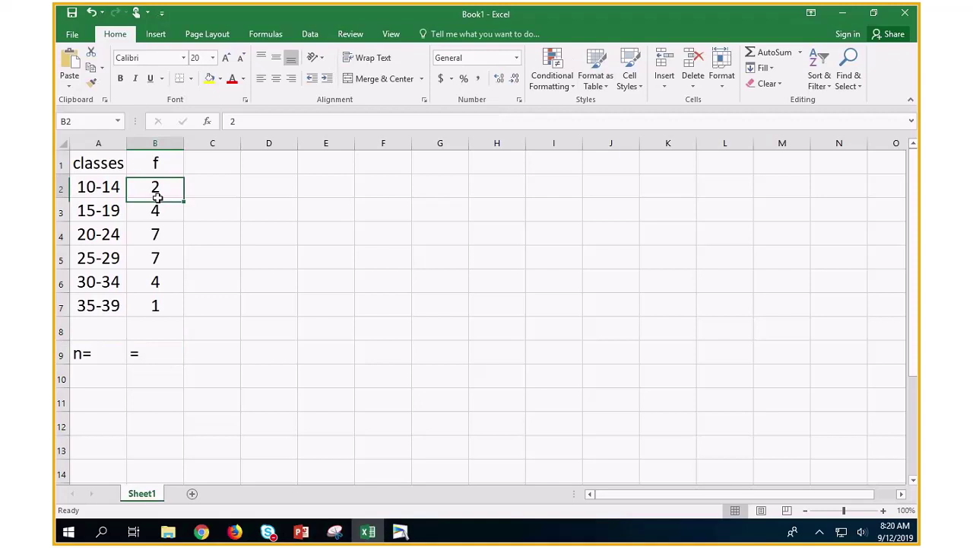
pyautogui.moveTo(157, 197); pyautogui.dragTo(158, 304)
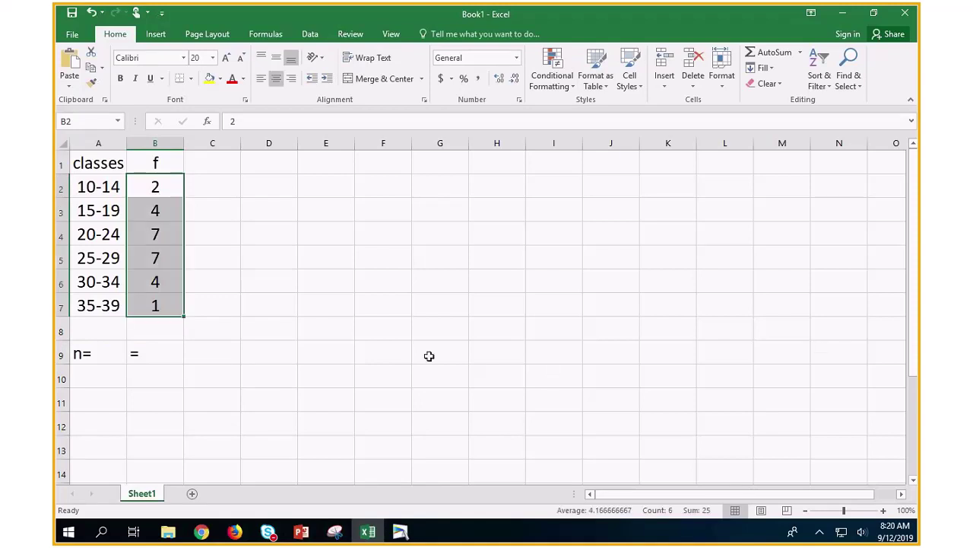
pyautogui.press('BackSpace')
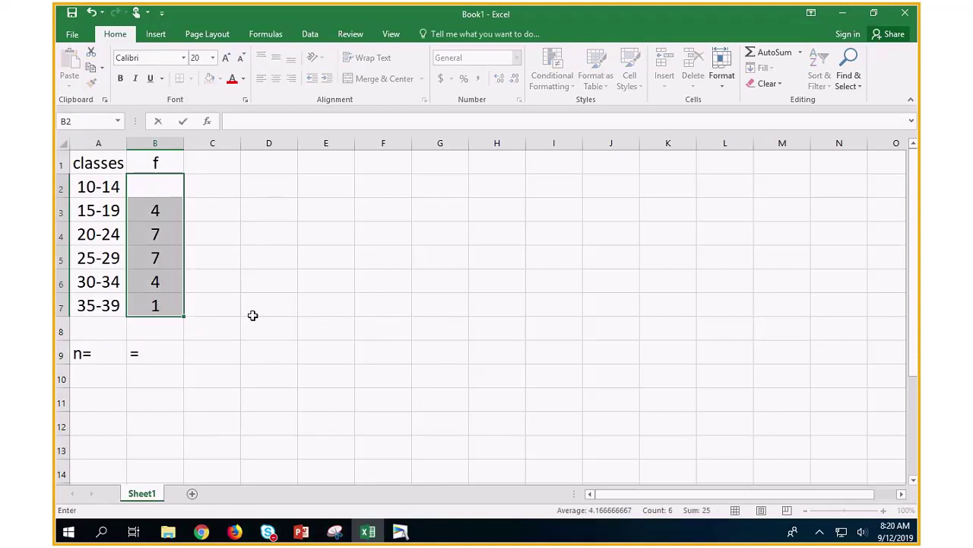
pyautogui.press('Escape')
# Step: Sum the frequencies in B2:B7 into cell B9 with AutoSum
pyautogui.click(181, 349)
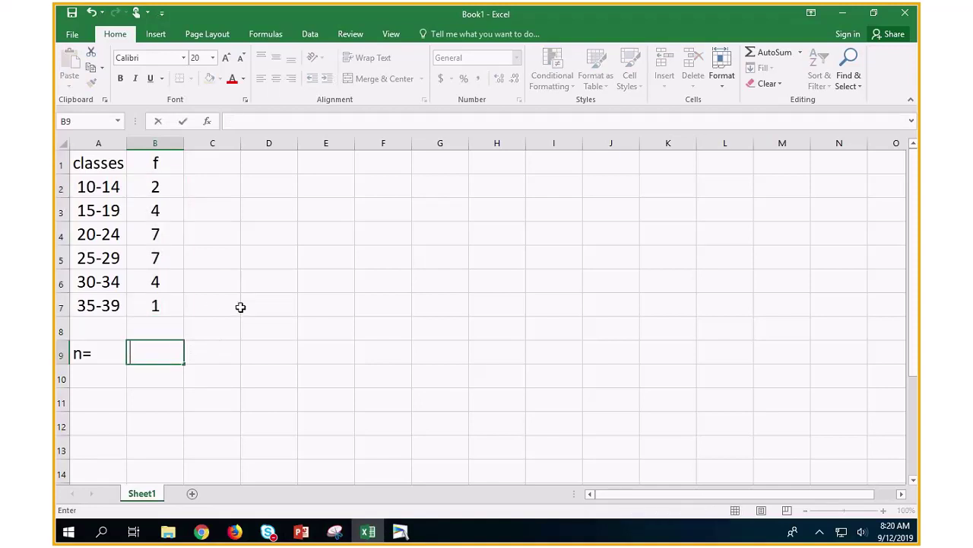
pyautogui.press('Escape')
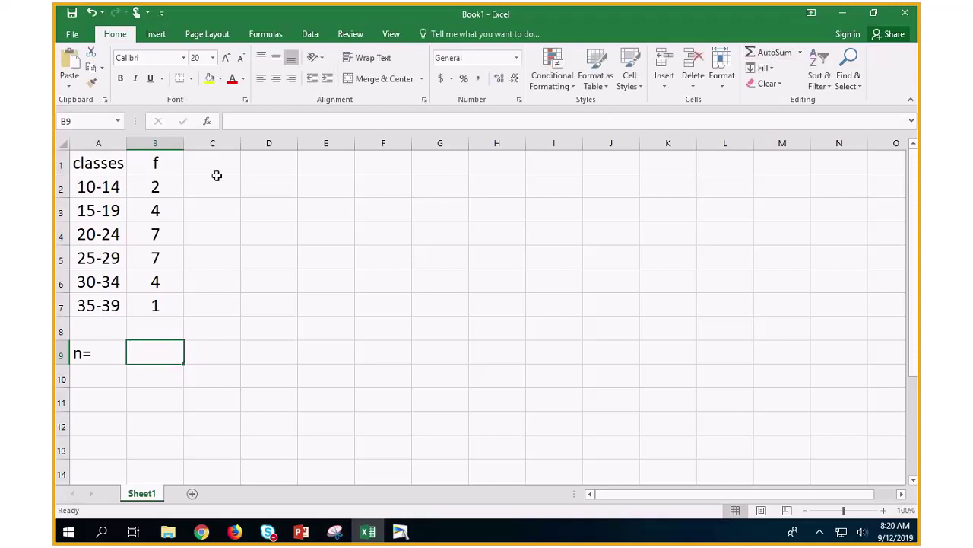
pyautogui.click(780, 55)
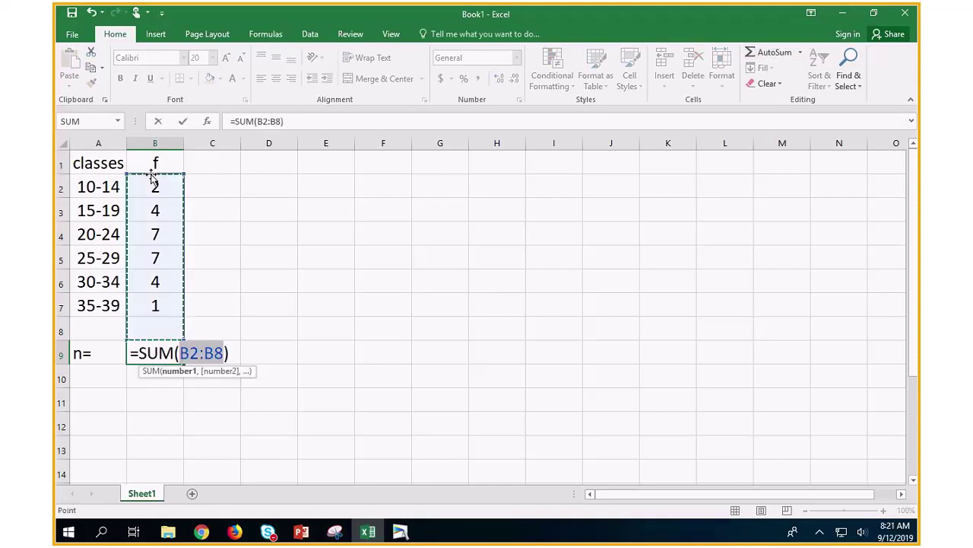
pyautogui.moveTo(155, 186); pyautogui.dragTo(168, 308)
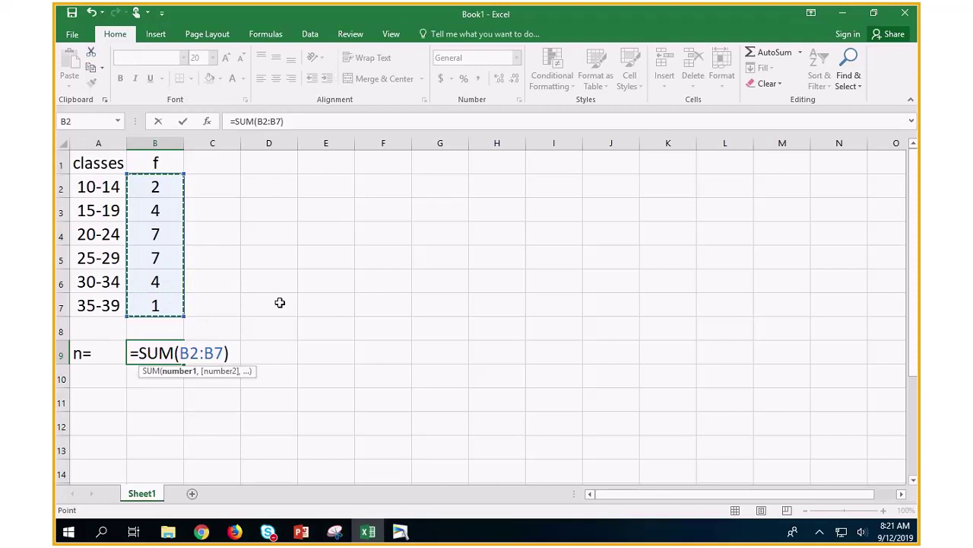
pyautogui.press('Return')
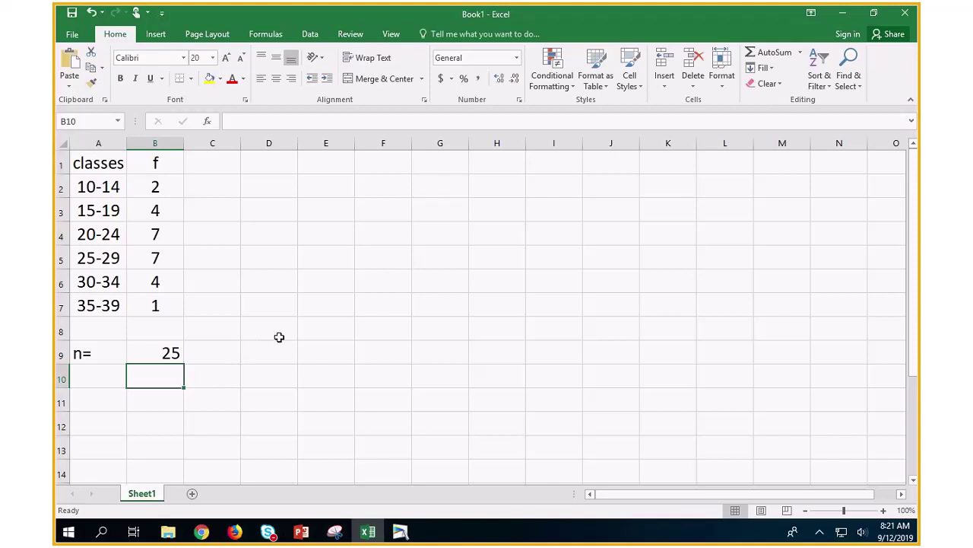
# Step: Fill cells A9:B9 with yellow and center their contents
pyautogui.moveTo(102, 359); pyautogui.dragTo(150, 354)
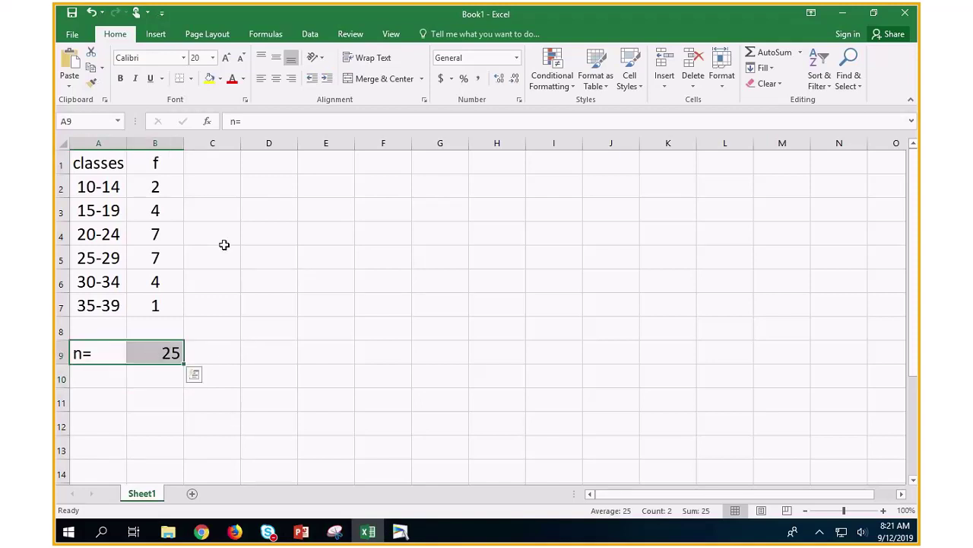
pyautogui.click(205, 79)
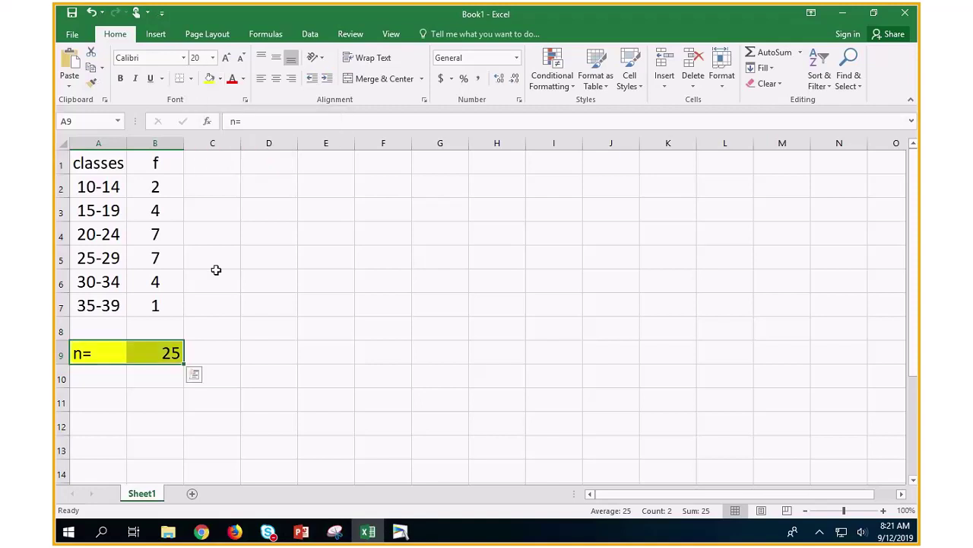
pyautogui.click(276, 78)
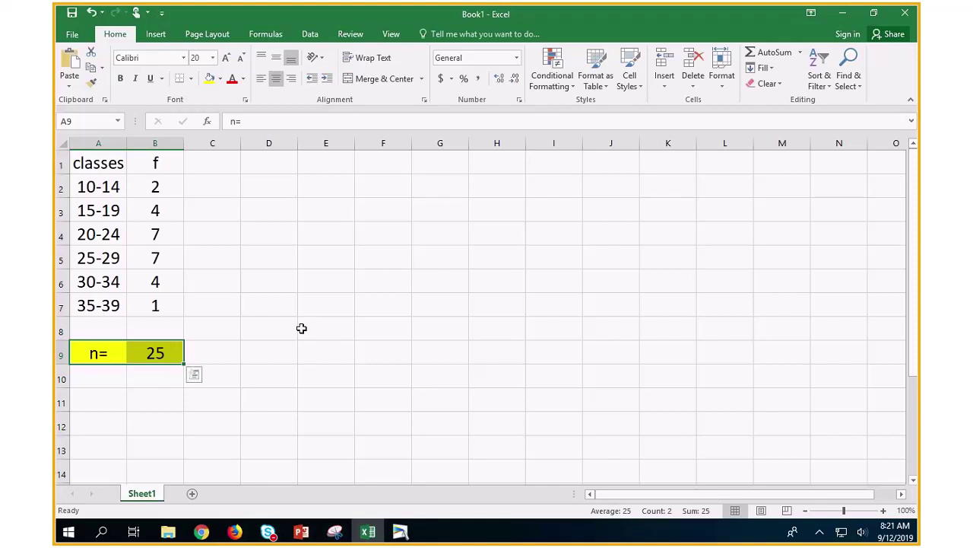
# Step: Fill the frequency column B1:B7 with light green and apply all borders to it
pyautogui.click(158, 164)
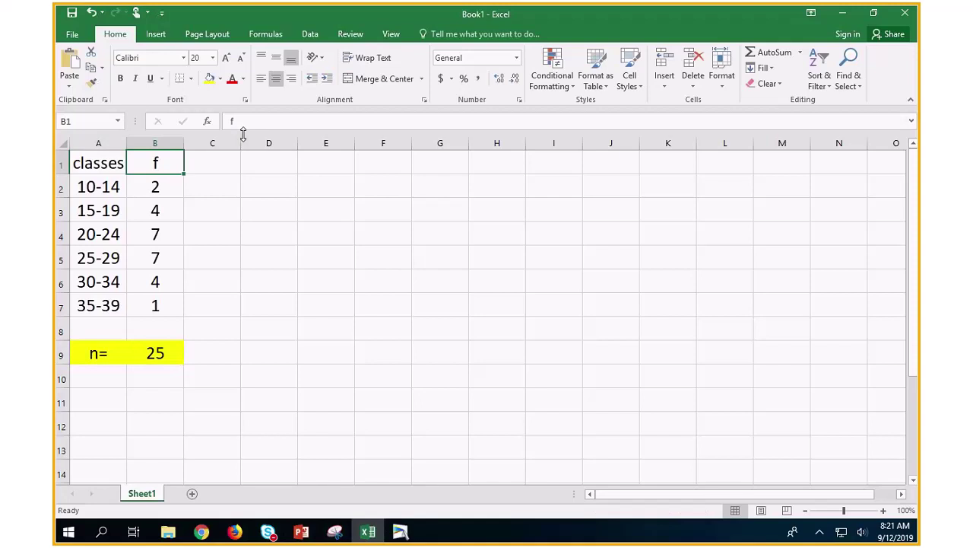
pyautogui.moveTo(158, 164); pyautogui.dragTo(183, 308)
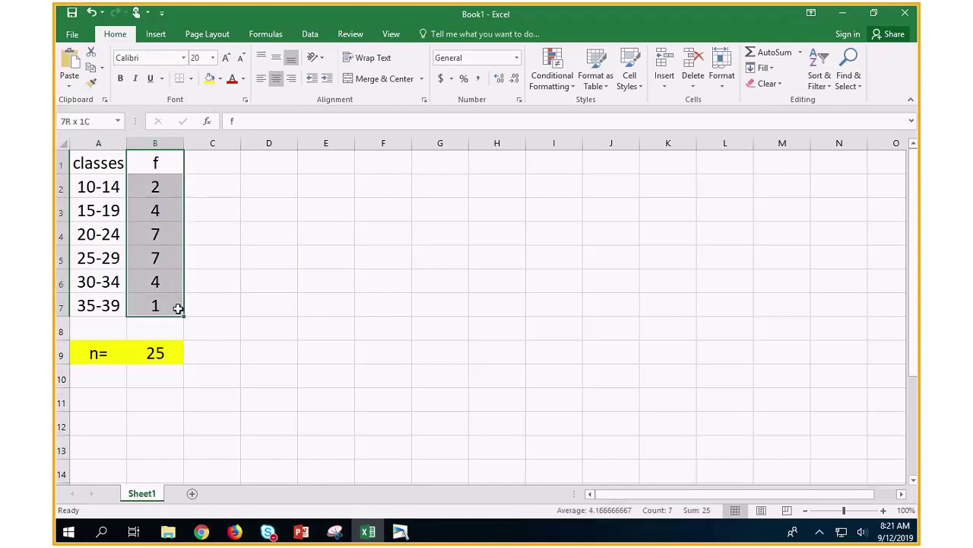
pyautogui.click(222, 79)
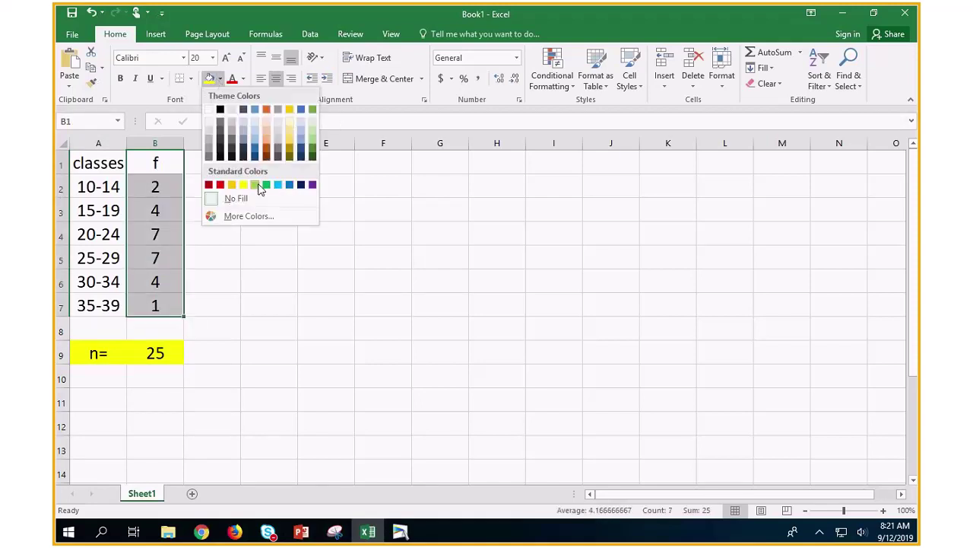
pyautogui.click(257, 184)
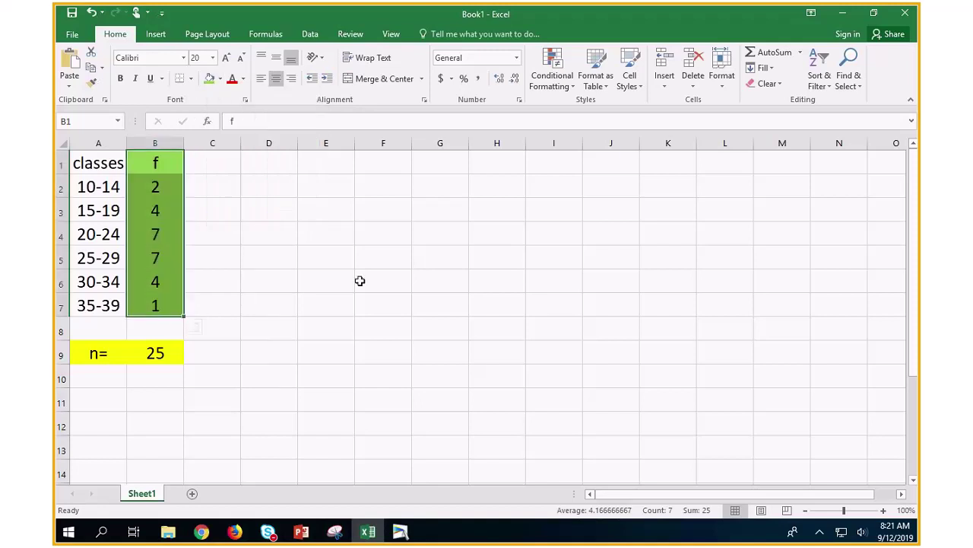
pyautogui.click(192, 79)
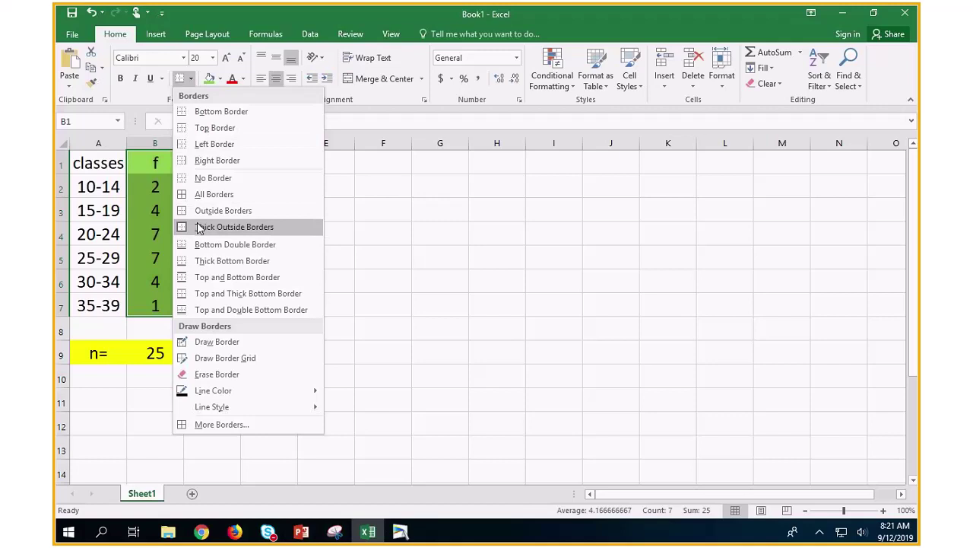
pyautogui.click(204, 196)
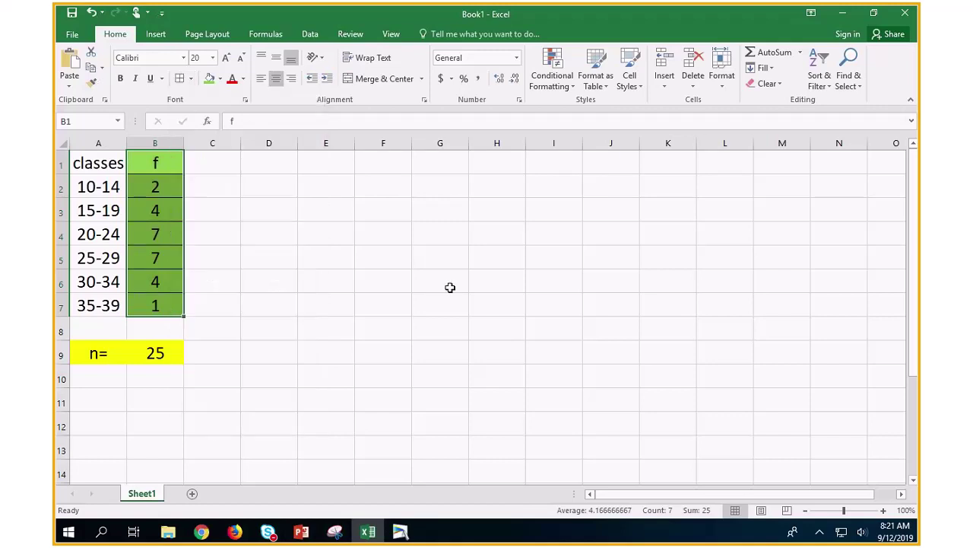
# Step: Enter the heading "x" in cell C1 beside the frequency heading
pyautogui.click(343, 259)
pyautogui.press('Up')
pyautogui.press('Up')
pyautogui.press('Up')
pyautogui.press('Up')
pyautogui.press('Left')
pyautogui.press('Left')
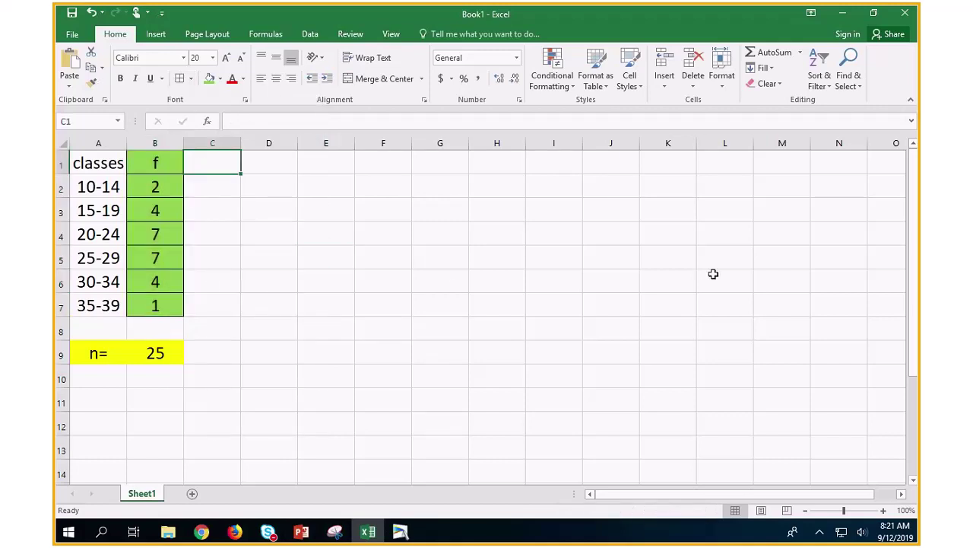
pyautogui.write('x')
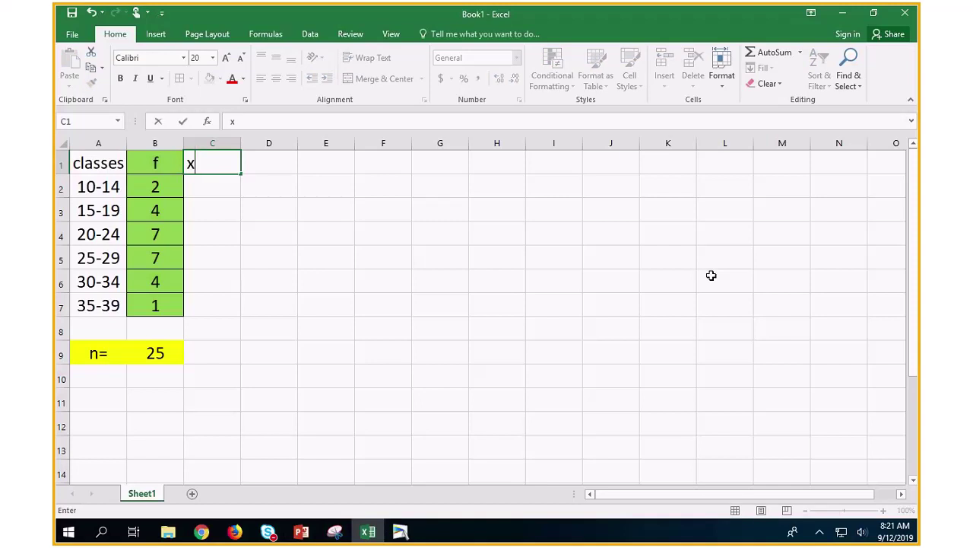
pyautogui.press('Return')
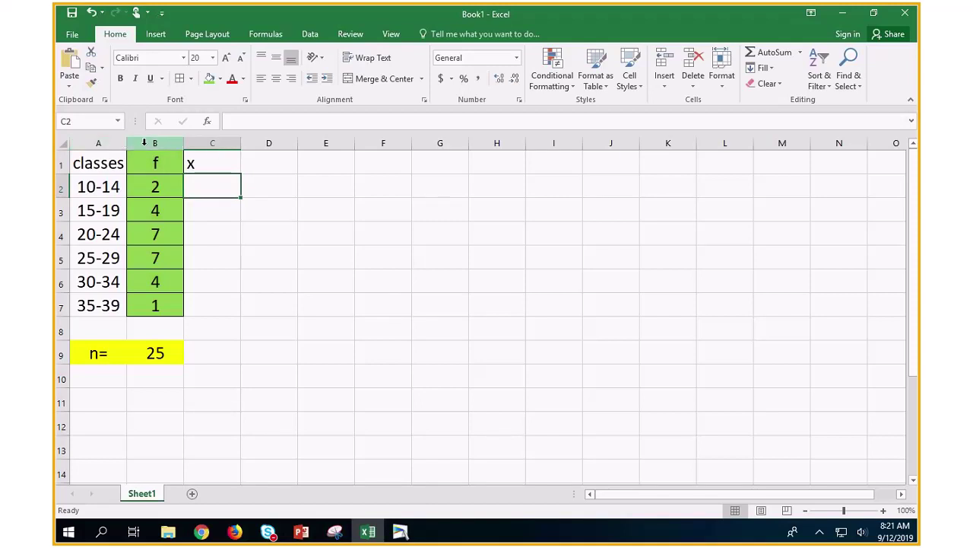
# Step: Insert two blank columns between the classes column and the frequency column
pyautogui.click(143, 143)
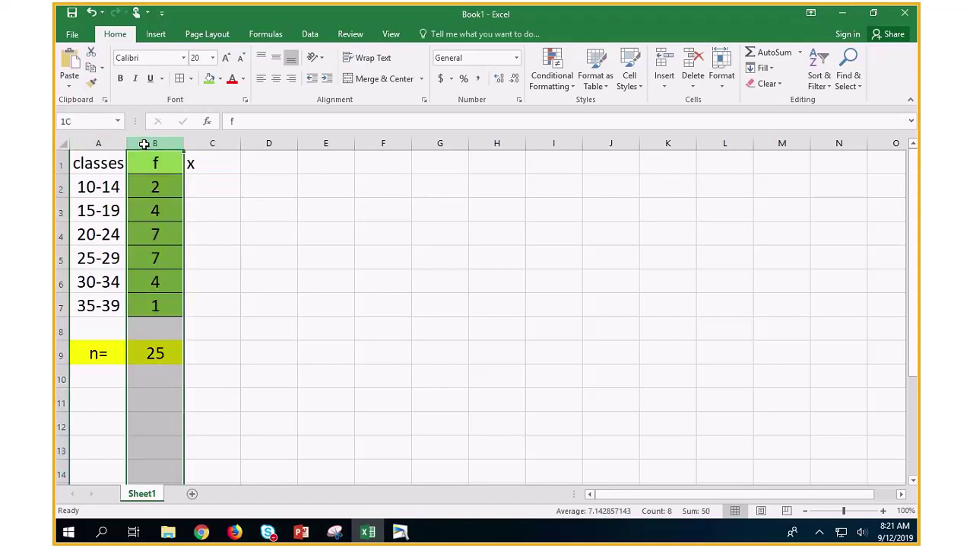
pyautogui.moveTo(143, 144); pyautogui.dragTo(223, 146)
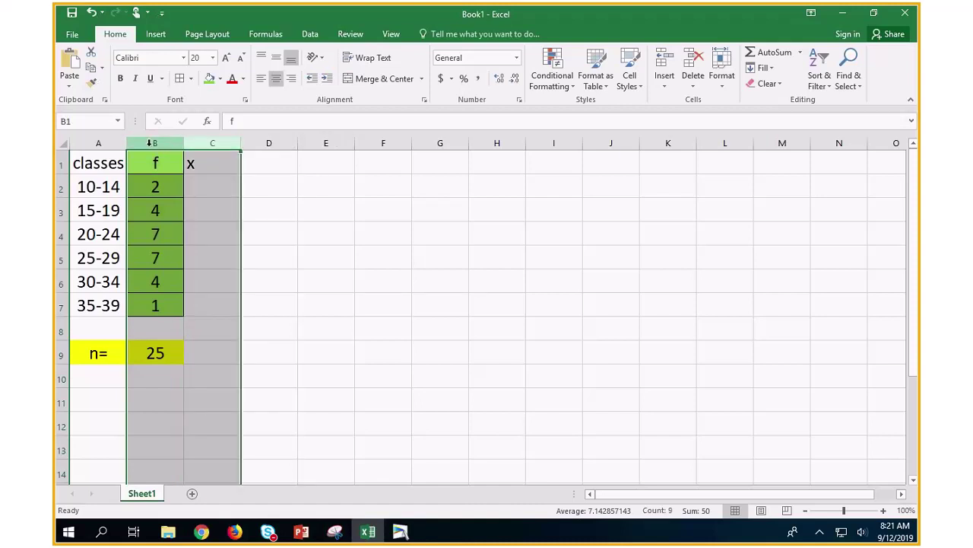
pyautogui.rightClick(150, 143)
pyautogui.click(183, 241)
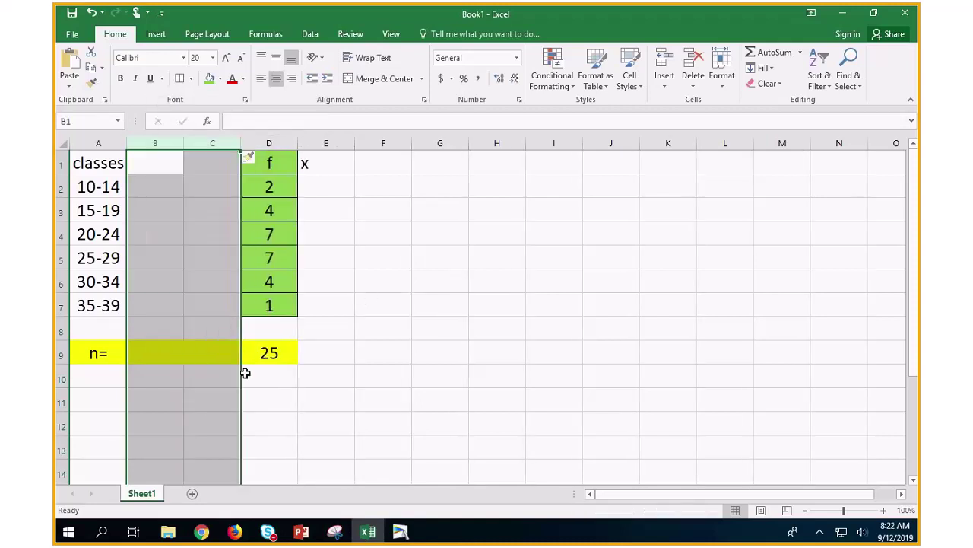
# Step: Enter the headings "lcl" in B1 and "ucl" in C1
pyautogui.click(171, 159)
pyautogui.write('lcl')
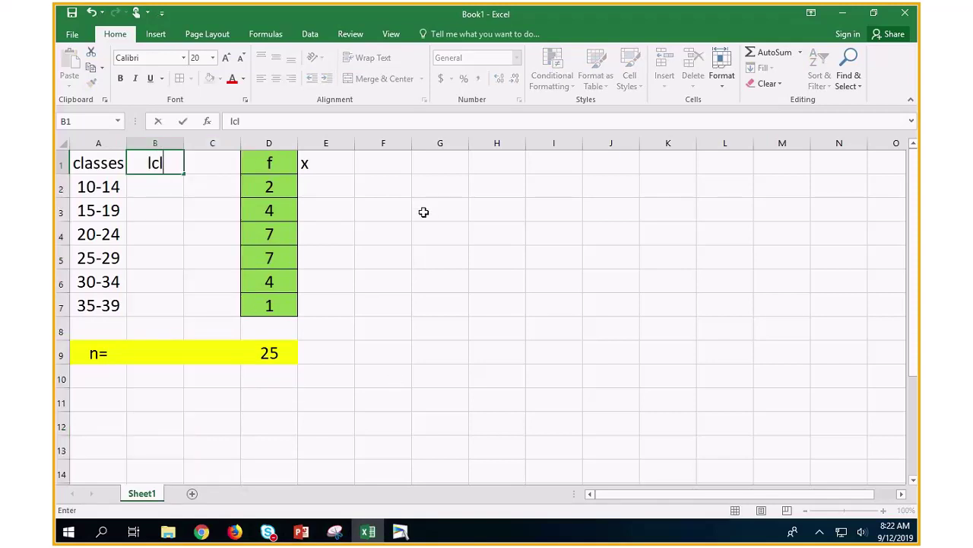
pyautogui.press('Tab')
pyautogui.write('ucl')
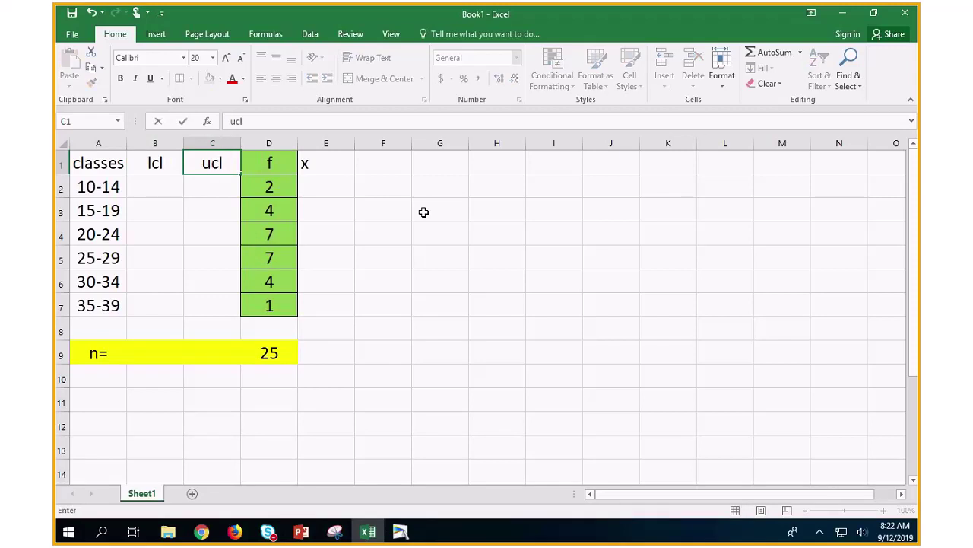
pyautogui.press('Return')
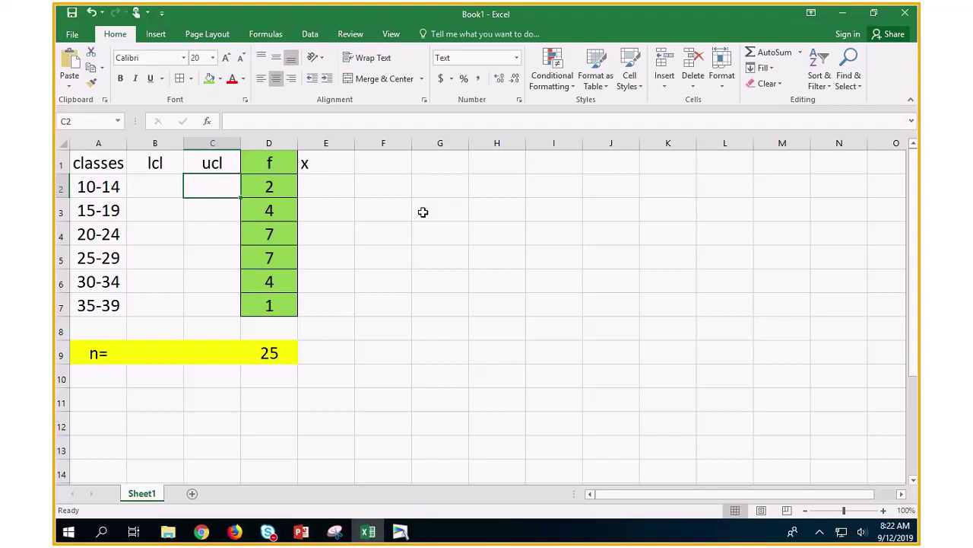
# Step: Enter the lower class limits 10, 15, 20, 25, 30 and 35 in cells B2:B7
pyautogui.press('Left')
pyautogui.press('Left')
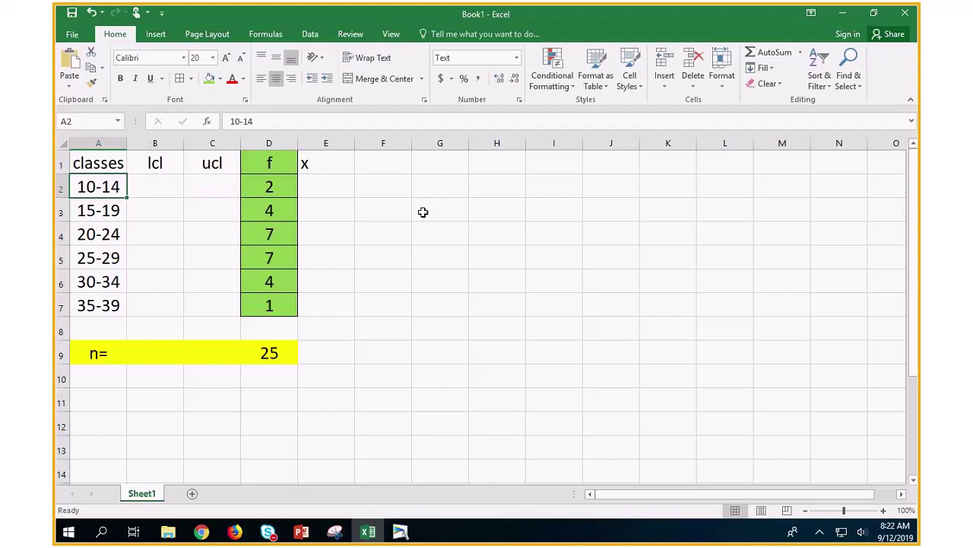
pyautogui.press('Right')
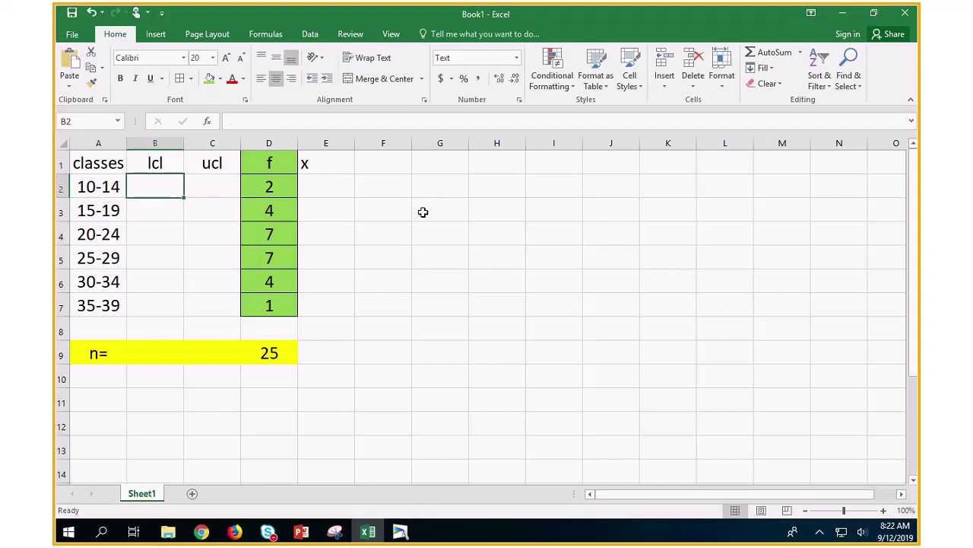
pyautogui.write('10')
pyautogui.press('Return')
pyautogui.write('15')
pyautogui.press('Return')
pyautogui.write('20')
pyautogui.press('Return')
pyautogui.write('25')
pyautogui.press('Return')
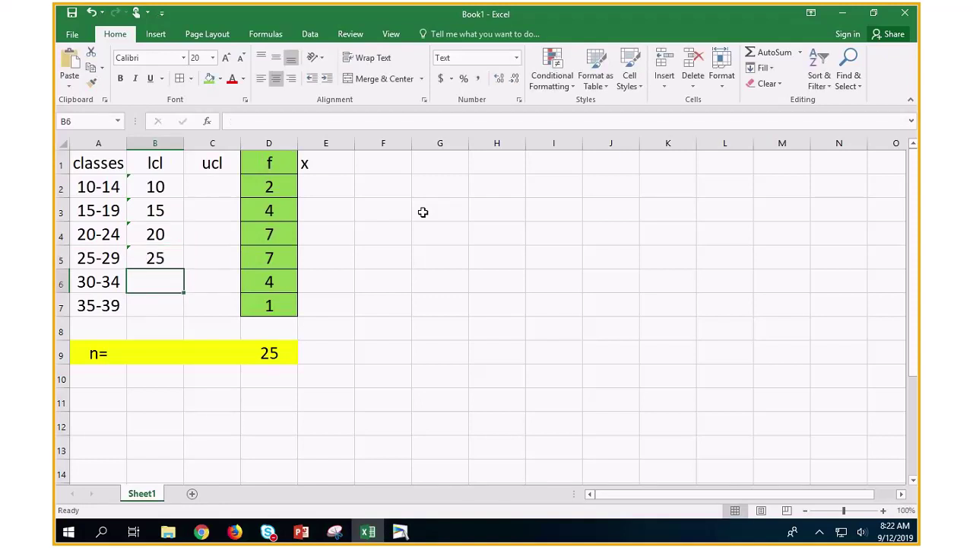
pyautogui.write('30')
pyautogui.press('Return')
pyautogui.write('35')
pyautogui.press('Right')
# Step: Enter the upper class limits 14, 19, 24, 29, 34 and 39 in cells C2:C7
pyautogui.press('Up')
pyautogui.press('Up')
pyautogui.press('Up')
pyautogui.press('Up')
pyautogui.press('Up')
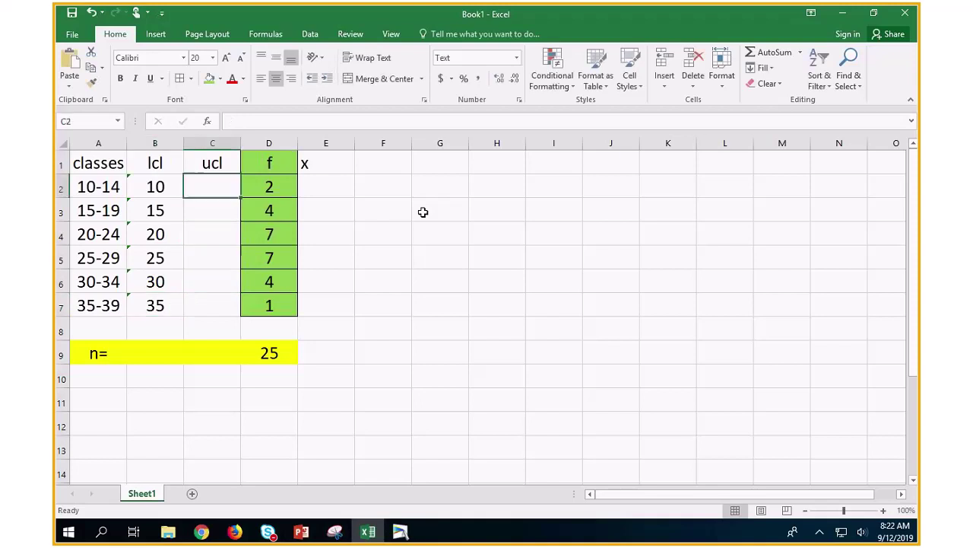
pyautogui.write('14')
pyautogui.press('Return')
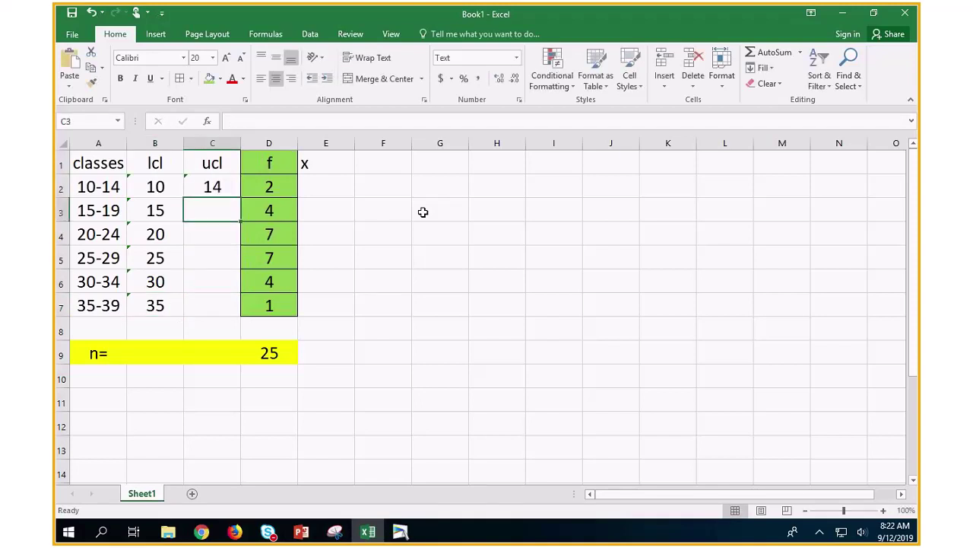
pyautogui.write('15')
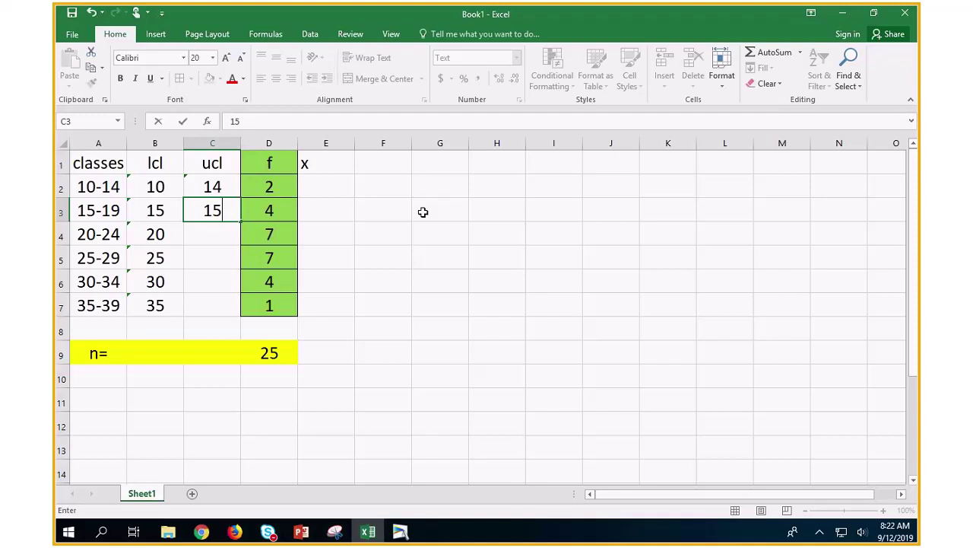
pyautogui.press('BackSpace')
pyautogui.write('9')
pyautogui.press('Return')
pyautogui.write('24')
pyautogui.press('Return')
pyautogui.write('29')
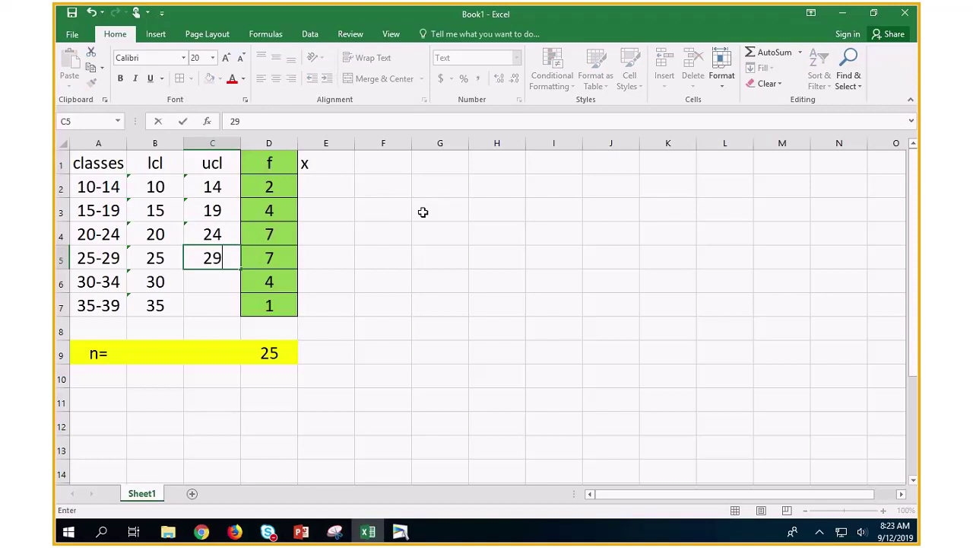
pyautogui.press('Return')
pyautogui.write('34')
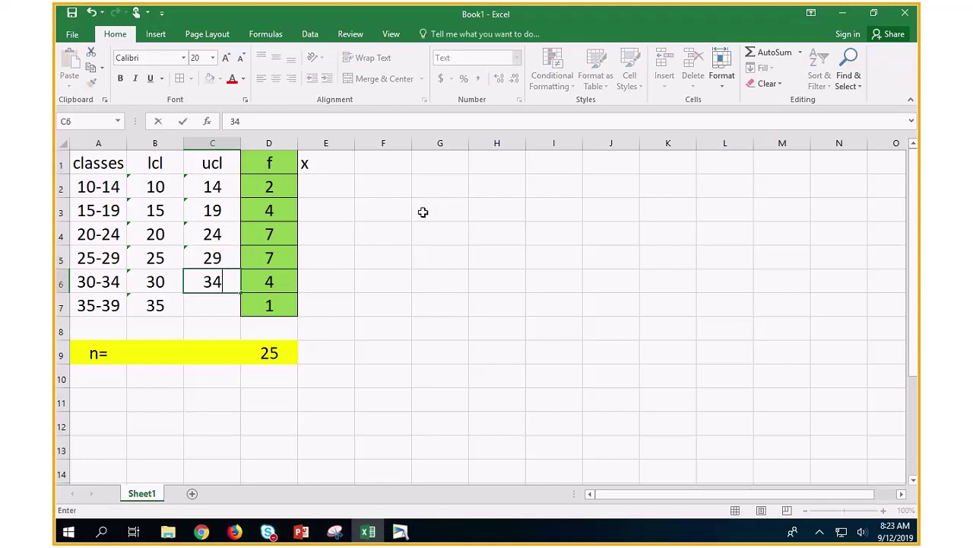
pyautogui.press('Return')
pyautogui.write('39')
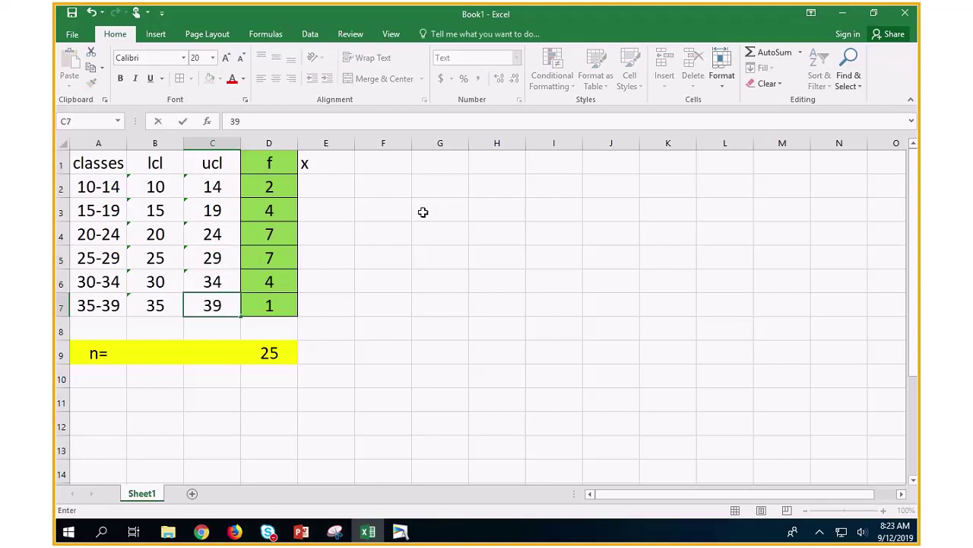
pyautogui.press('Return')
# Step: Compute the first class midpoint in E2 with the formula =(B2+C2)/2
pyautogui.press('Up')
pyautogui.press('Up')
pyautogui.press('Up')
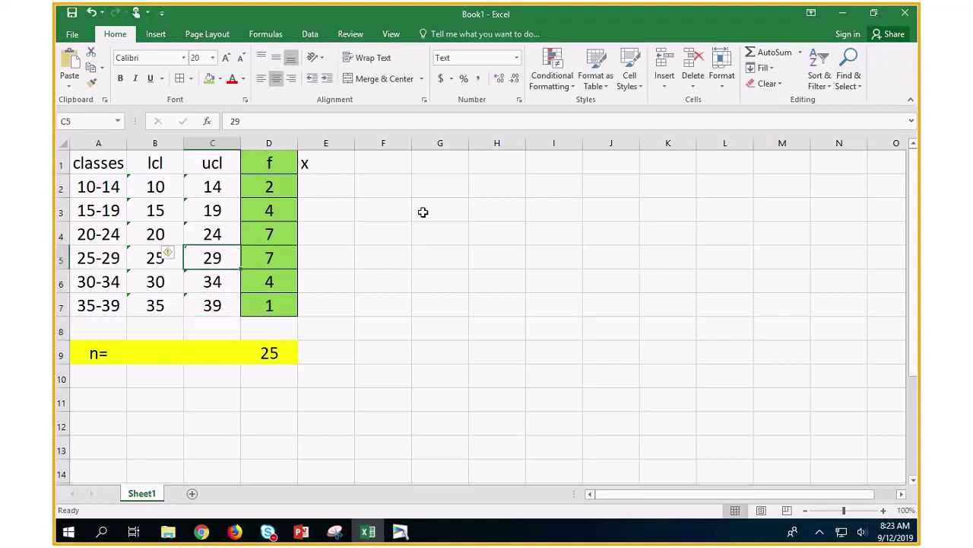
pyautogui.press('Up')
pyautogui.press('Up')
pyautogui.press('Up')
pyautogui.press('Up')
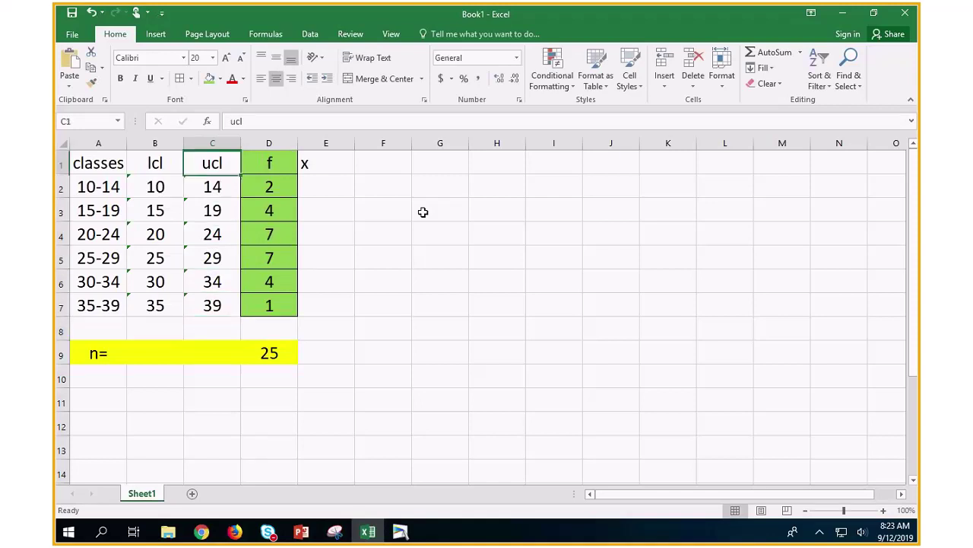
pyautogui.press('Right')
pyautogui.press('Right')
pyautogui.press('Down')
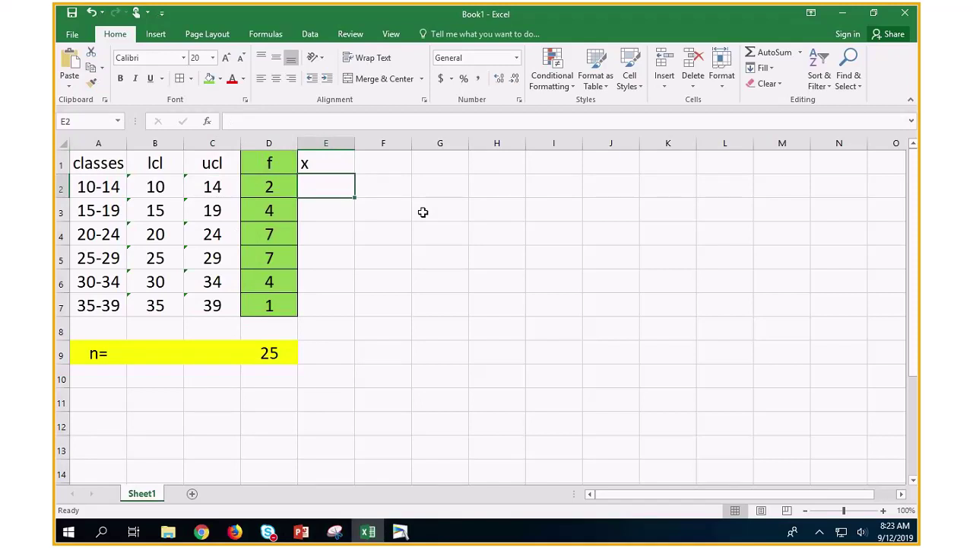
pyautogui.write('=')
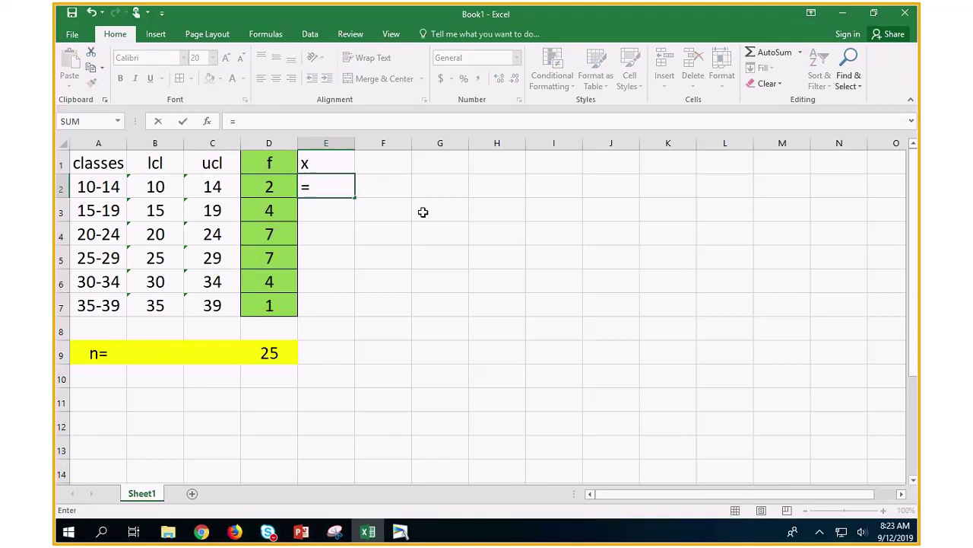
pyautogui.write('(')
pyautogui.click(156, 190)
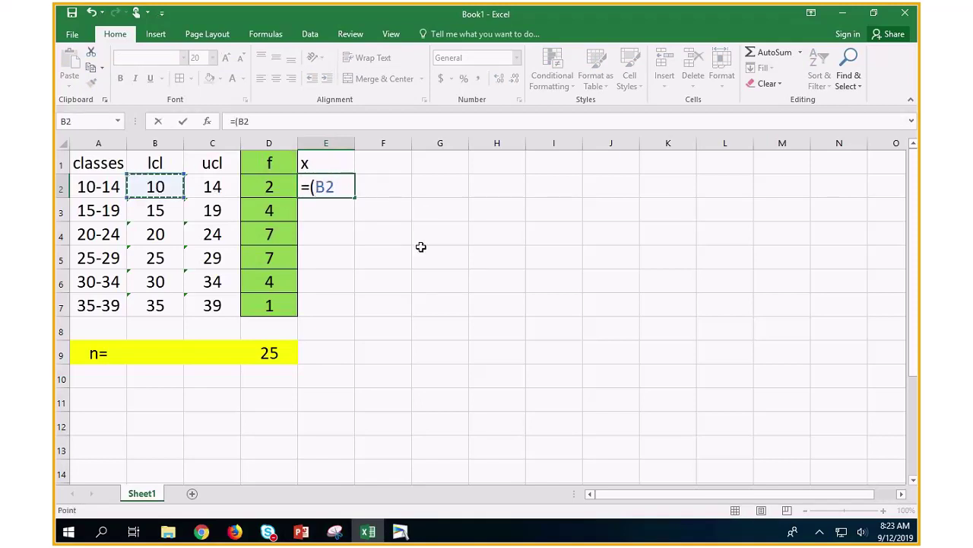
pyautogui.write('+')
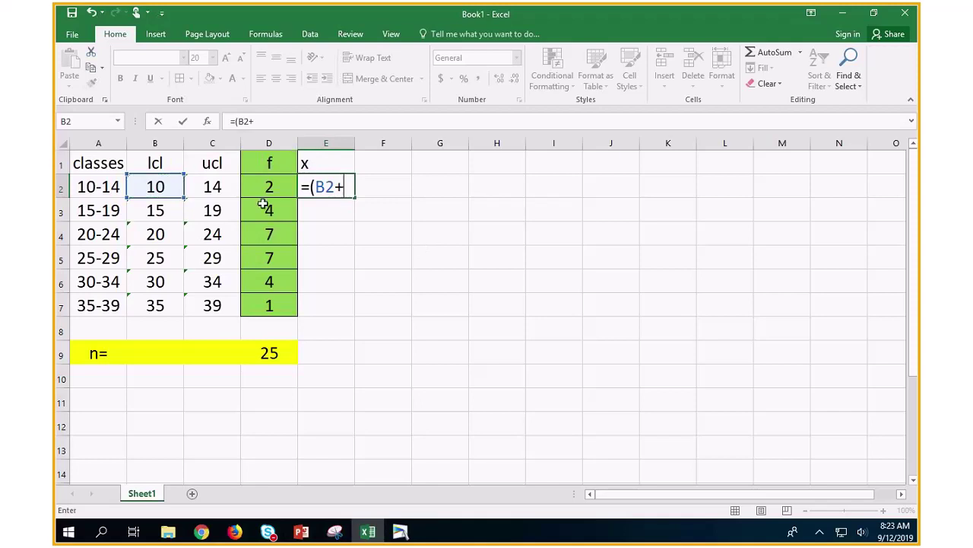
pyautogui.click(212, 187)
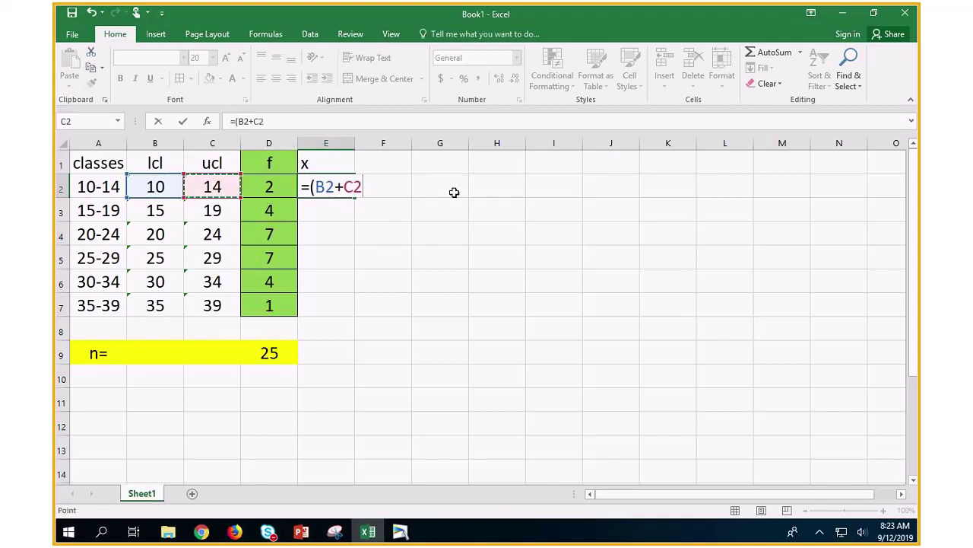
pyautogui.write(')/2')
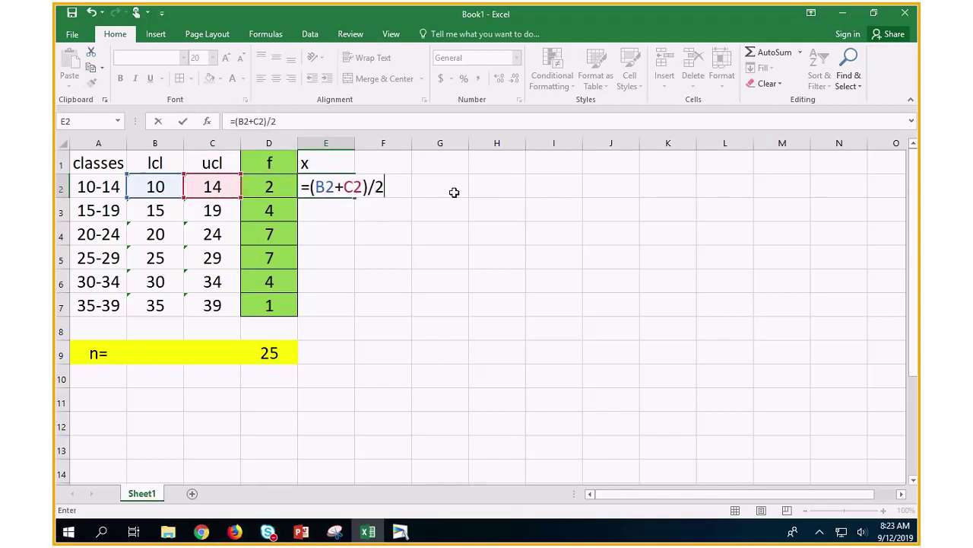
pyautogui.press('Return')
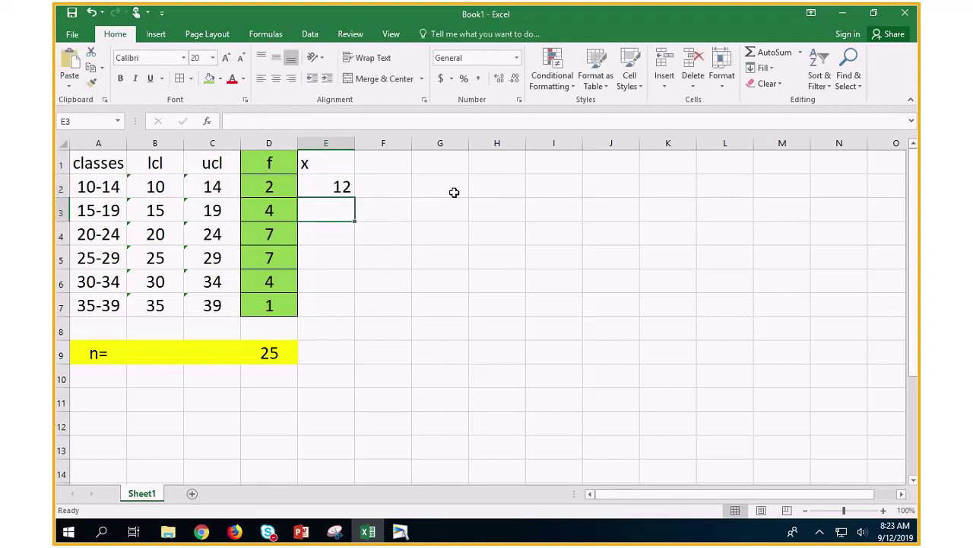
# Step: Enter =E2+5 in E3 and fill the formula down to E7 for the remaining class midpoints
pyautogui.write('=')
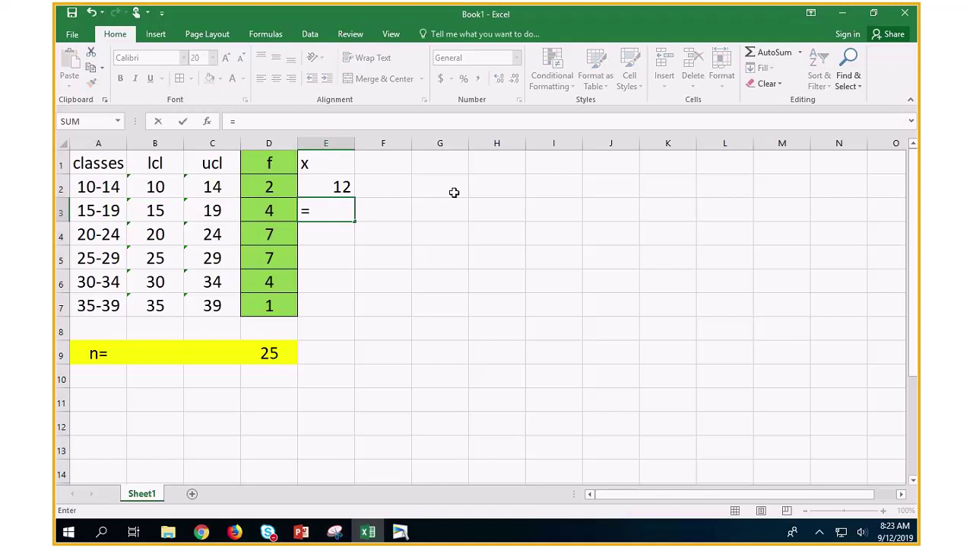
pyautogui.click(341, 186)
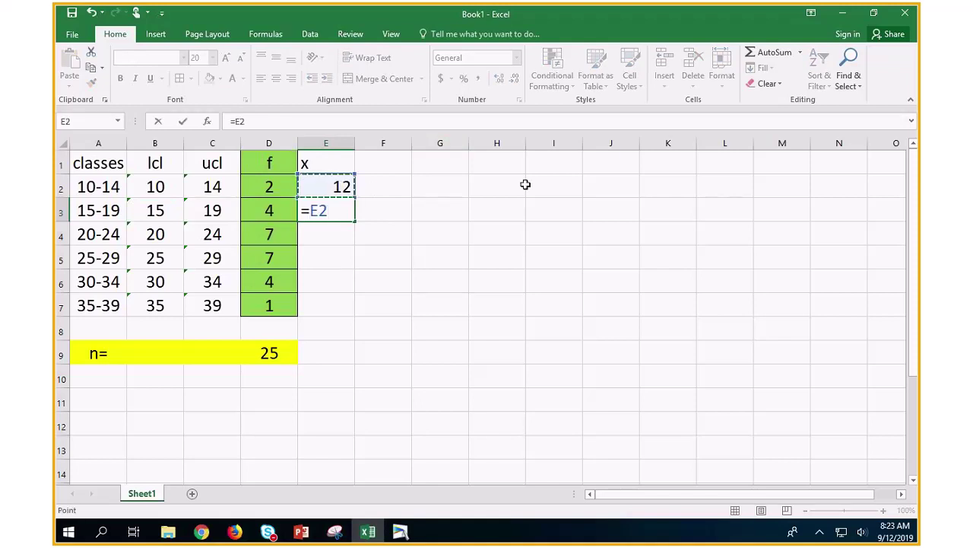
pyautogui.write('+5')
pyautogui.press('Return')
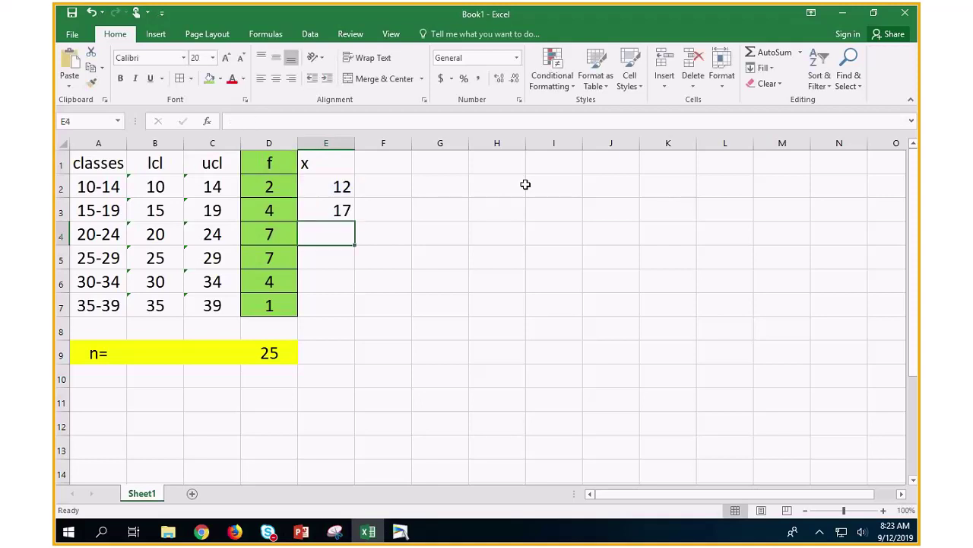
pyautogui.click(333, 212)
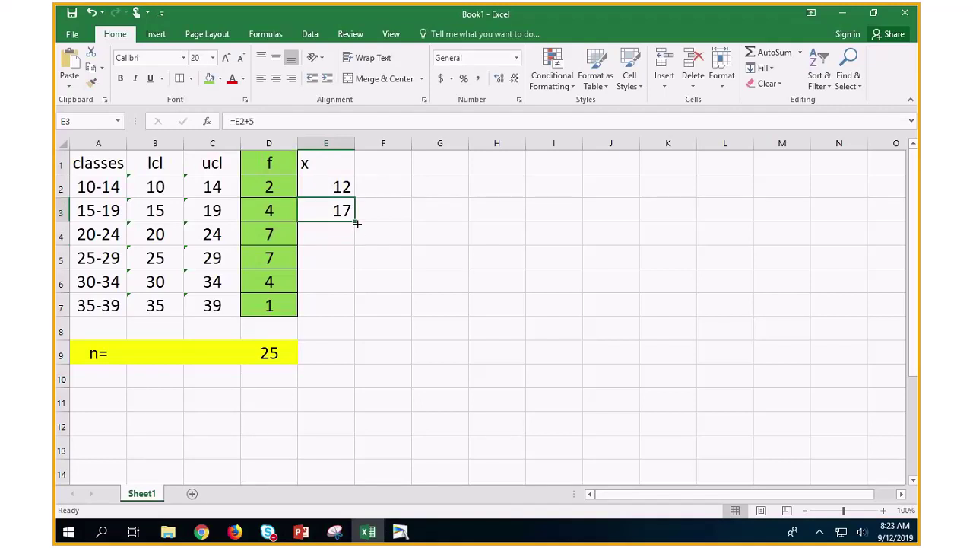
pyautogui.moveTo(357, 223); pyautogui.dragTo(351, 310)
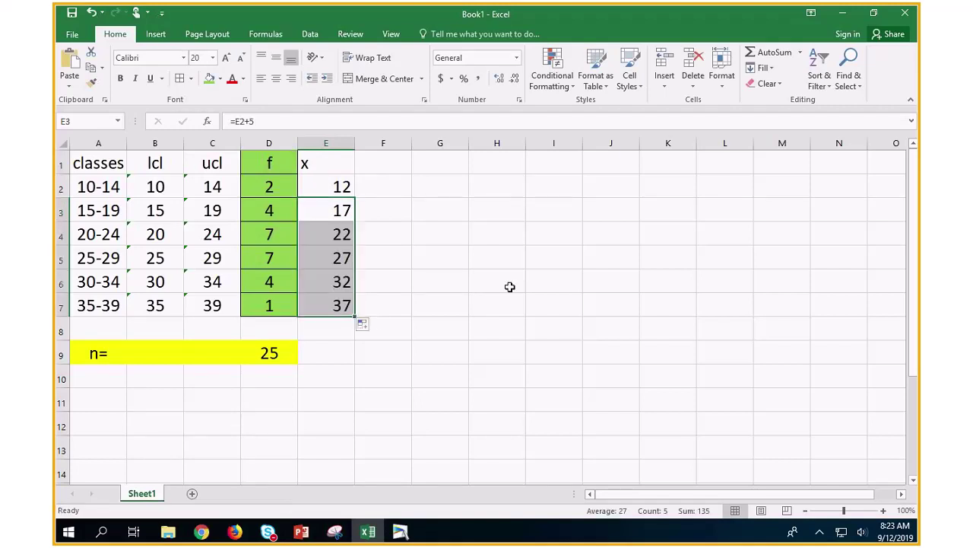
# Step: Centre the x column E1:E7 and fill it with a light pink custom colour
pyautogui.moveTo(326, 162); pyautogui.dragTo(346, 308)
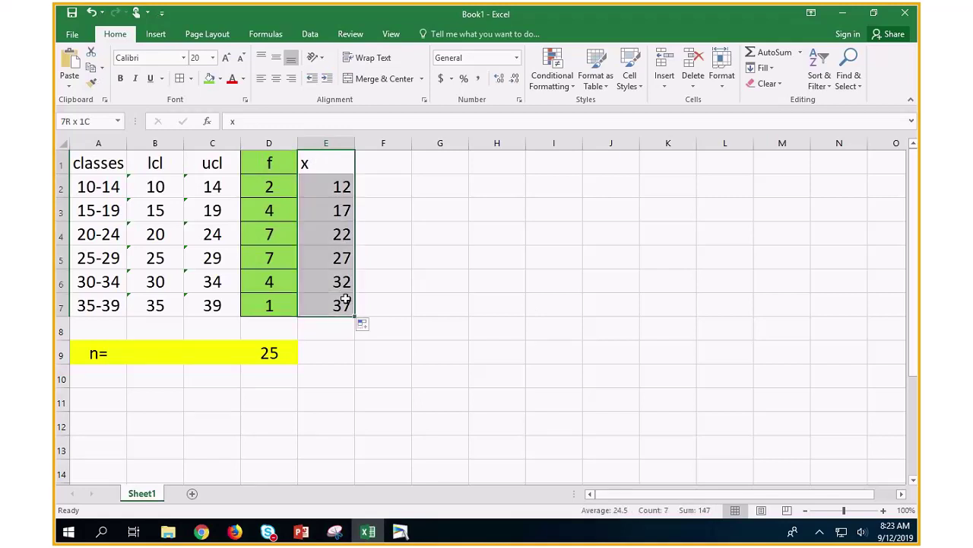
pyautogui.click(274, 84)
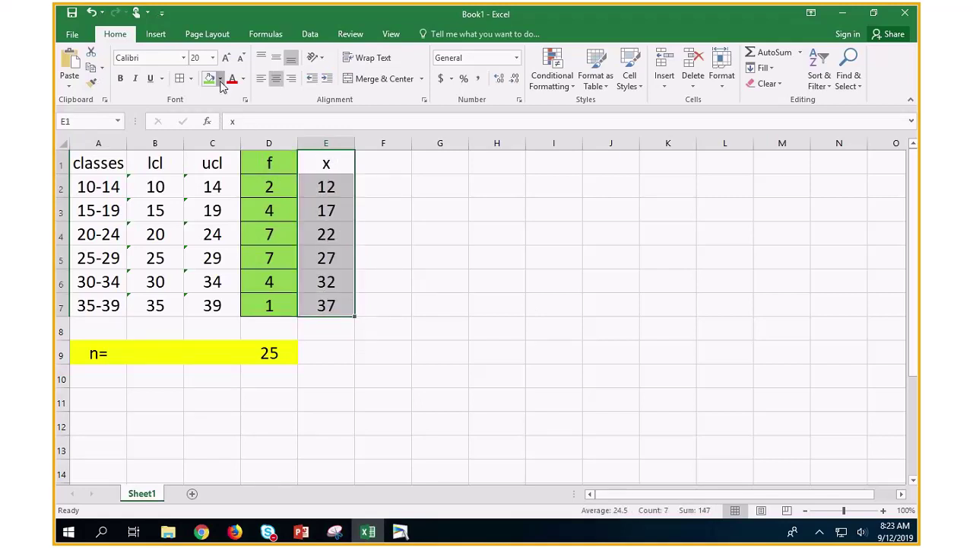
pyautogui.click(220, 78)
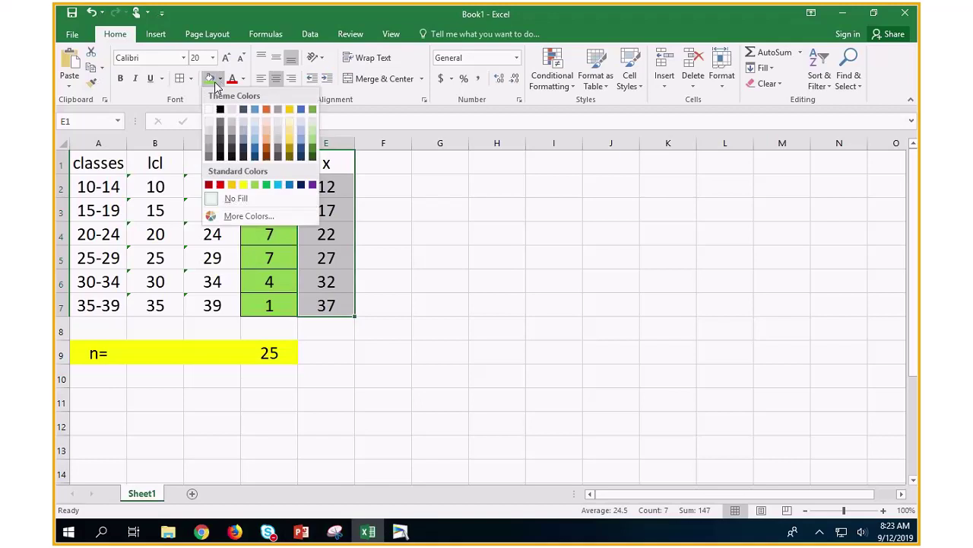
pyautogui.click(240, 219)
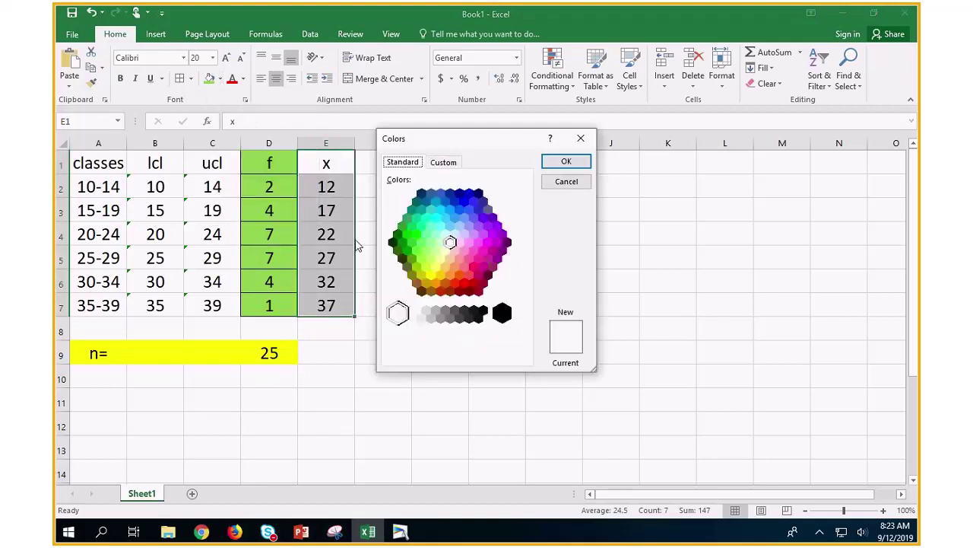
pyautogui.click(459, 242)
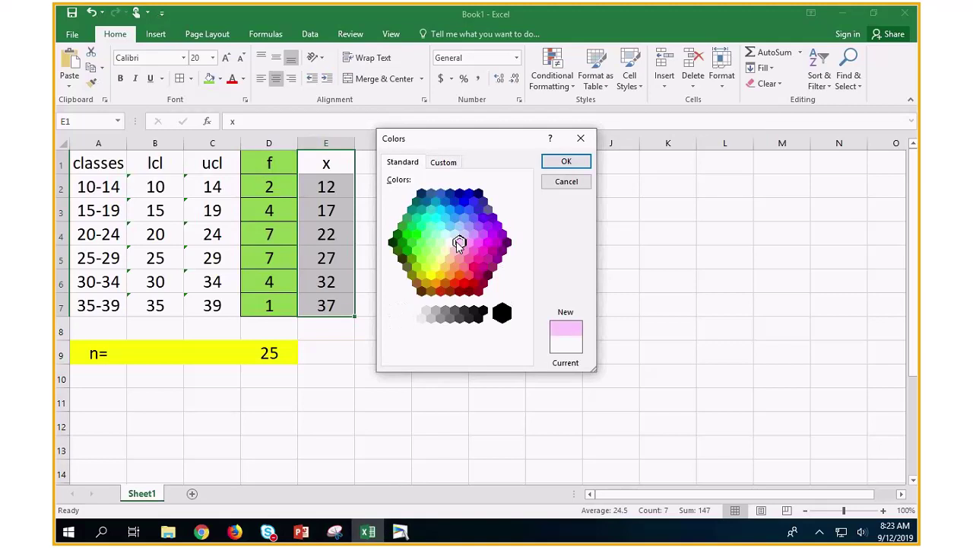
pyautogui.click(567, 162)
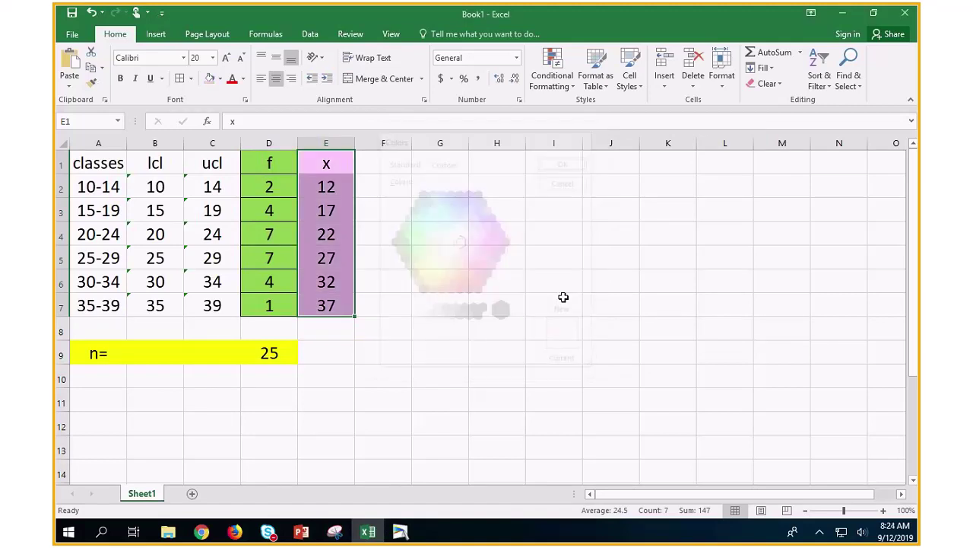
pyautogui.click(497, 372)
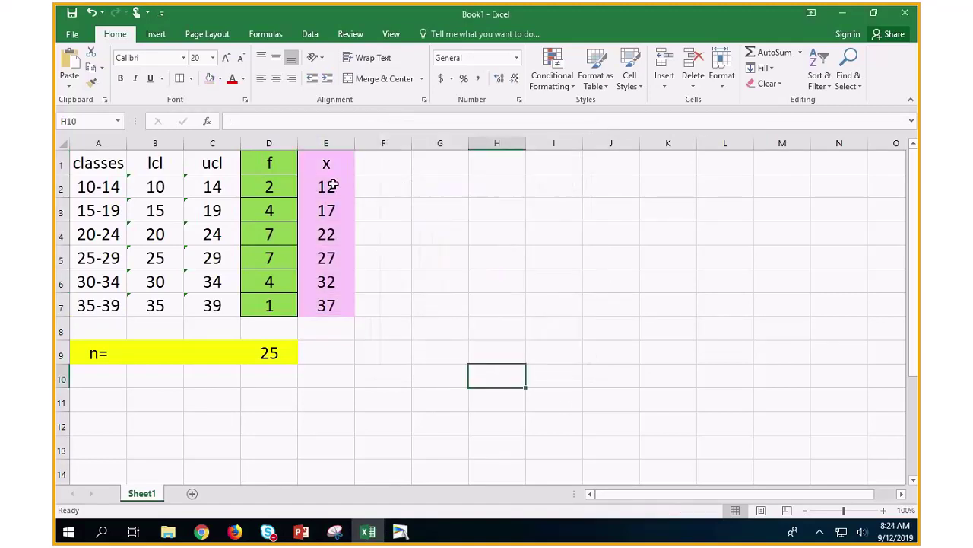
# Step: Apply borders to all cells of the x column E1:E7
pyautogui.moveTo(326, 163); pyautogui.dragTo(323, 299)
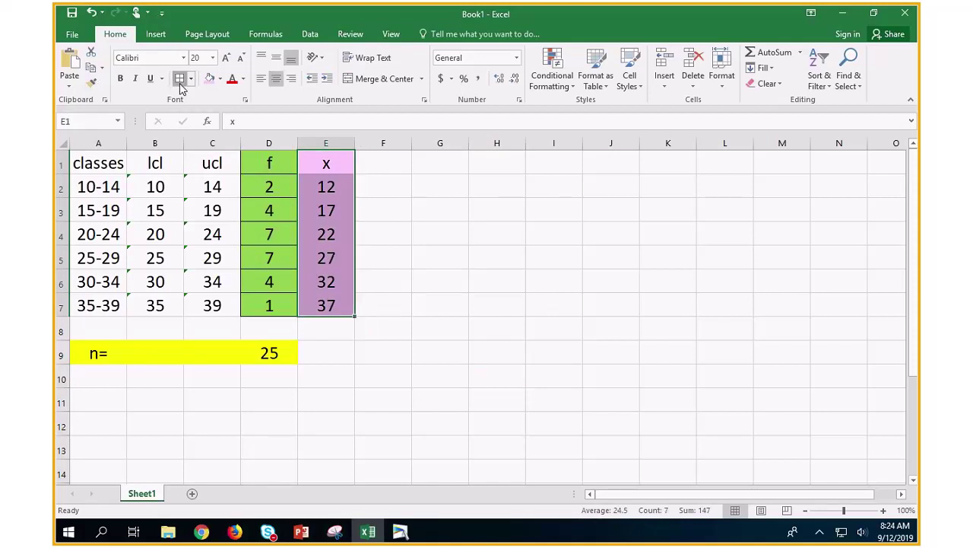
pyautogui.click(535, 332)
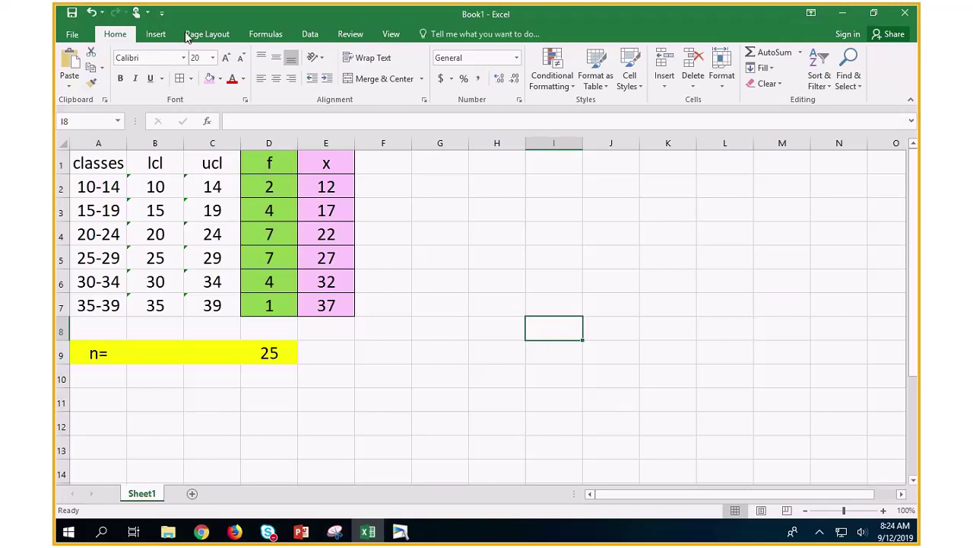
# Step: Insert the picture of the mean, variance and standard deviation formulas and place it beside the table over about J2:N7
pyautogui.click(168, 36)
pyautogui.click(204, 62)
pyautogui.doubleClick(203, 113)
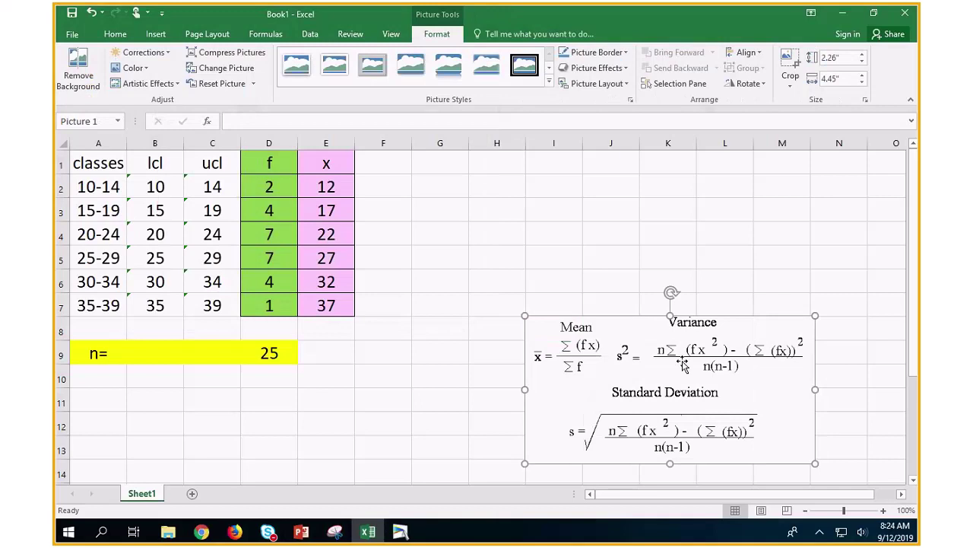
pyautogui.moveTo(656, 336); pyautogui.dragTo(727, 194)
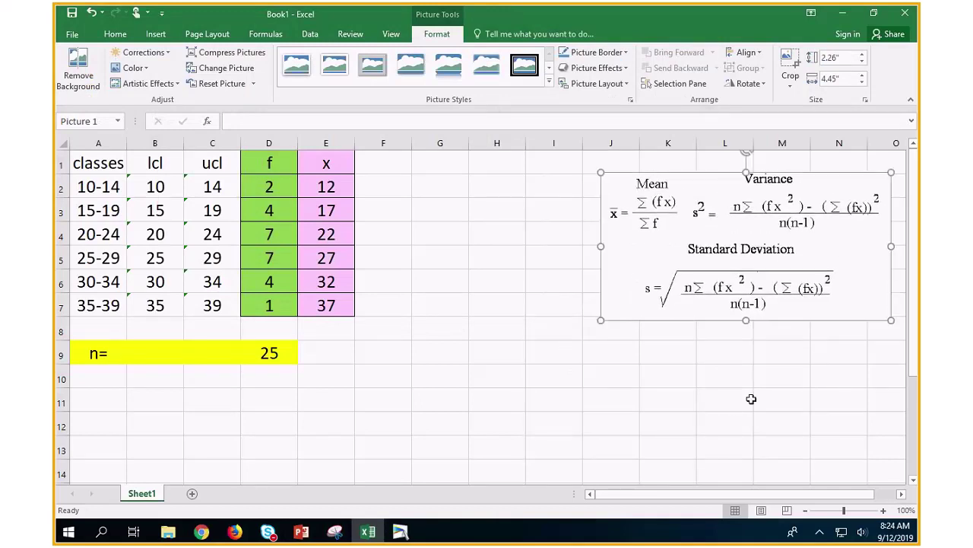
pyautogui.moveTo(743, 401); pyautogui.dragTo(769, 401)
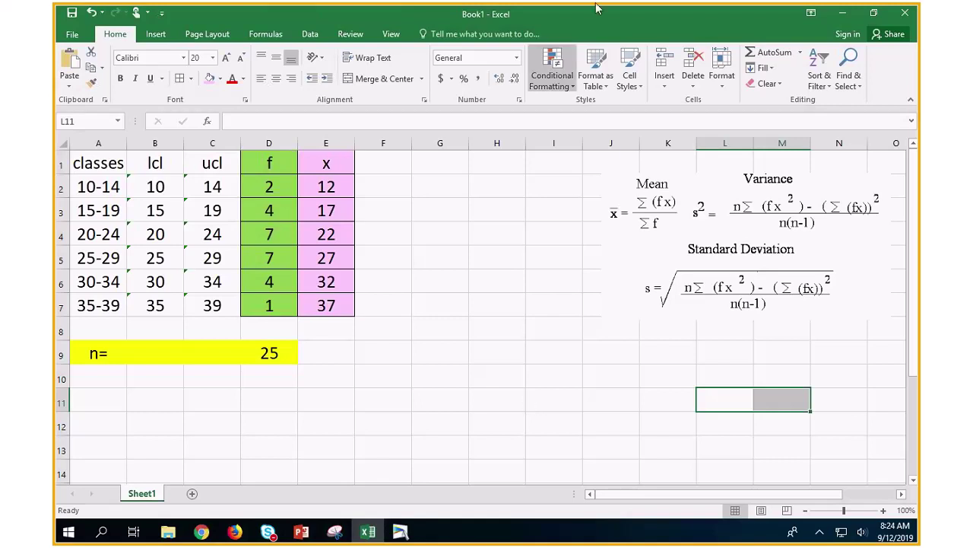
# Step: Enter the heading "f*x" in cell G1
pyautogui.moveTo(597, 8)
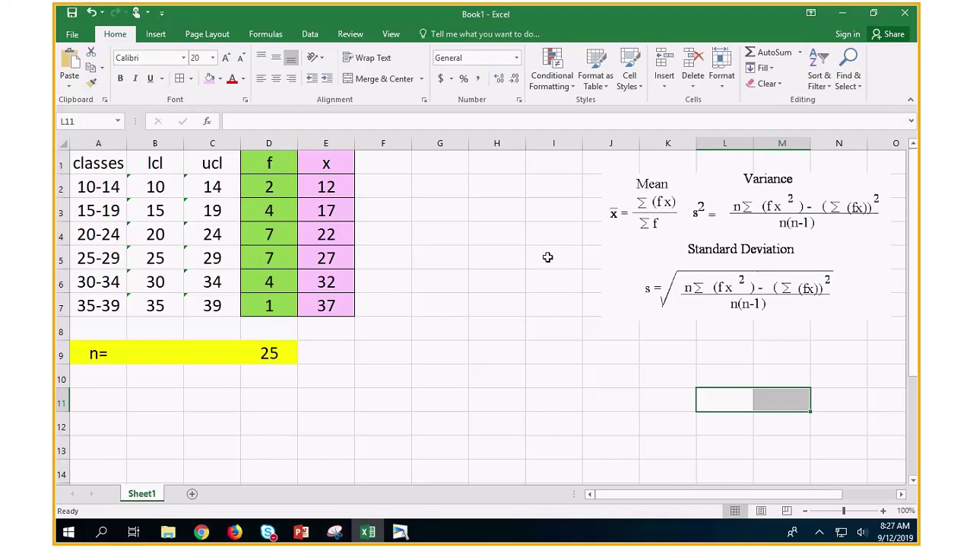
pyautogui.click(419, 164)
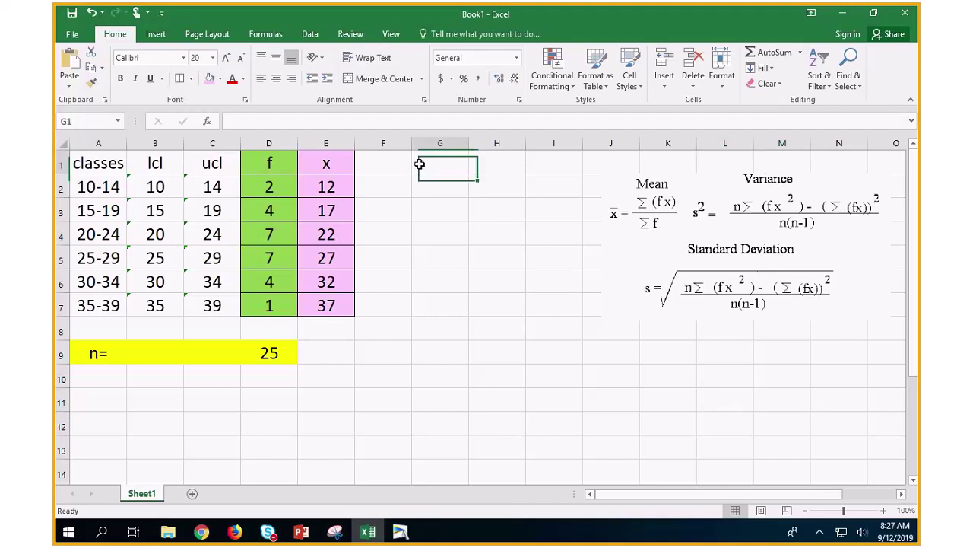
pyautogui.write('f')
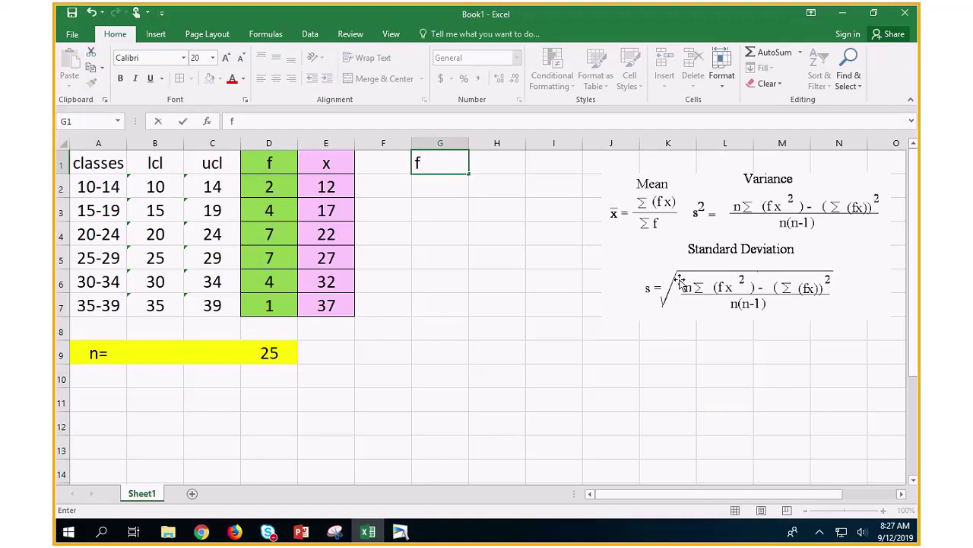
pyautogui.write('*x')
pyautogui.press('Return')
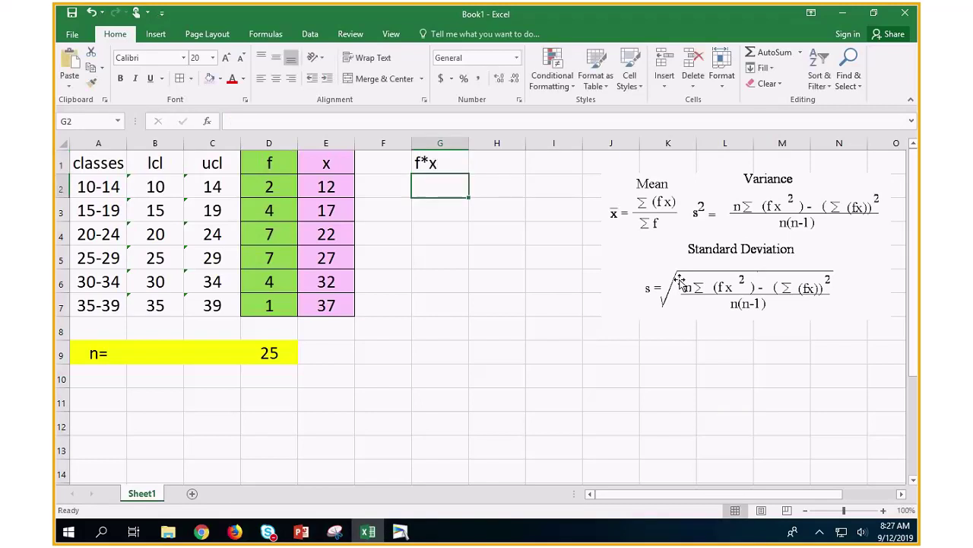
# Step: Compute the first frequency-times-midpoint product in G2 with the formula =D2*E2
pyautogui.write('=')
pyautogui.click(277, 184)
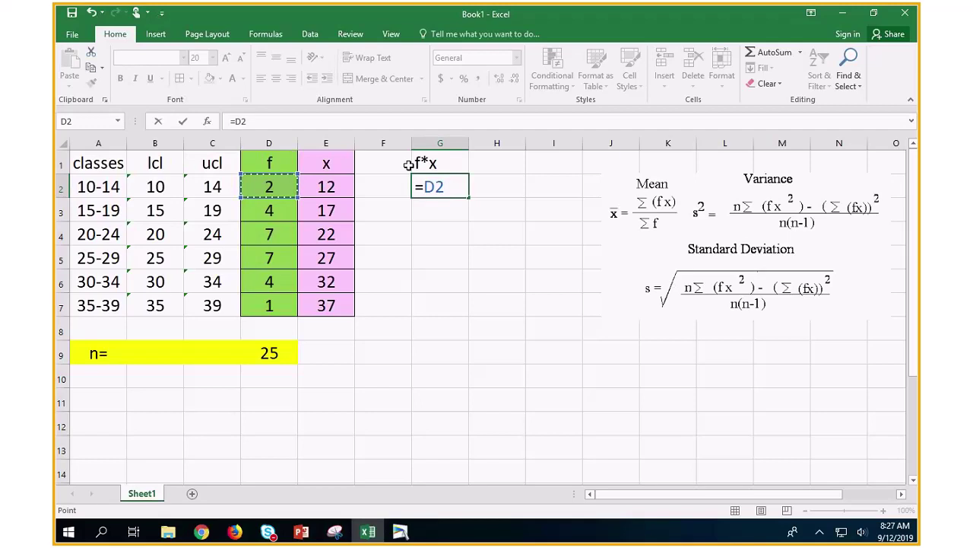
pyautogui.write('*')
pyautogui.click(322, 185)
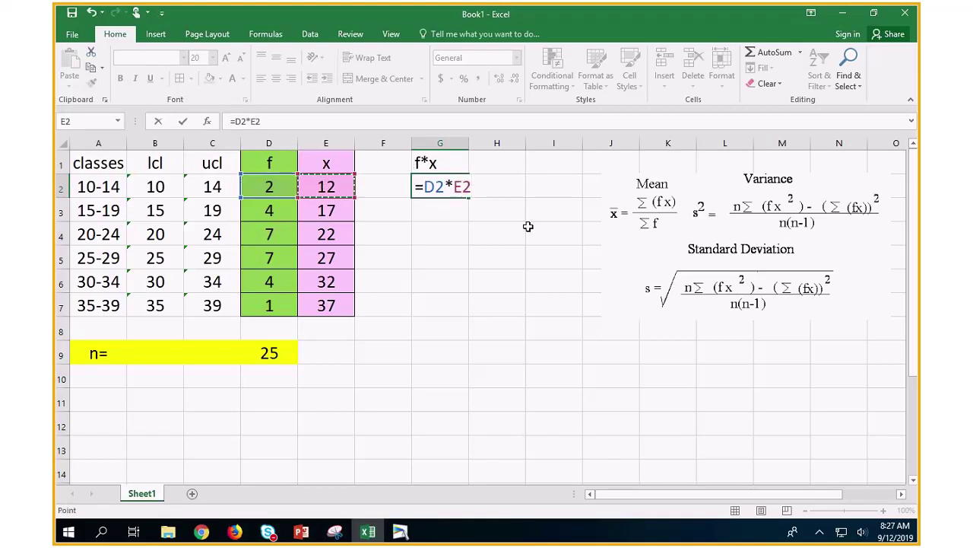
pyautogui.press('Return')
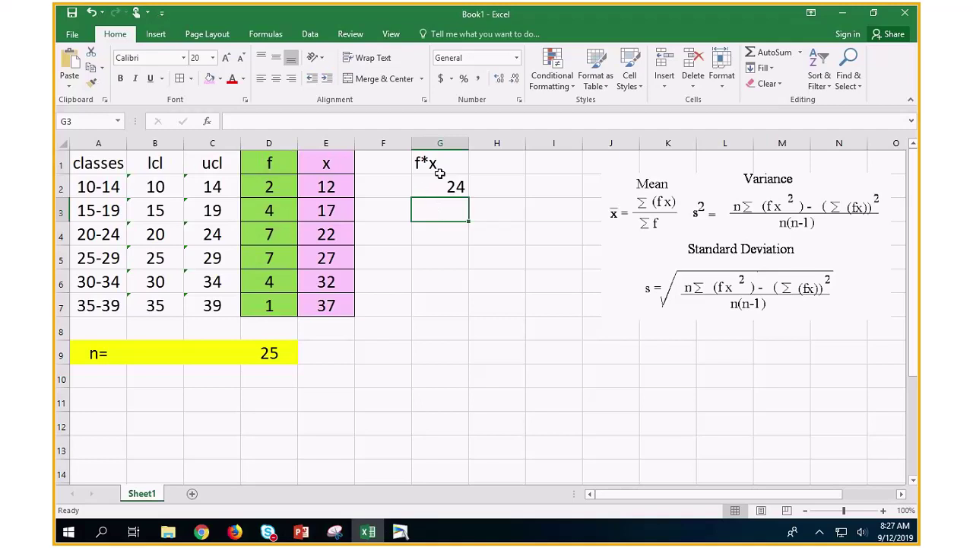
# Step: Centre the contents of the f*x column in G1:G7
pyautogui.moveTo(433, 159); pyautogui.dragTo(434, 303)
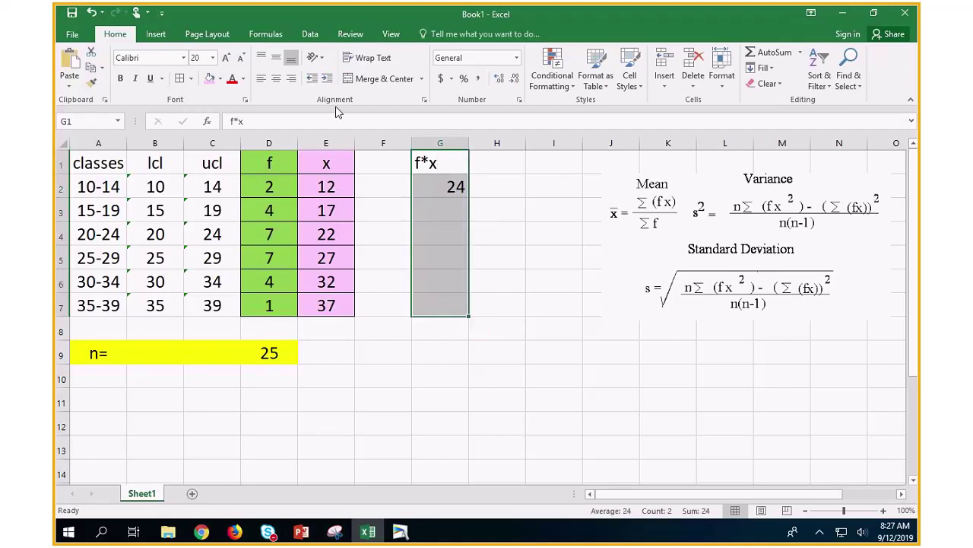
pyautogui.hotkey('ctrl', 'v')
pyautogui.press('Escape')
pyautogui.click(276, 78)
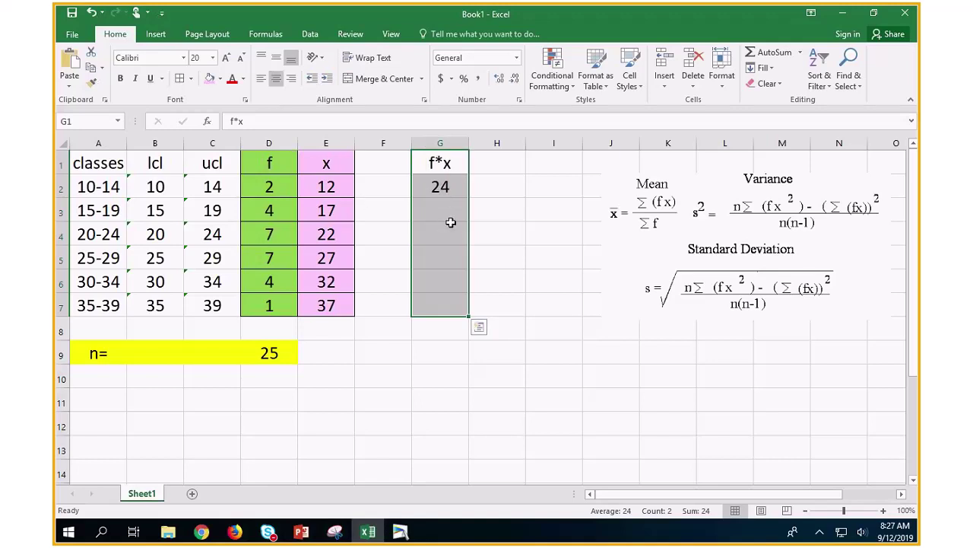
# Step: Copy the G2 product formula down through G7 and give G1:G7 the standard orange fill
pyautogui.moveTo(440, 188); pyautogui.dragTo(460, 310)
pyautogui.click(441, 185)
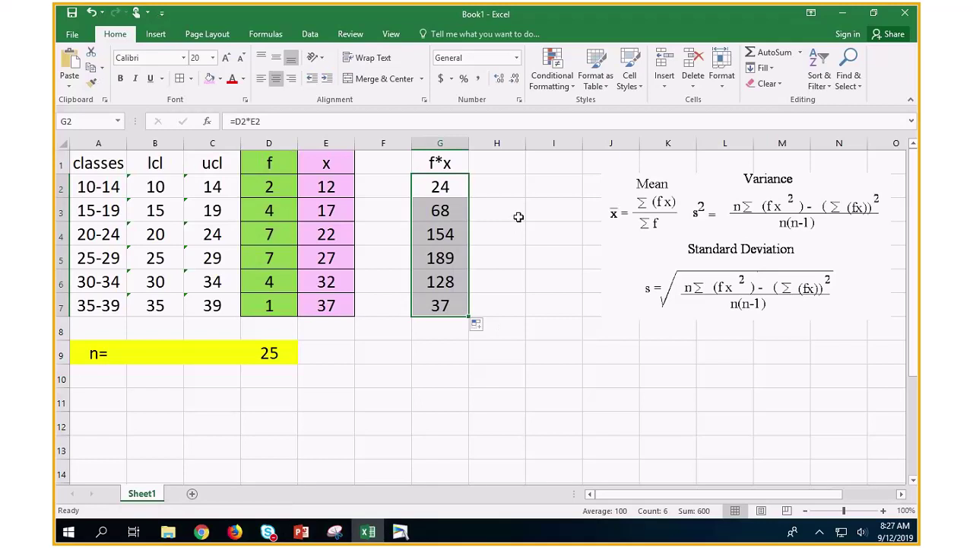
pyautogui.moveTo(443, 162); pyautogui.dragTo(451, 312)
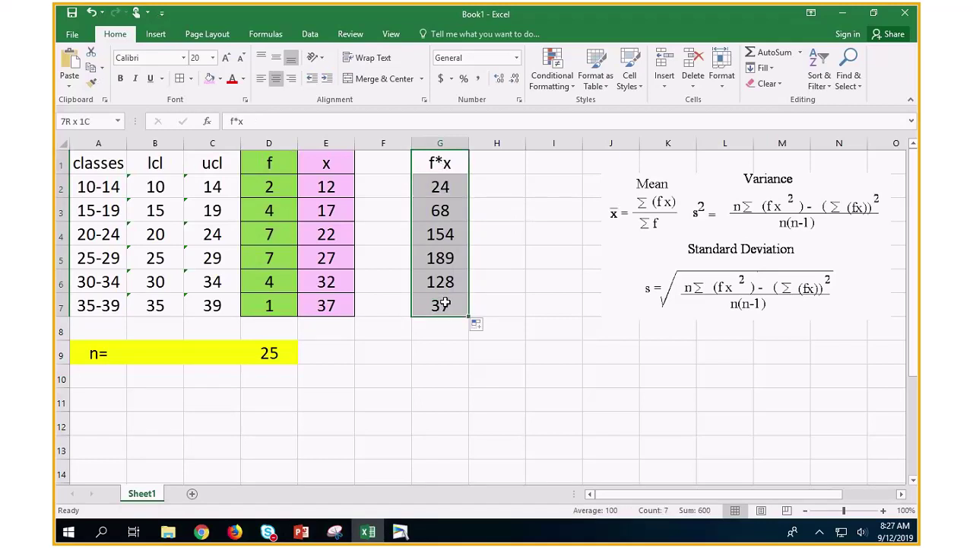
pyautogui.click(222, 79)
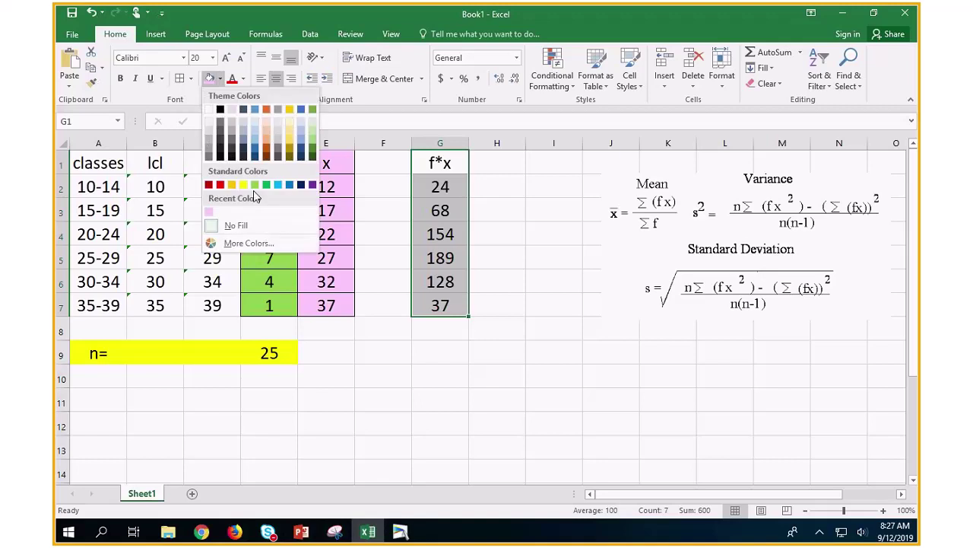
pyautogui.click(231, 185)
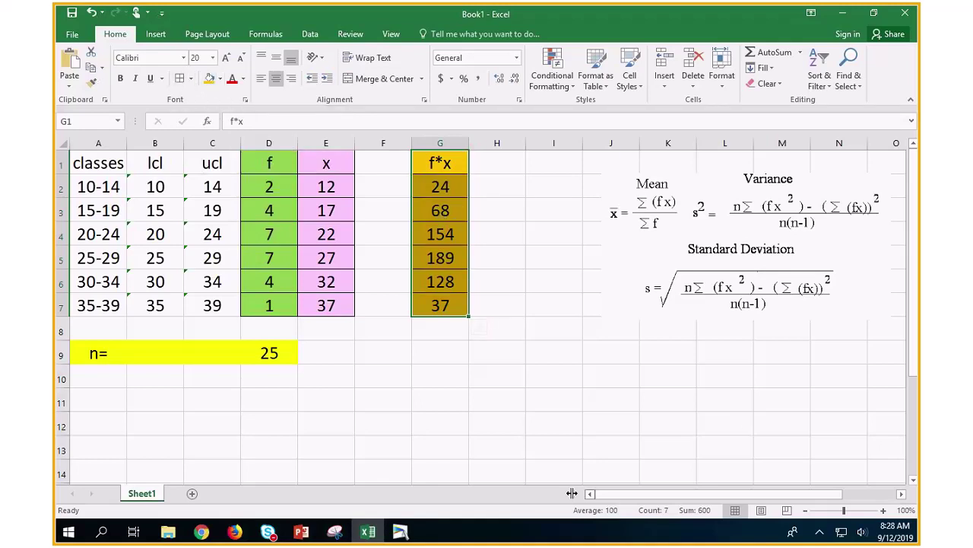
# Step: Switch to Easy Interactive Tools, annotate over the desktop by highlighting (fx) in the mean formula in orange, and return to mouse control keeping the mark
pyautogui.click(400, 530)
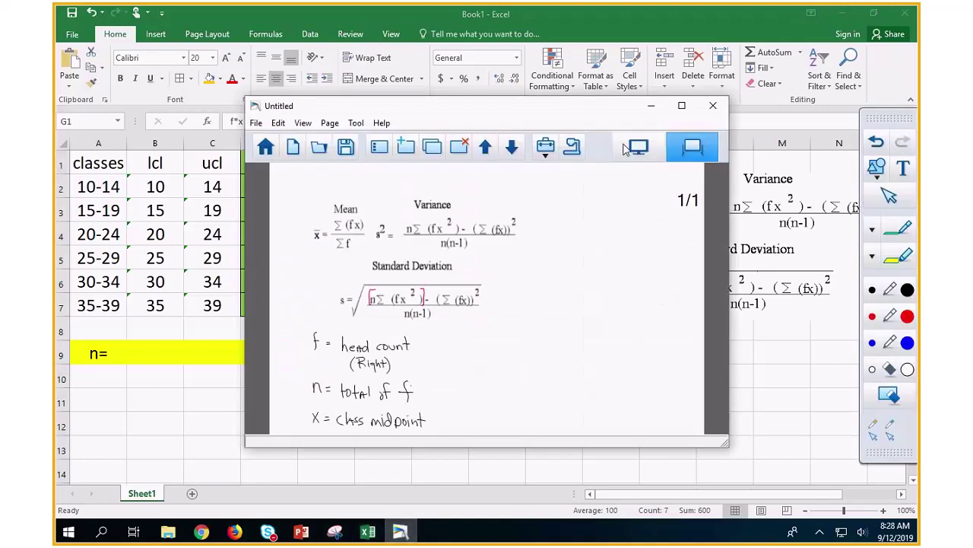
pyautogui.click(682, 108)
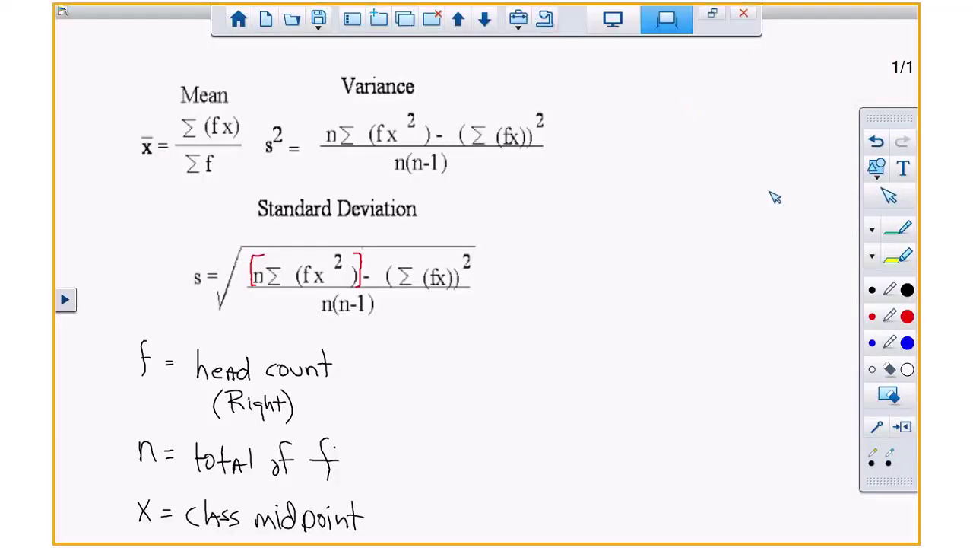
pyautogui.click(613, 18)
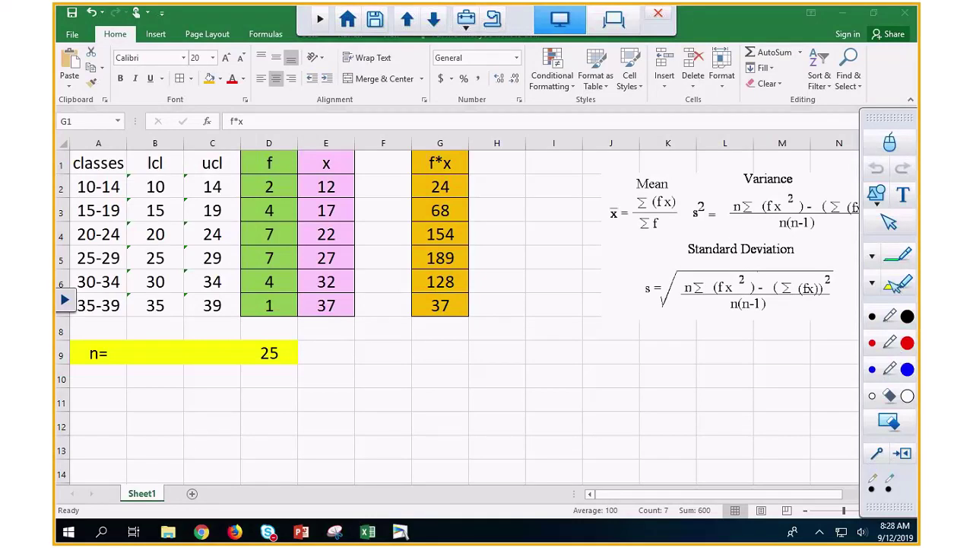
pyautogui.click(896, 284)
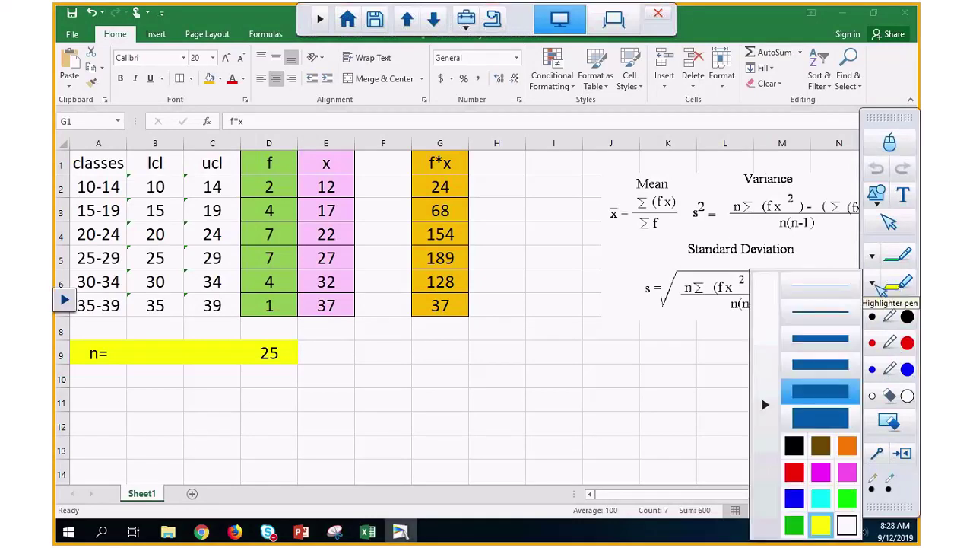
pyautogui.click(849, 447)
pyautogui.moveTo(677, 201)
pyautogui.mouseDown()
pyautogui.moveTo(648, 204)
pyautogui.moveTo(682, 203)
pyautogui.mouseUp()
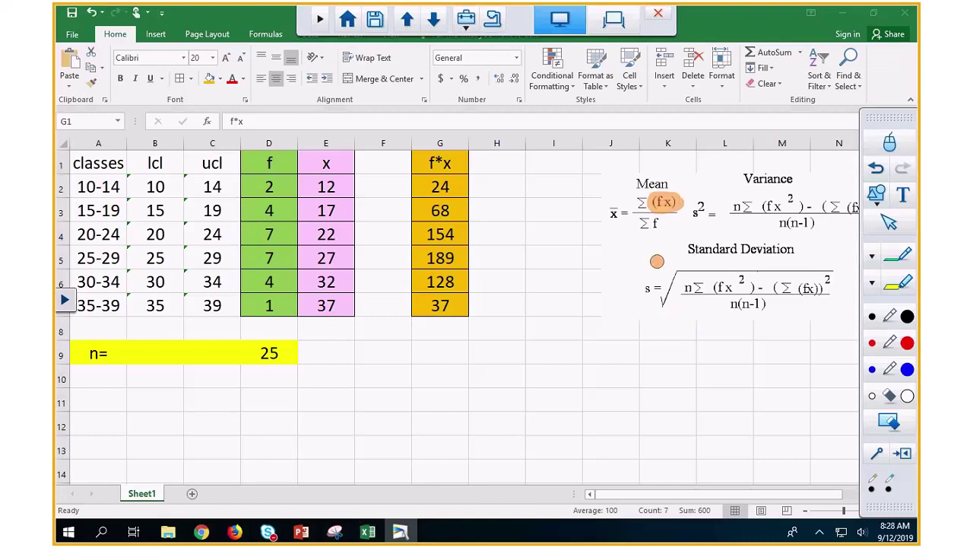
pyautogui.click(888, 145)
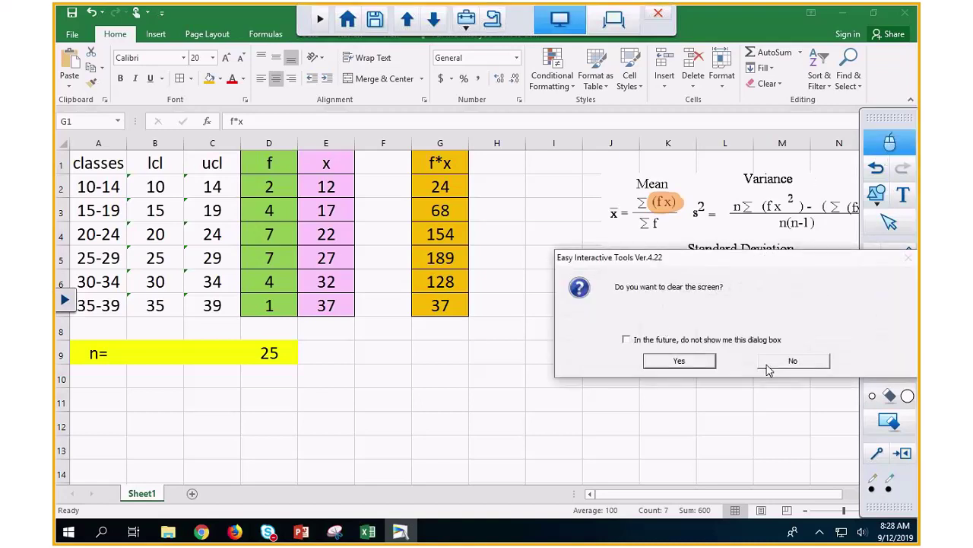
pyautogui.click(768, 366)
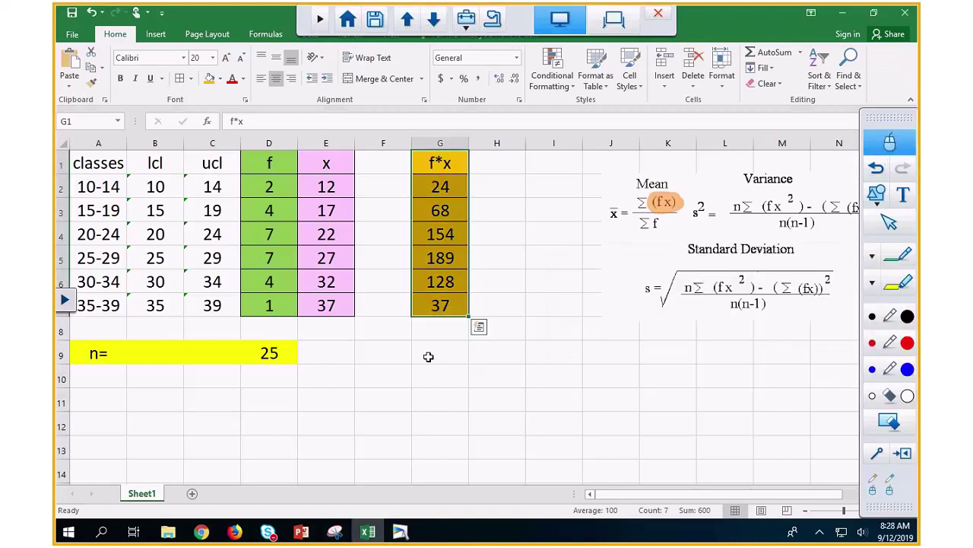
# Step: Total the f*x column in G9 with the formula =SUM(G2:G8)
pyautogui.click(432, 353)
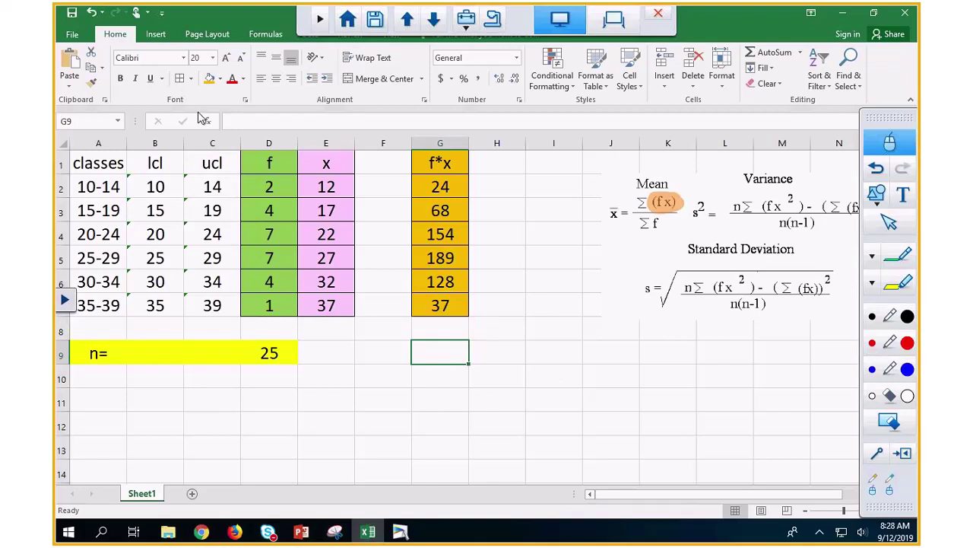
pyautogui.click(771, 52)
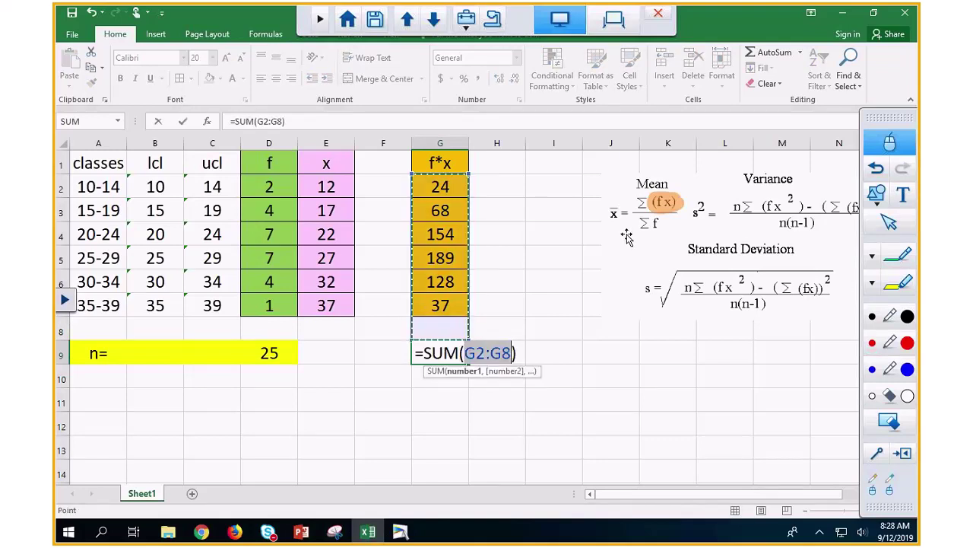
pyautogui.press('Return')
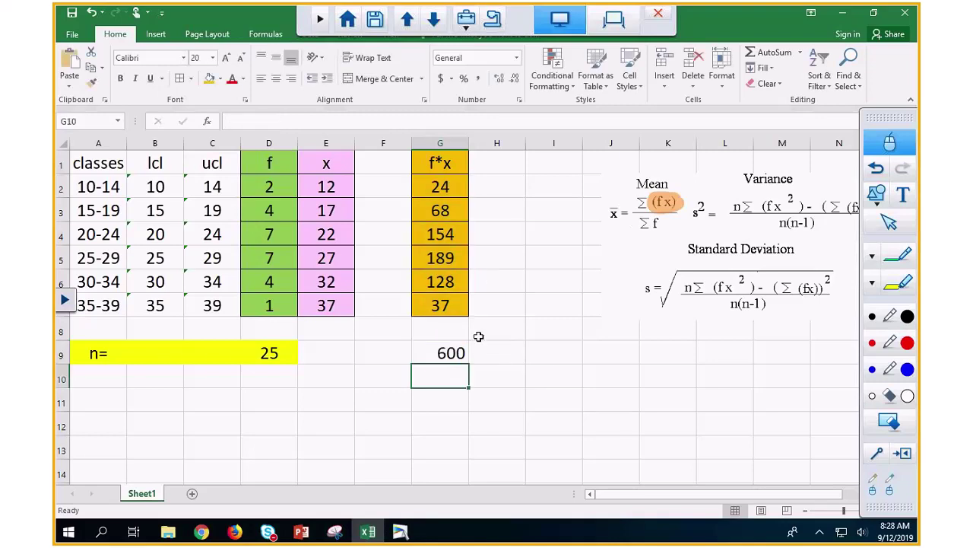
pyautogui.click(448, 353)
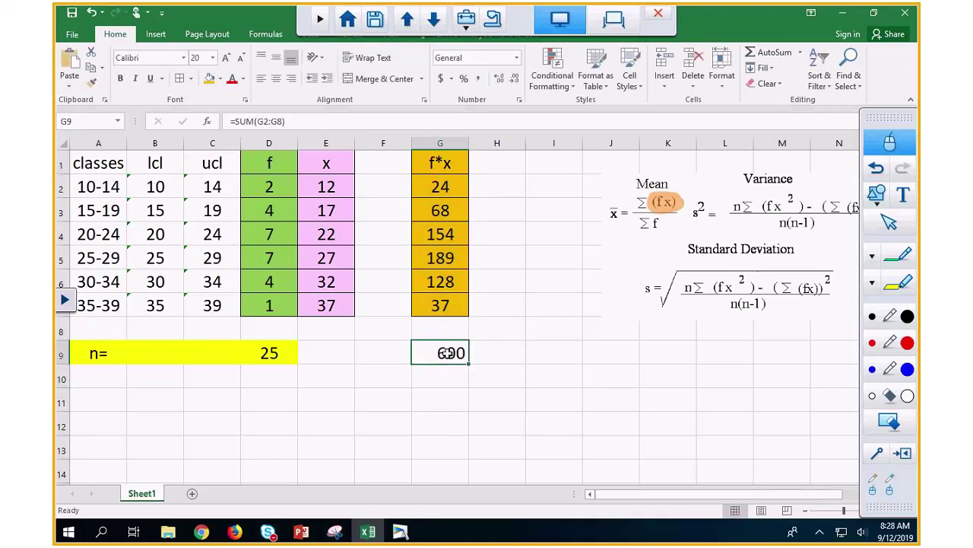
# Step: Highlight the summation sign before (fx) in the mean formula in cyan, keep the annotations, and suppress the clear-screen question in future
pyautogui.click(900, 286)
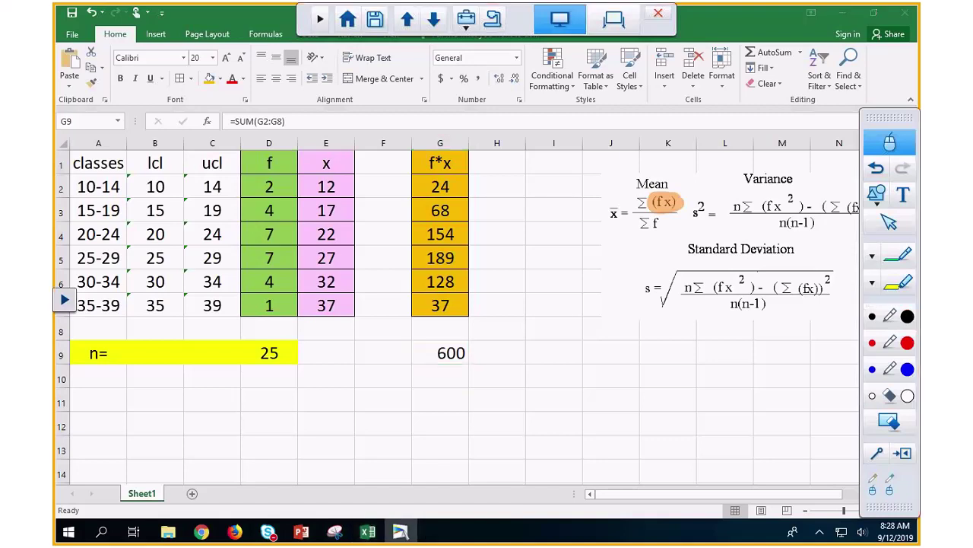
pyautogui.click(873, 282)
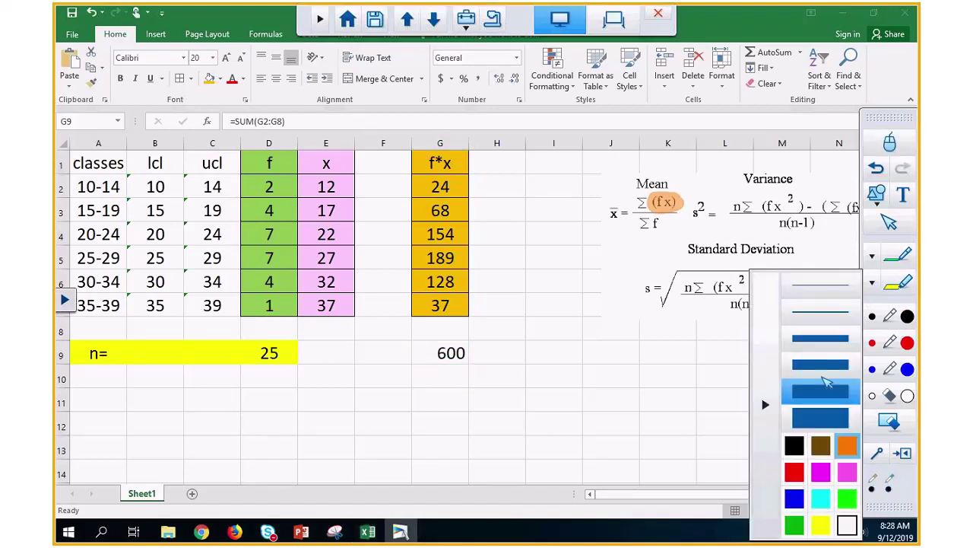
pyautogui.click(820, 498)
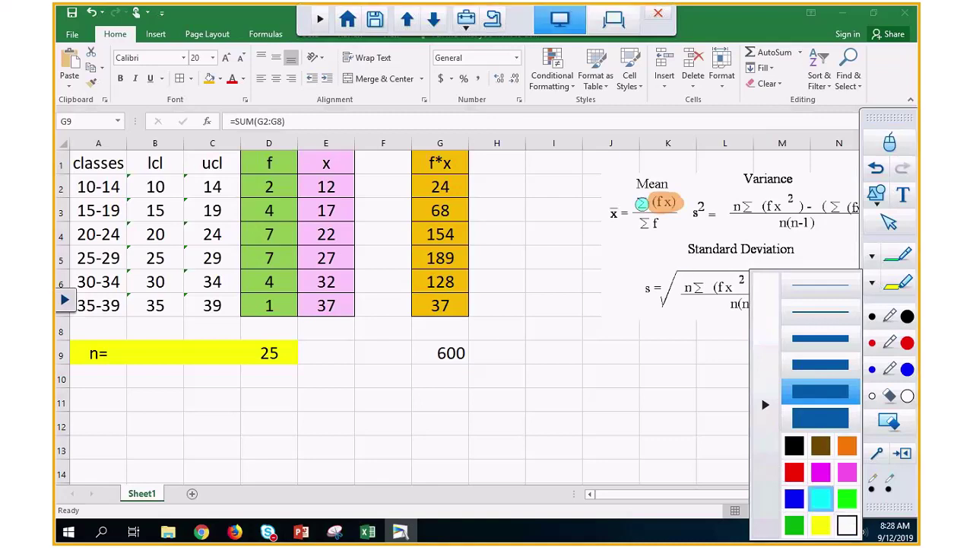
pyautogui.moveTo(642, 195); pyautogui.dragTo(643, 213)
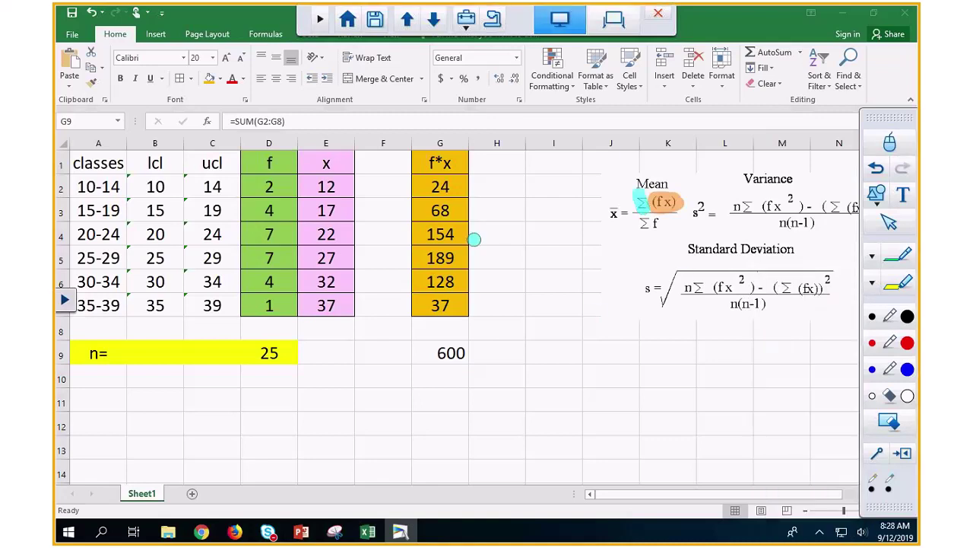
pyautogui.click(890, 142)
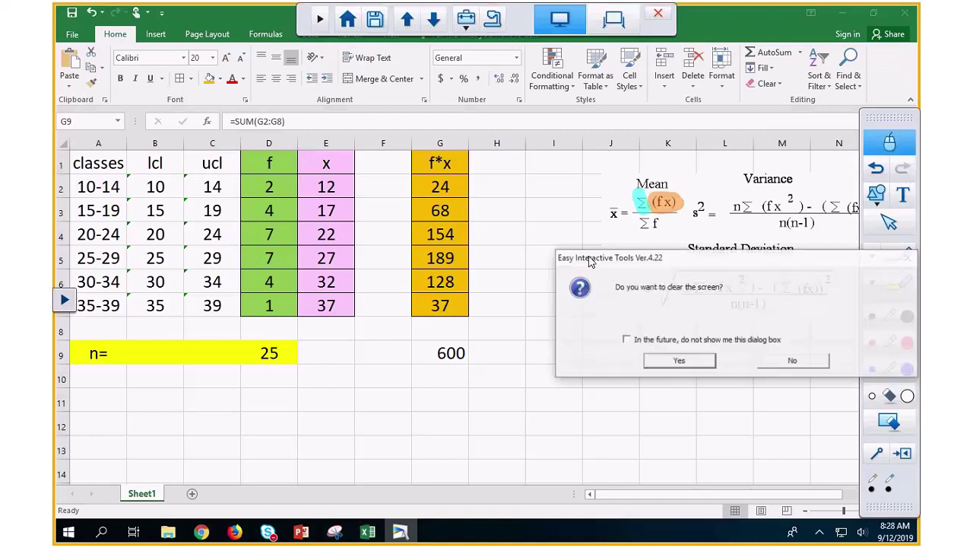
pyautogui.click(652, 340)
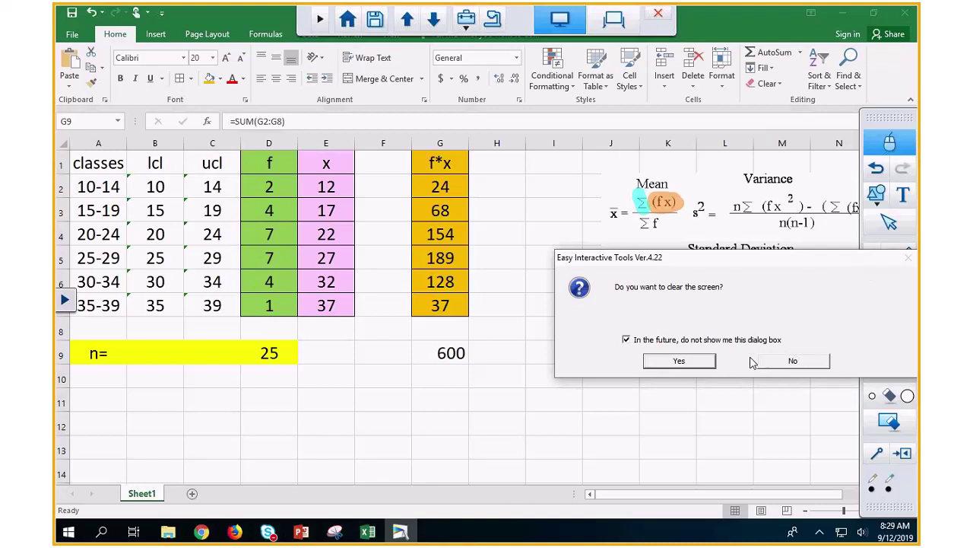
pyautogui.click(790, 361)
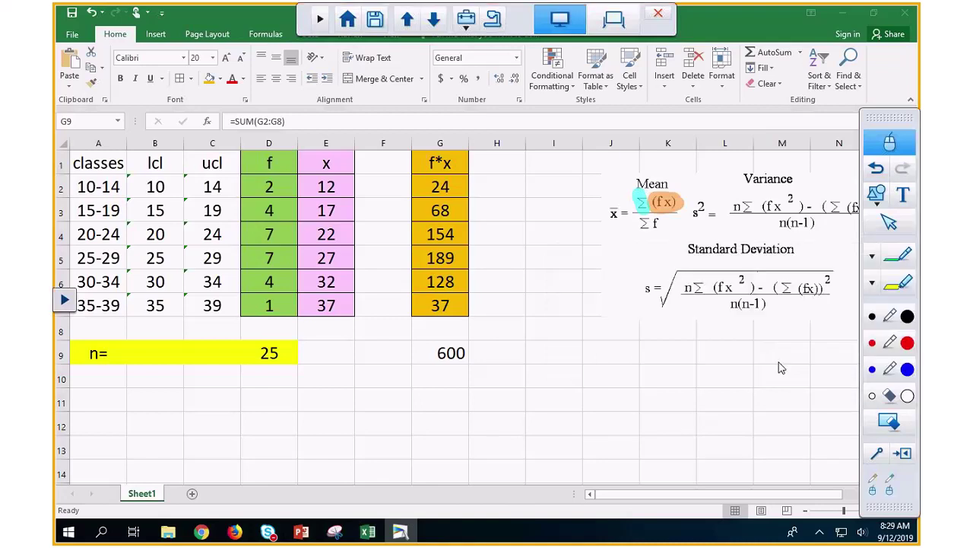
# Step: Fill the f*x total cell G9 with the standard light blue
pyautogui.click(451, 352)
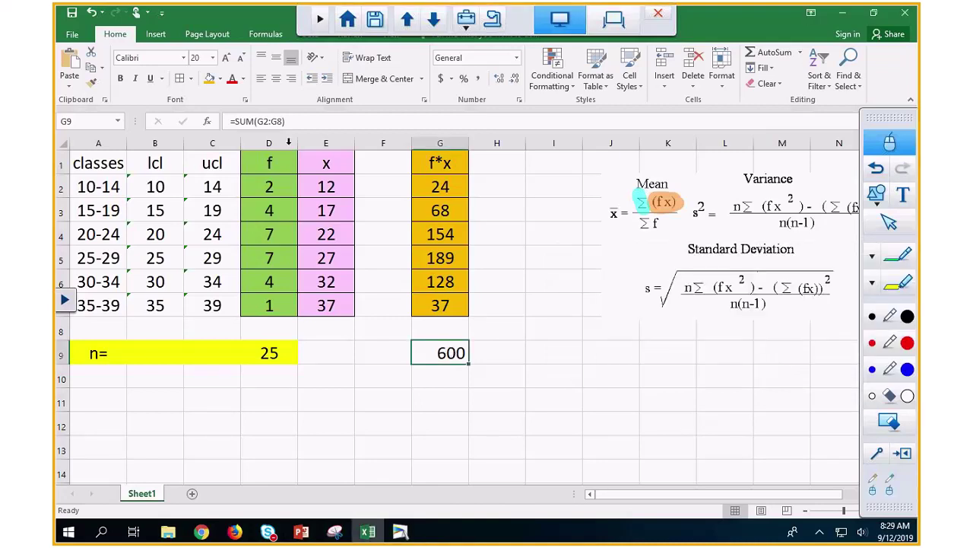
pyautogui.click(220, 79)
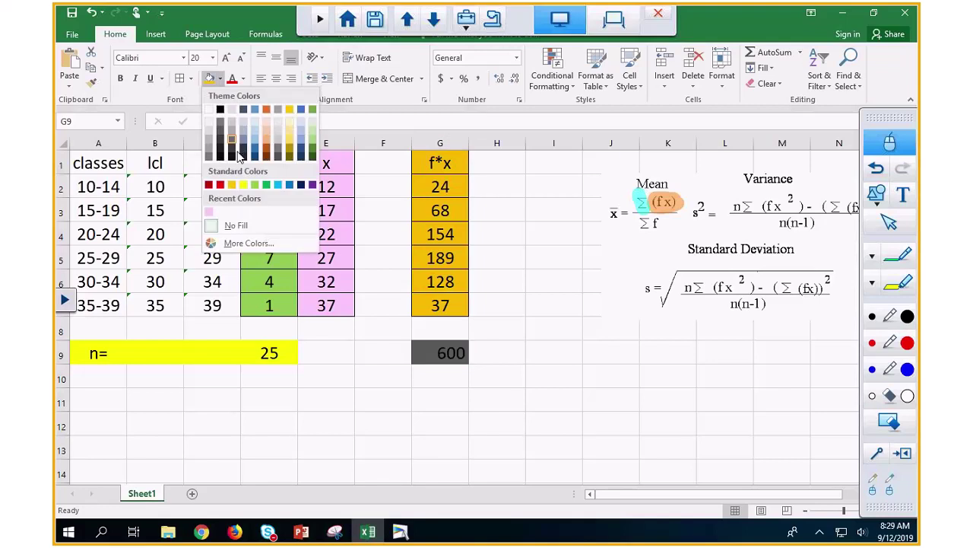
pyautogui.click(277, 185)
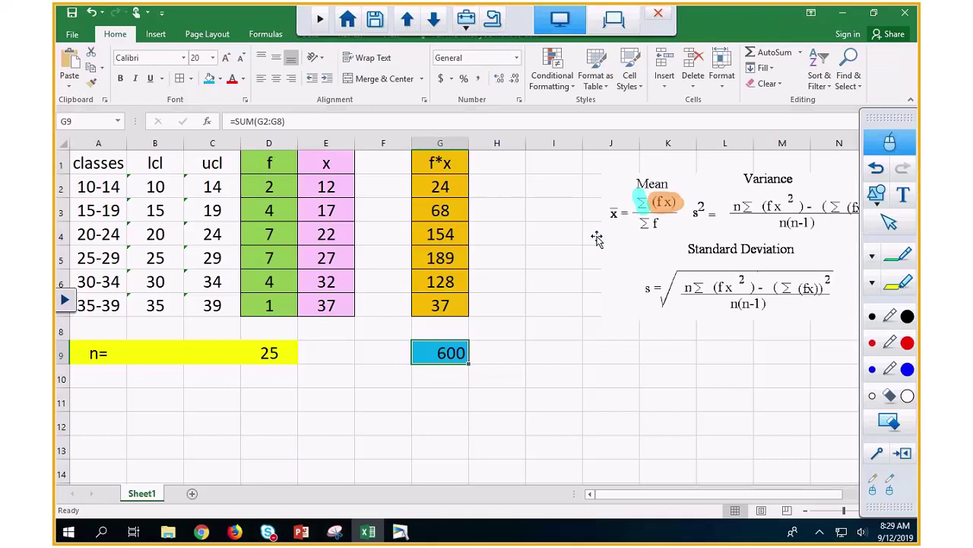
# Step: Label A11 "mean=" and compute the mean in B11 with the formula =G9/D9
pyautogui.click(120, 403)
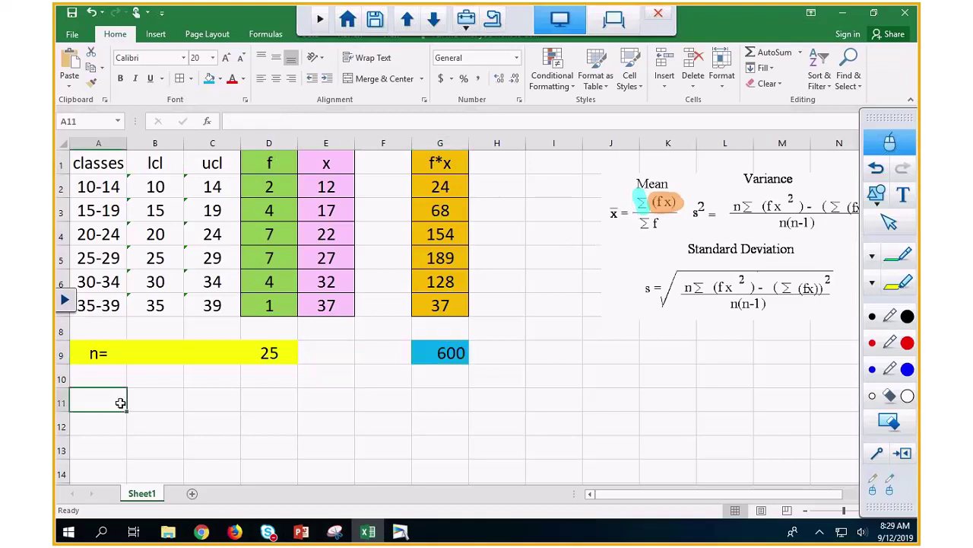
pyautogui.write('me')
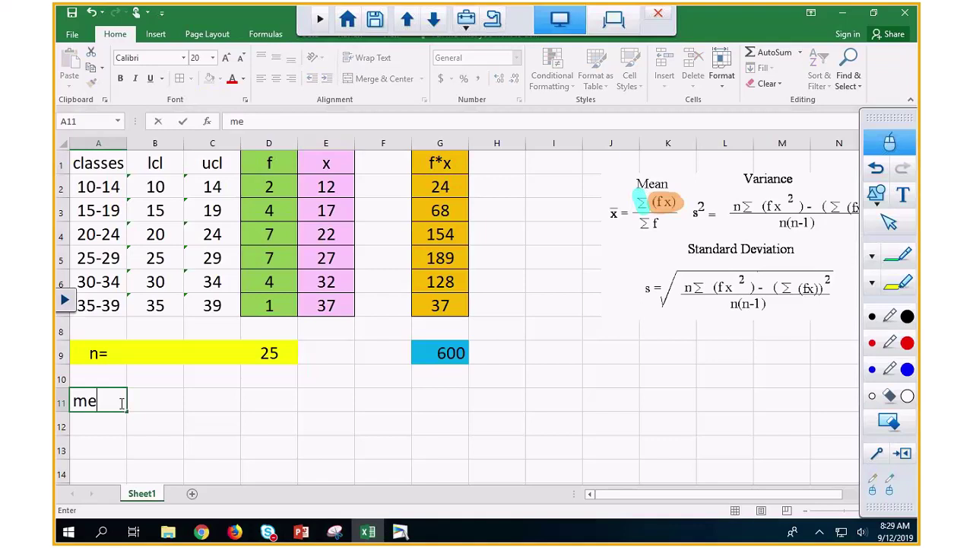
pyautogui.write('an=')
pyautogui.press('Tab')
pyautogui.write('=')
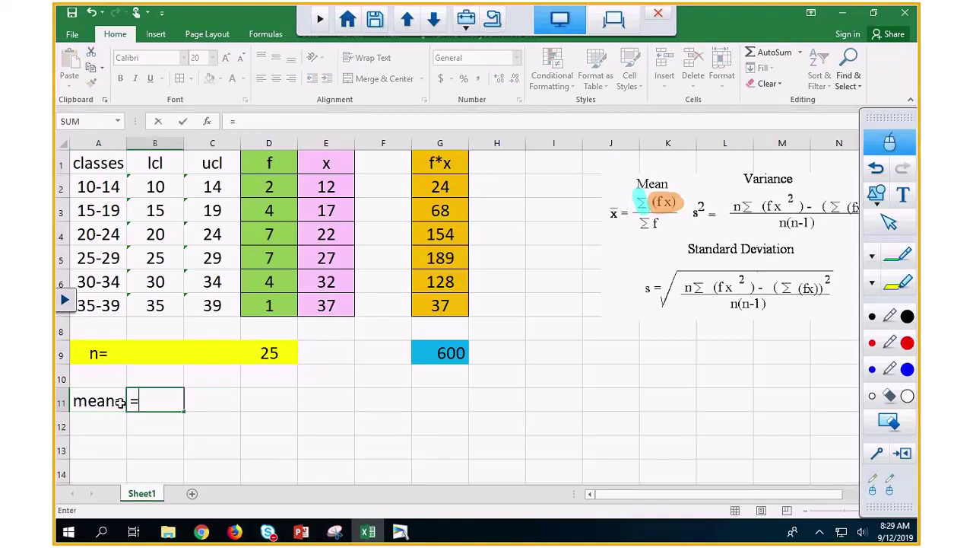
pyautogui.click(441, 356)
pyautogui.write('/')
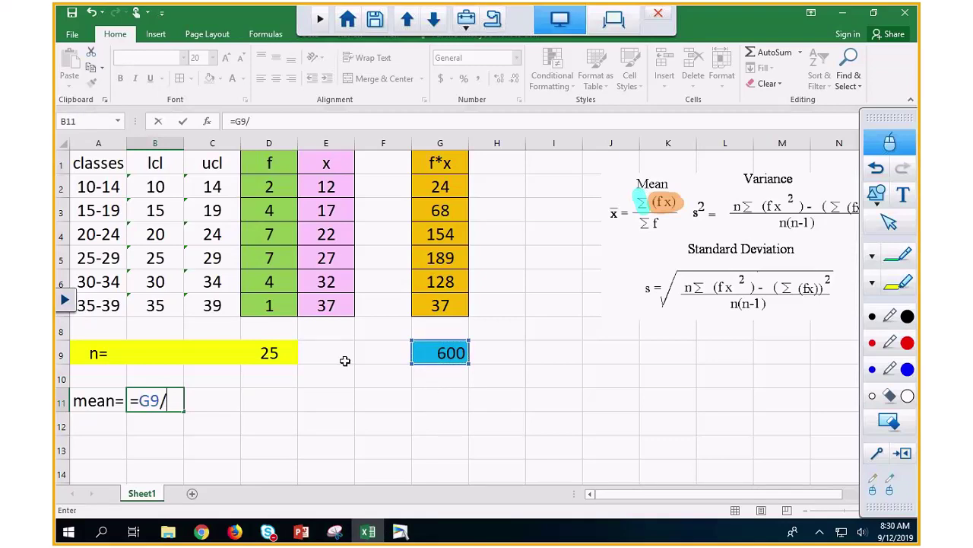
pyautogui.click(269, 353)
pyautogui.press('Return')
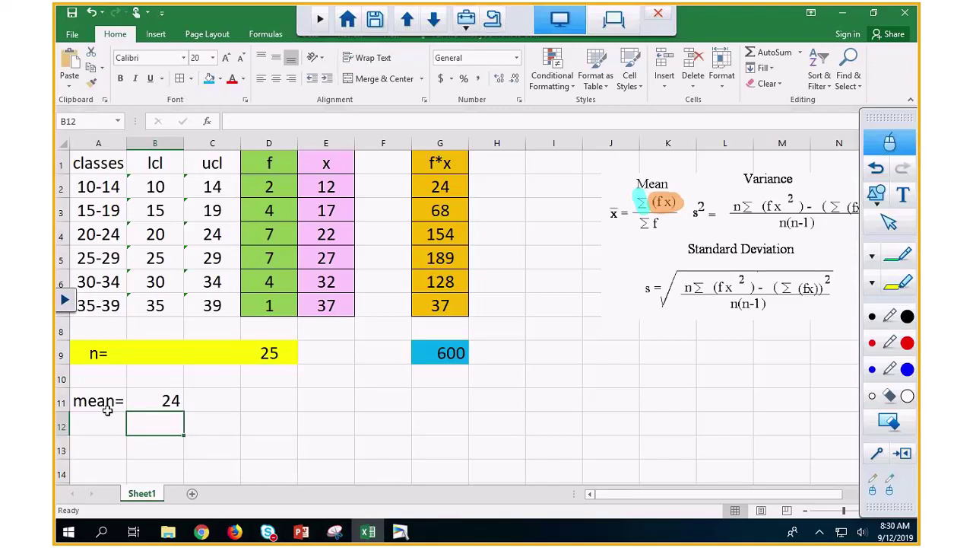
# Step: Fill the mean label and value in A11:B11 with a light green from the extended colour palette
pyautogui.moveTo(108, 409); pyautogui.dragTo(141, 397)
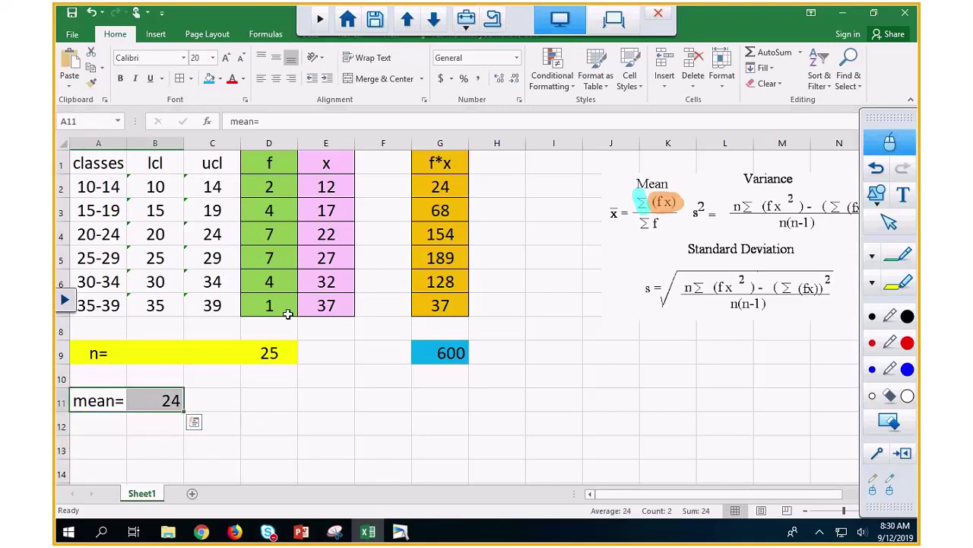
pyautogui.click(220, 79)
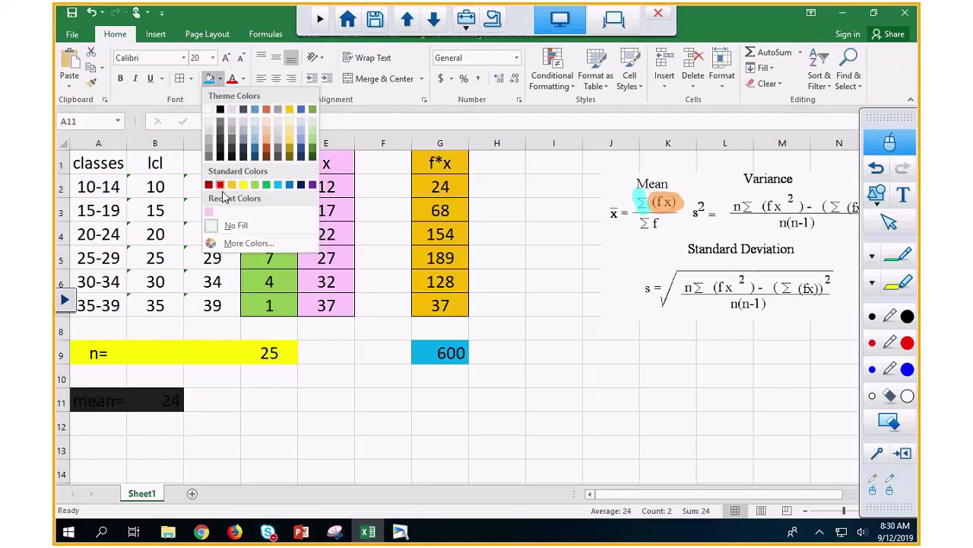
pyautogui.click(243, 243)
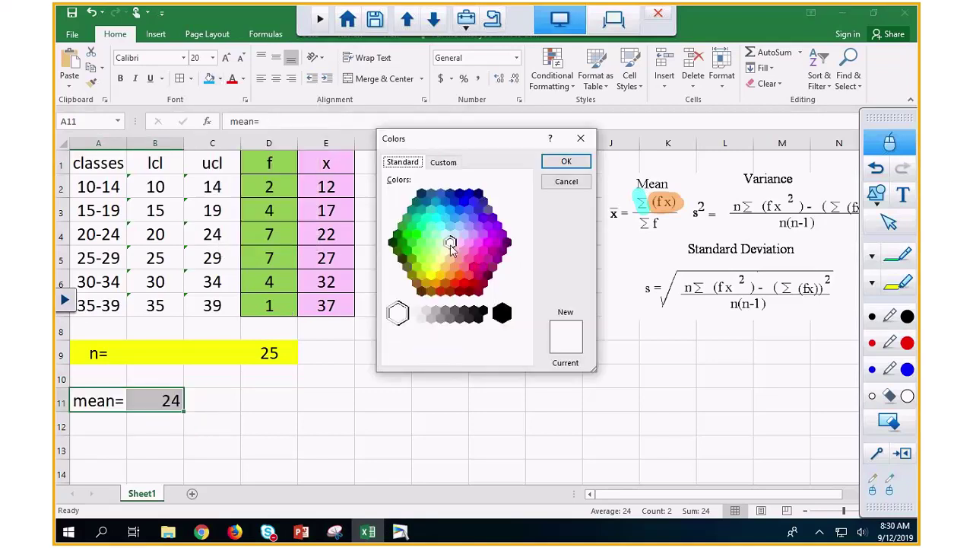
pyautogui.click(432, 243)
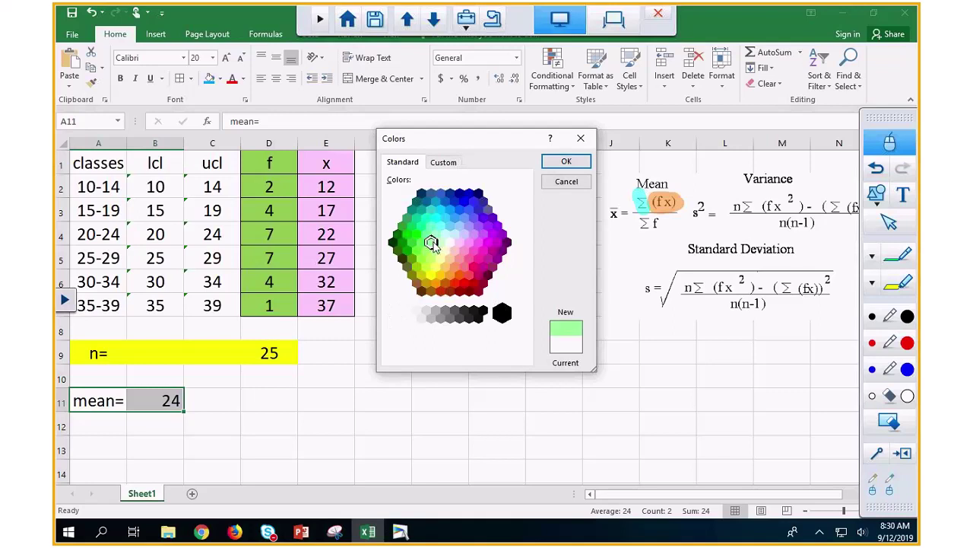
pyautogui.click(565, 162)
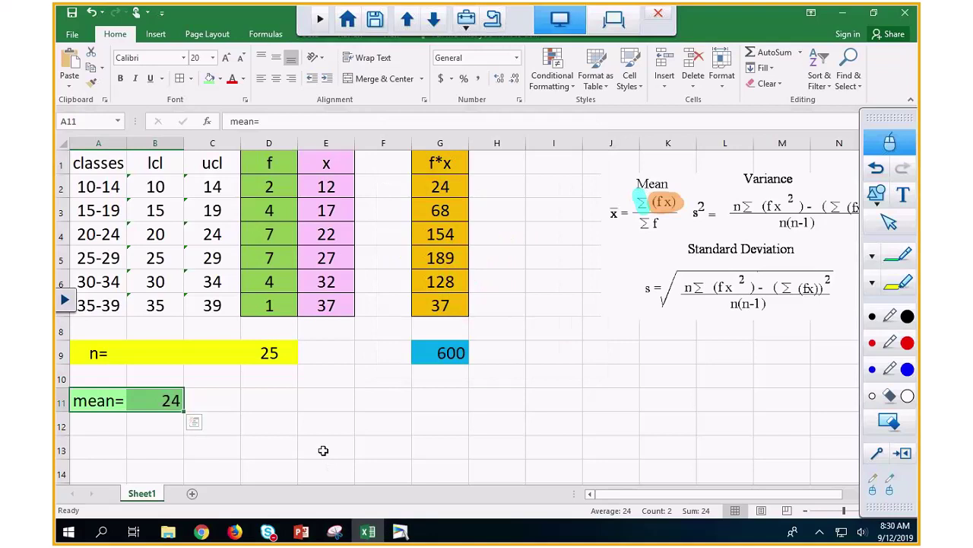
# Step: Add thick outside borders around the mean label and value in A11:B11
pyautogui.click(190, 78)
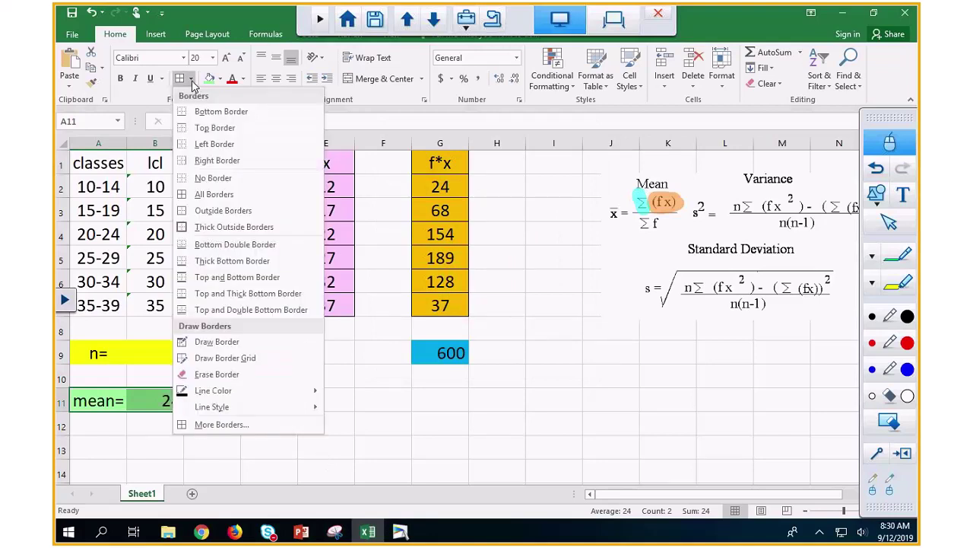
pyautogui.click(224, 231)
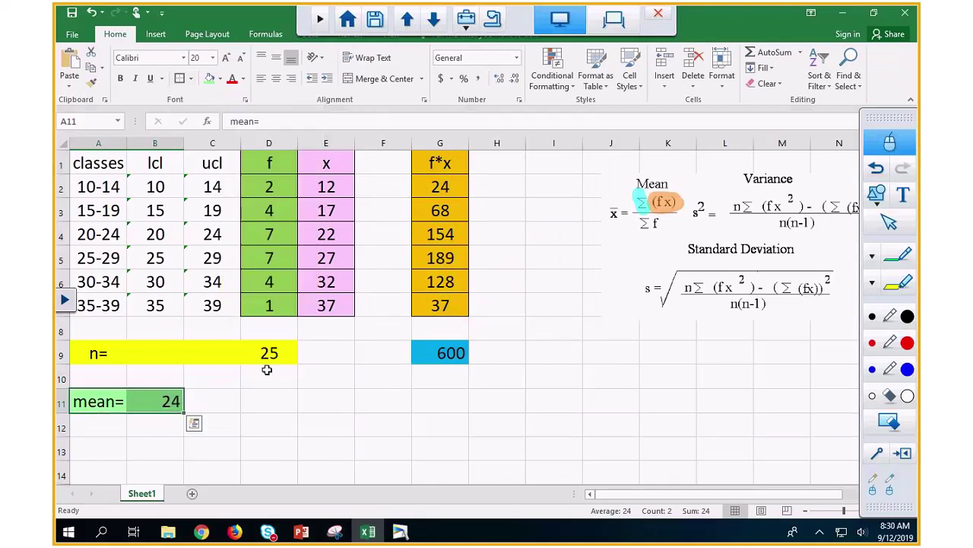
pyautogui.click(257, 418)
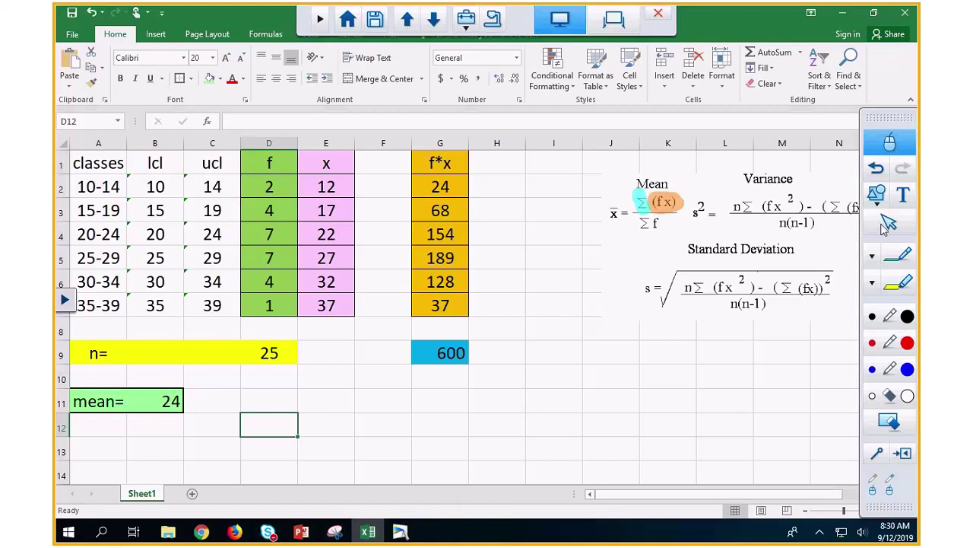
# Step: Highlight the Σf denominator of the mean formula in yellow
pyautogui.click(890, 288)
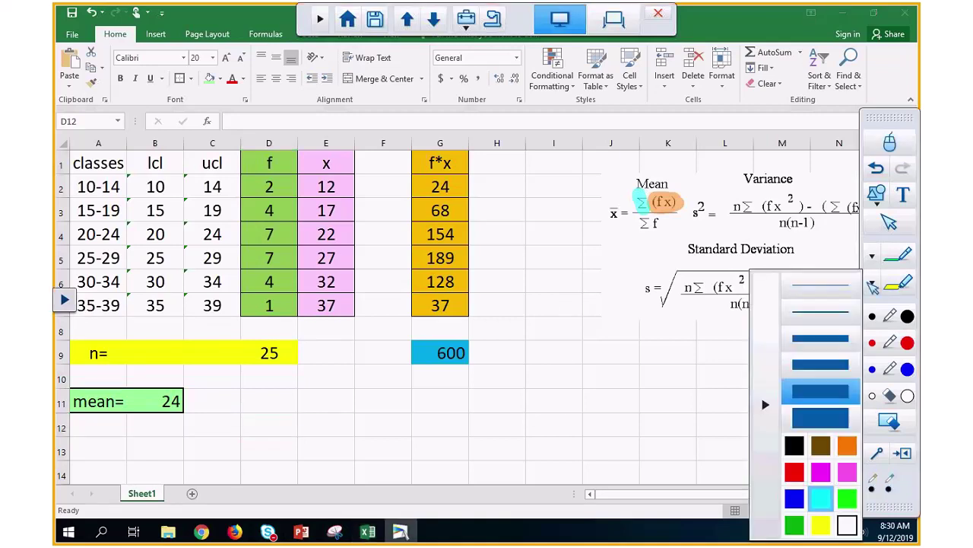
pyautogui.click(823, 525)
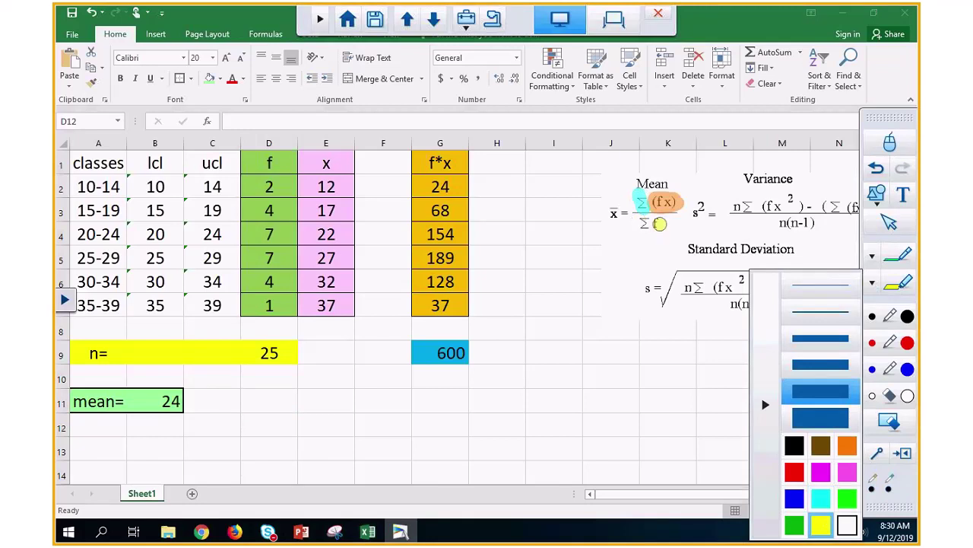
pyautogui.moveTo(644, 223); pyautogui.dragTo(668, 224)
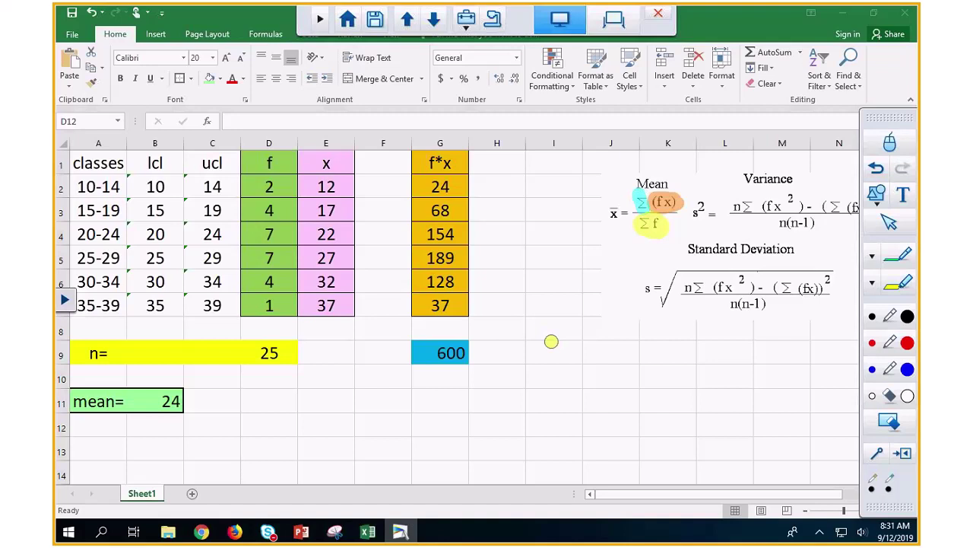
pyautogui.click(906, 479)
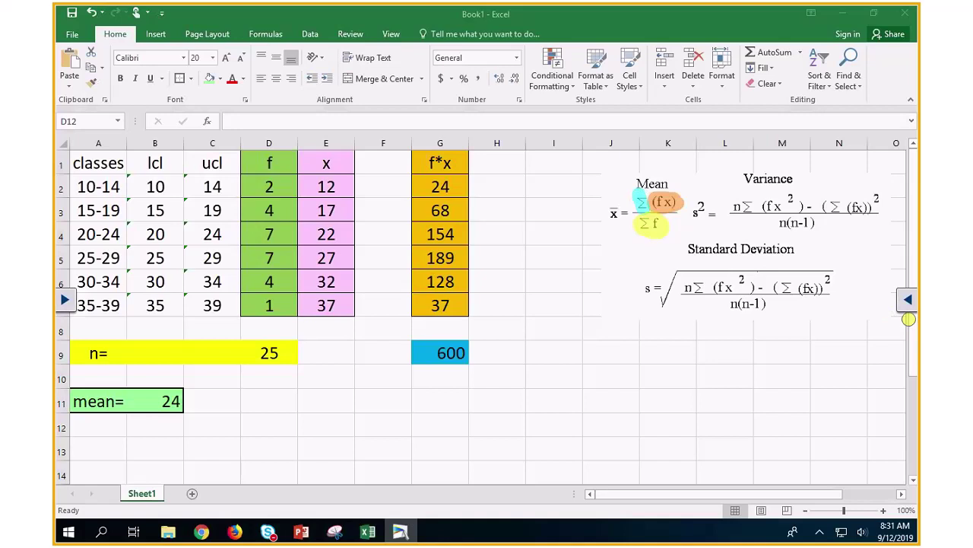
# Step: Draw red square brackets around the n∑(fx²) term in the numerator of the standard deviation formula
pyautogui.click(908, 303)
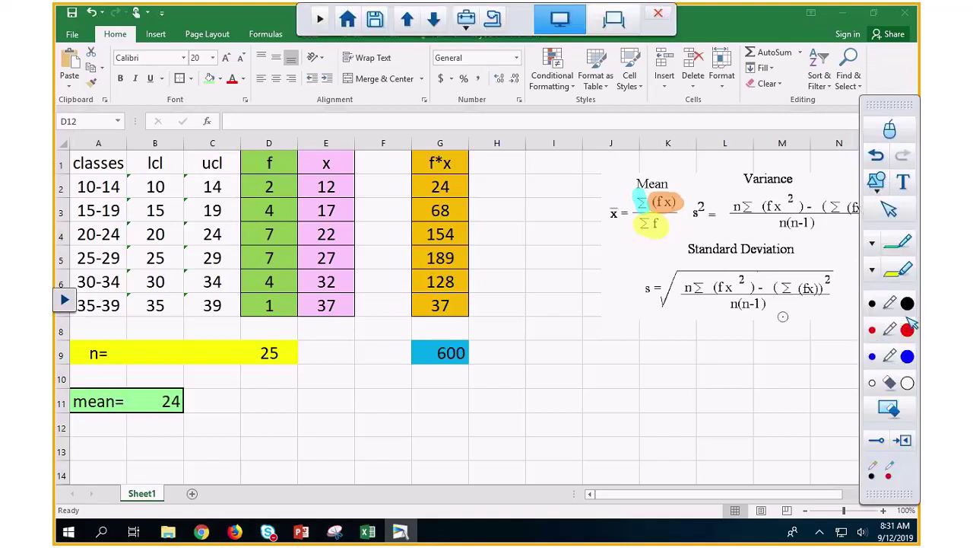
pyautogui.click(908, 328)
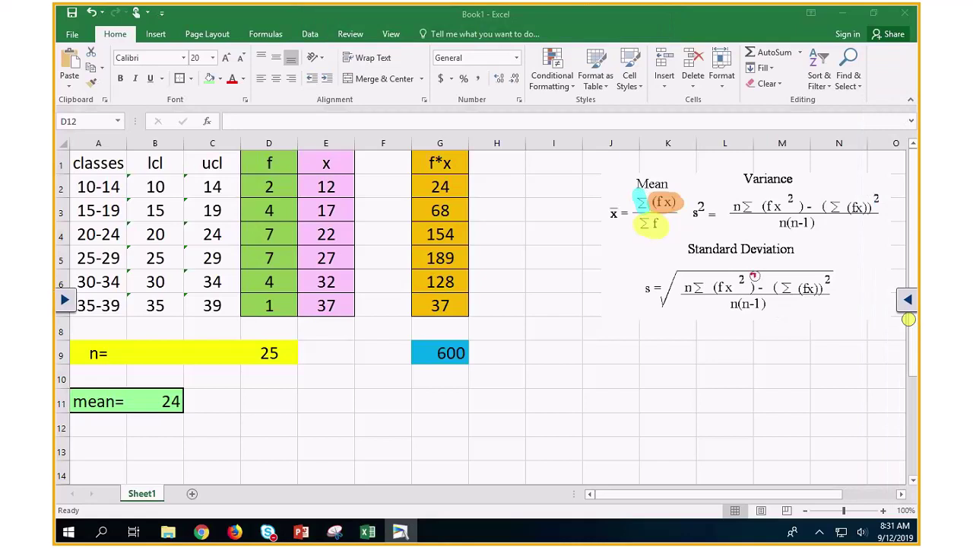
pyautogui.moveTo(751, 274); pyautogui.dragTo(752, 295)
pyautogui.moveTo(689, 276); pyautogui.dragTo(688, 295)
# Step: Highlight fx in the squared-sum term of the variance formula in cyan
pyautogui.click(909, 301)
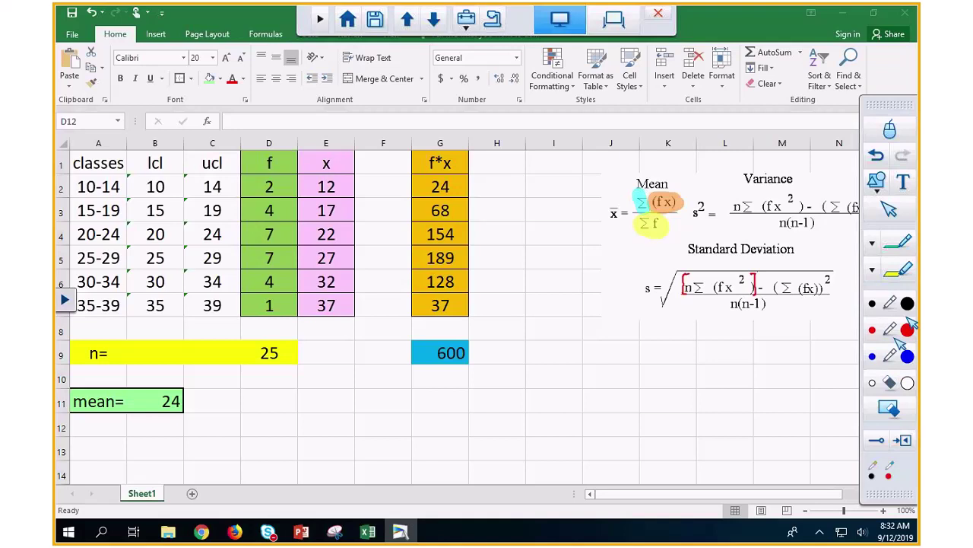
pyautogui.click(891, 335)
pyautogui.moveTo(852, 207); pyautogui.dragTo(864, 207)
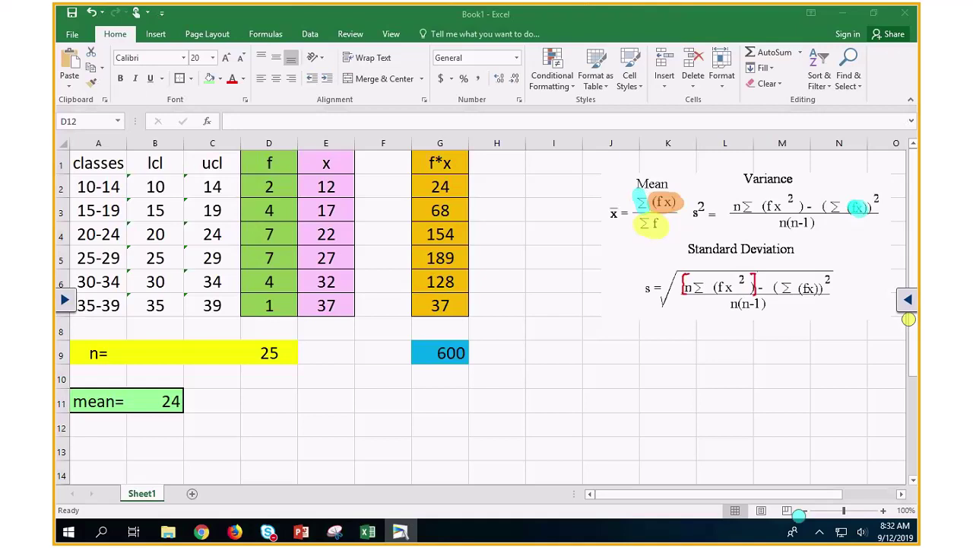
# Step: Highlight each n in the numerator and denominator of the standard deviation formula in yellow
pyautogui.click(909, 300)
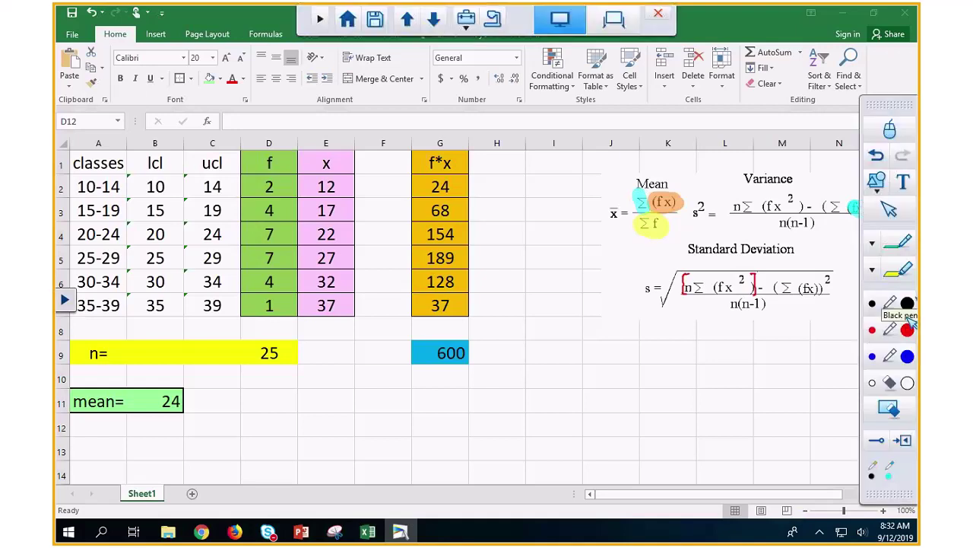
pyautogui.click(907, 303)
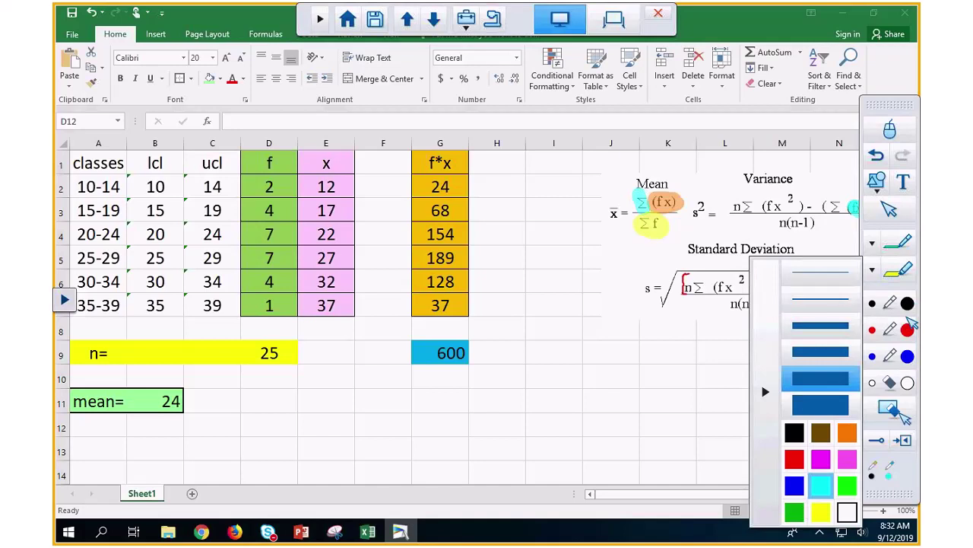
pyautogui.moveTo(725, 304); pyautogui.dragTo(753, 304)
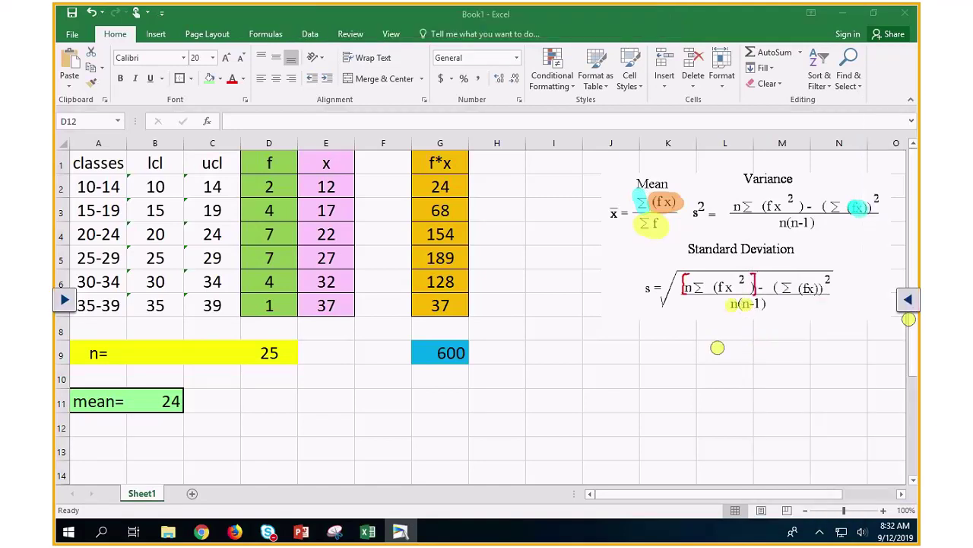
pyautogui.moveTo(684, 288); pyautogui.dragTo(692, 288)
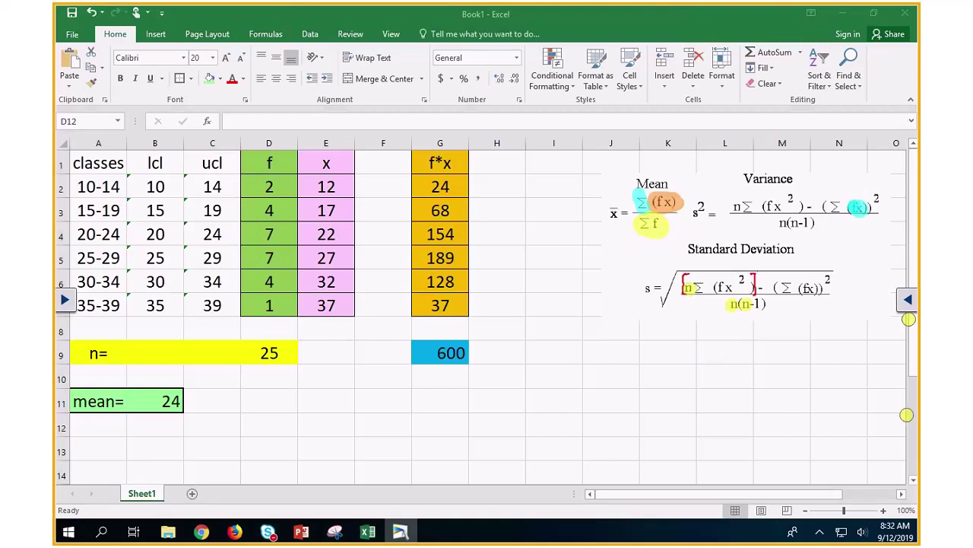
# Step: Highlight the f of the fx² term in the standard deviation formula in dark green
pyautogui.click(907, 299)
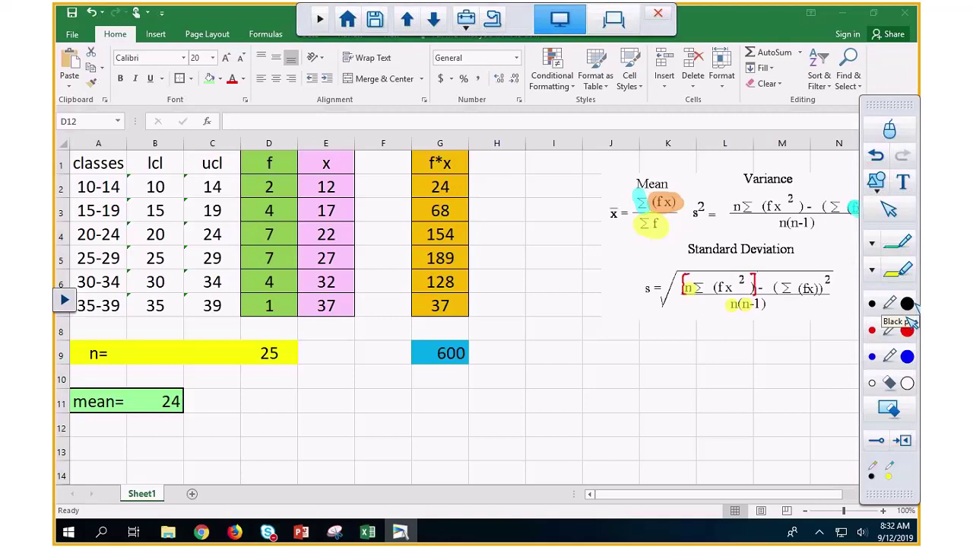
pyautogui.click(872, 270)
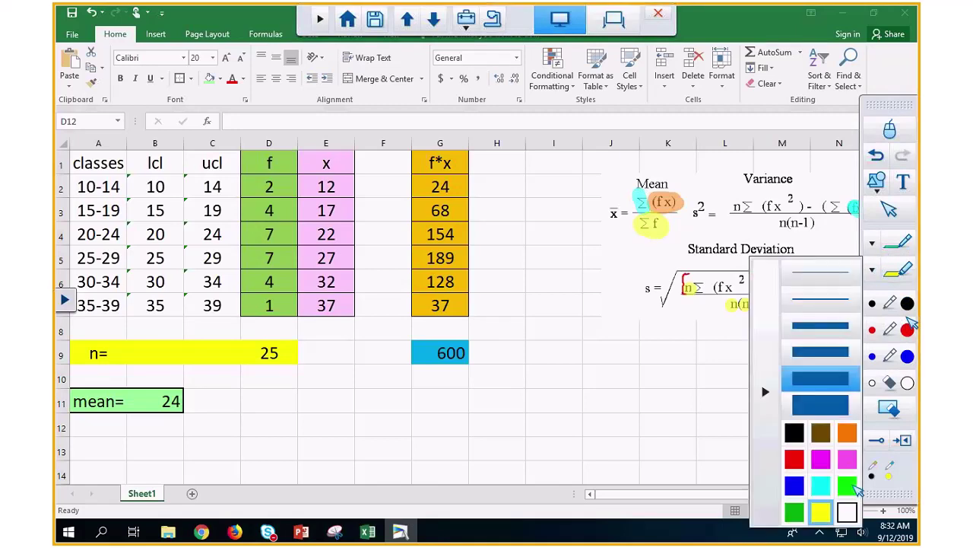
pyautogui.click(794, 514)
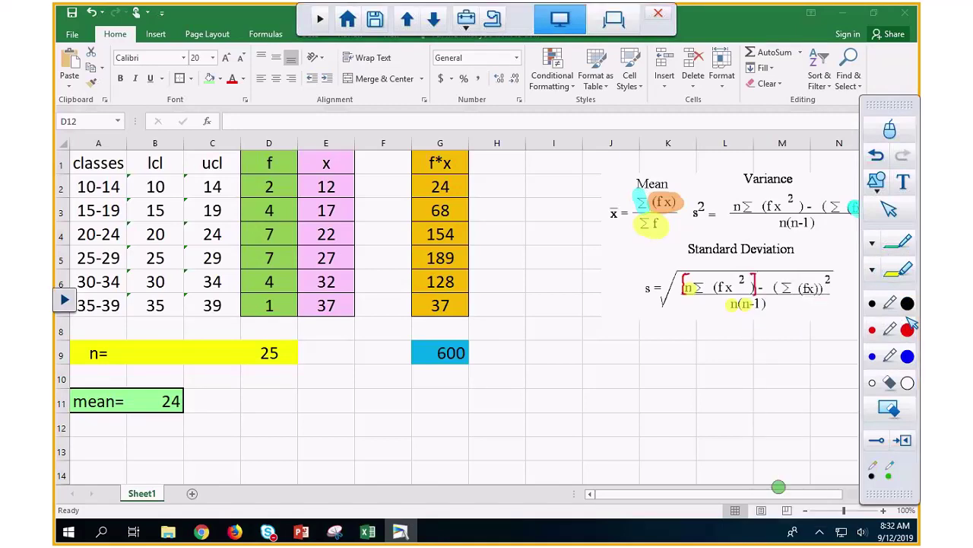
pyautogui.click(718, 286)
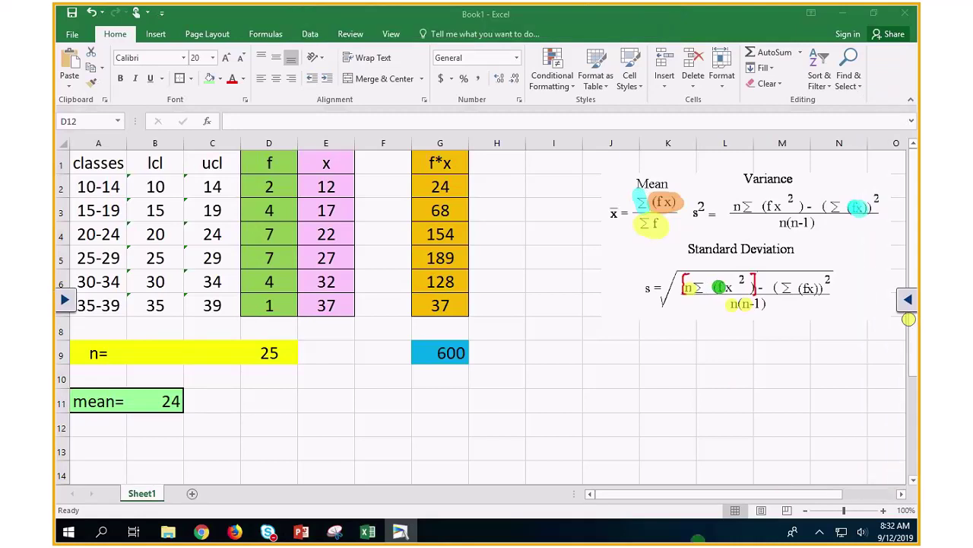
# Step: Highlight fx in the squared-sum term of the standard deviation formula in cyan
pyautogui.click(908, 300)
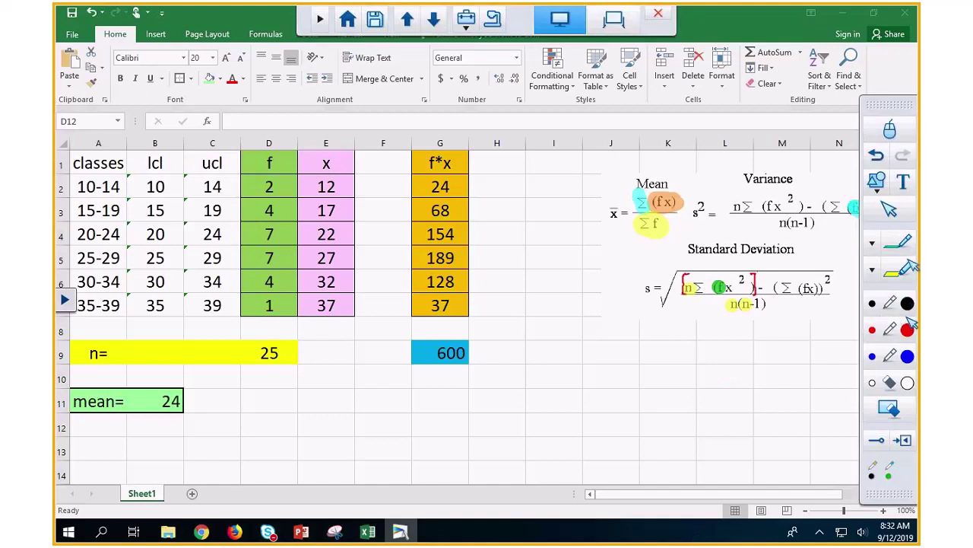
pyautogui.click(906, 267)
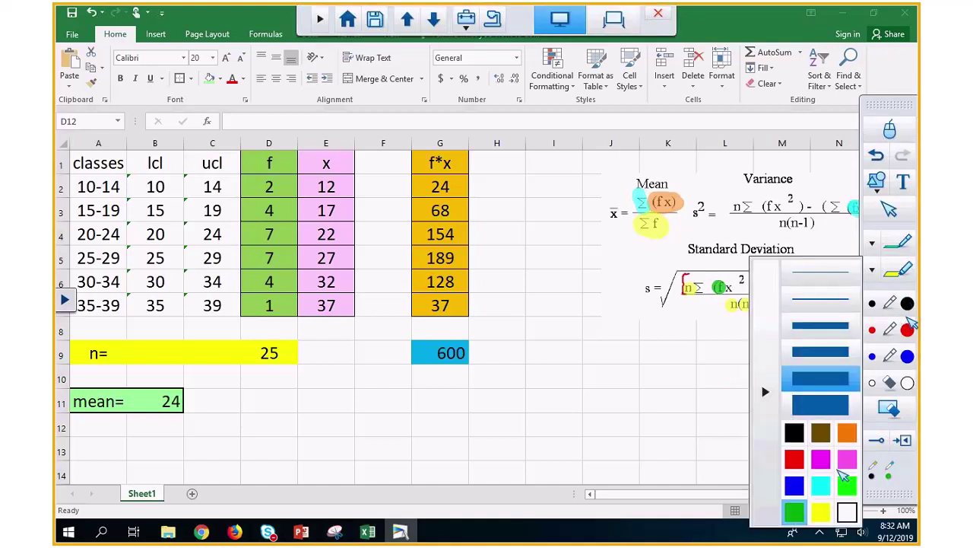
pyautogui.click(721, 433)
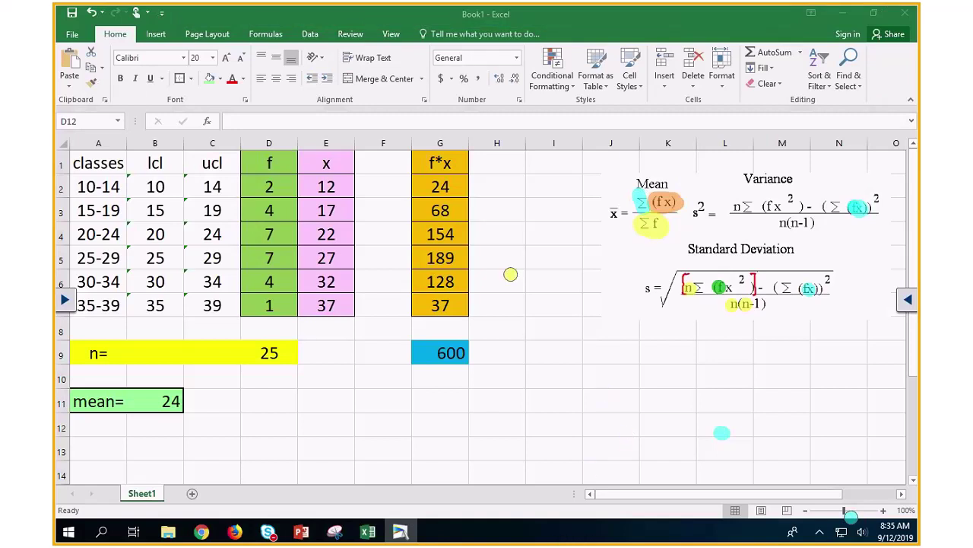
# Step: Return to mouse mode while keeping the annotations, and suppress the clear-screen question in future
pyautogui.click(907, 299)
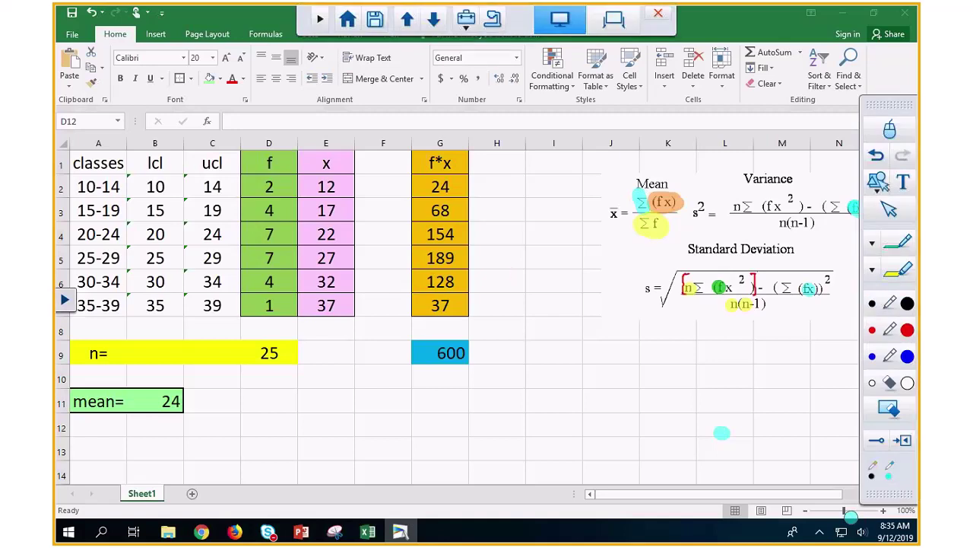
pyautogui.click(891, 131)
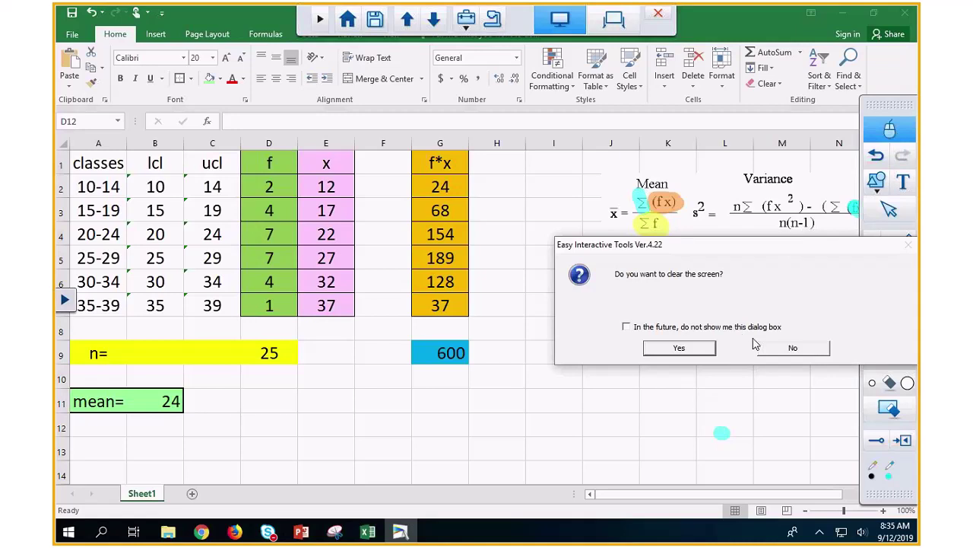
pyautogui.click(626, 326)
pyautogui.click(793, 347)
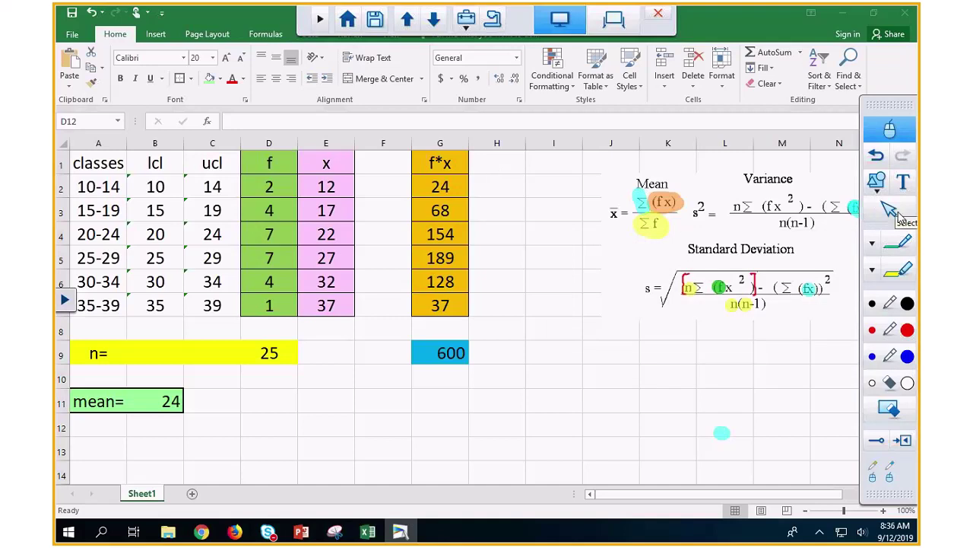
pyautogui.click(895, 214)
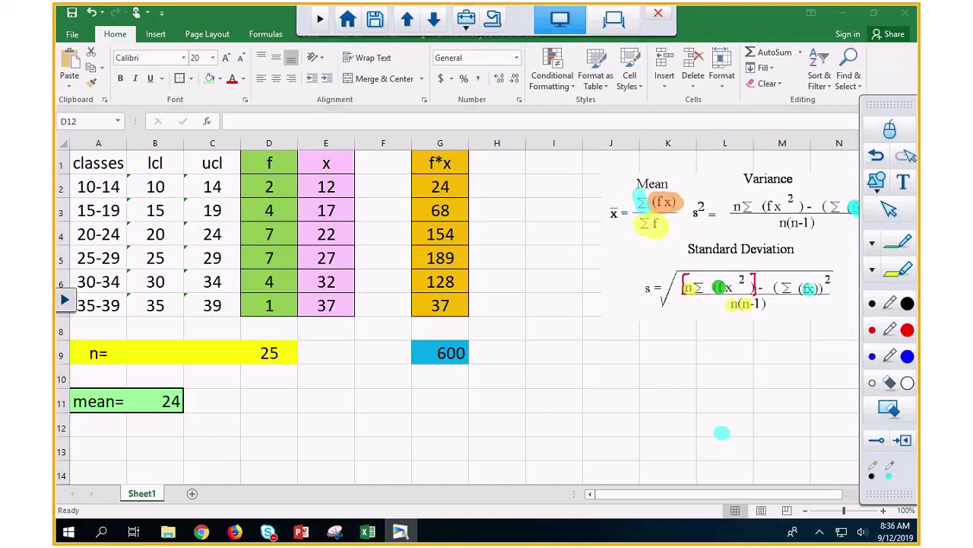
pyautogui.click(889, 131)
pyautogui.click(626, 326)
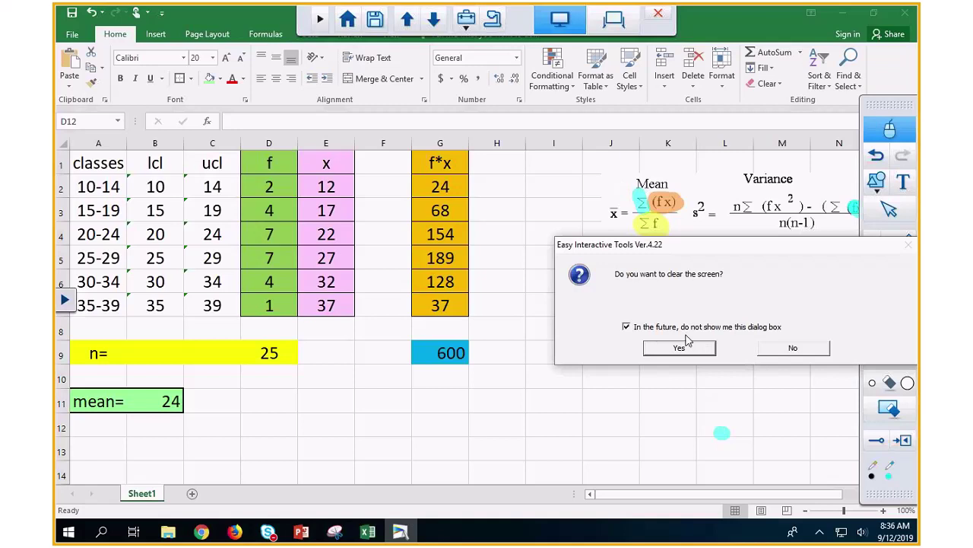
pyautogui.click(795, 349)
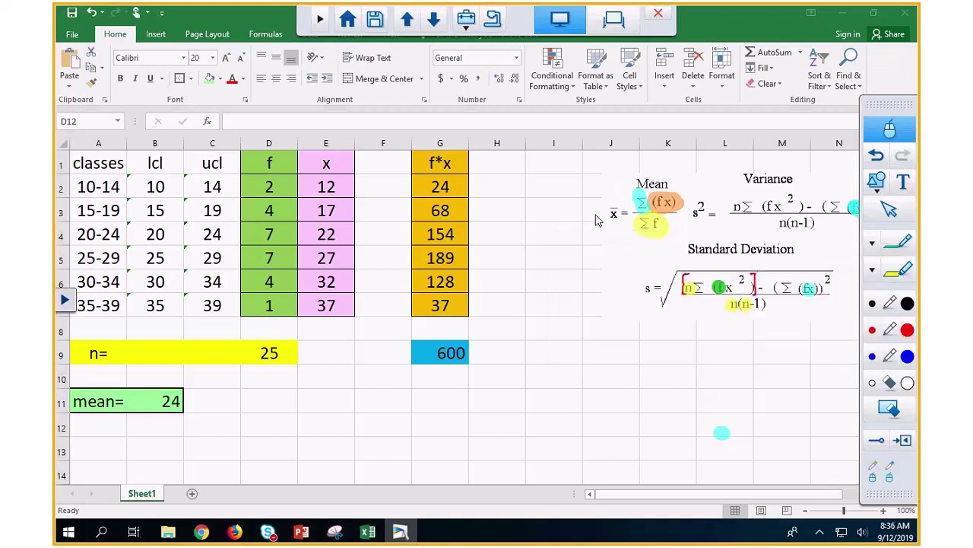
# Step: Enter "x" in cell H1, beside the f*x header
pyautogui.write('=')
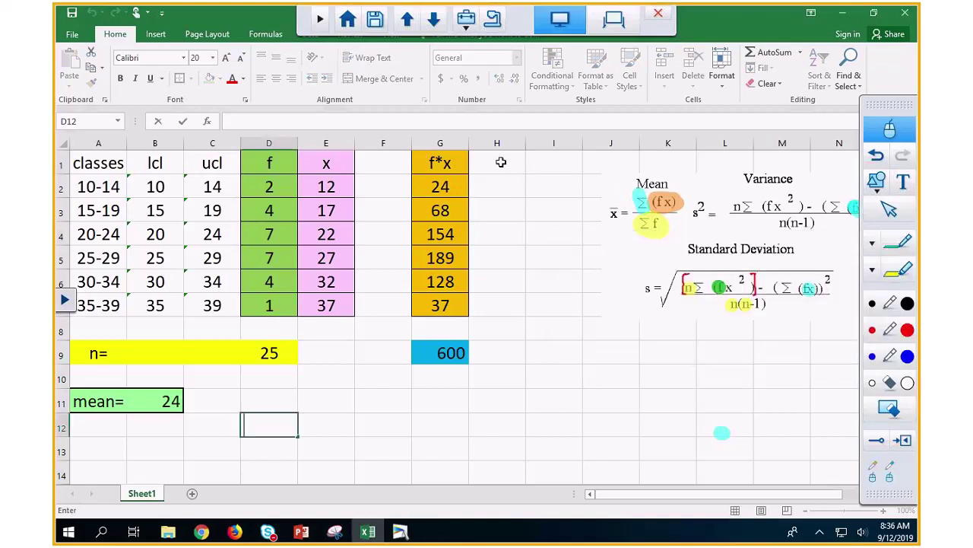
pyautogui.click(501, 162)
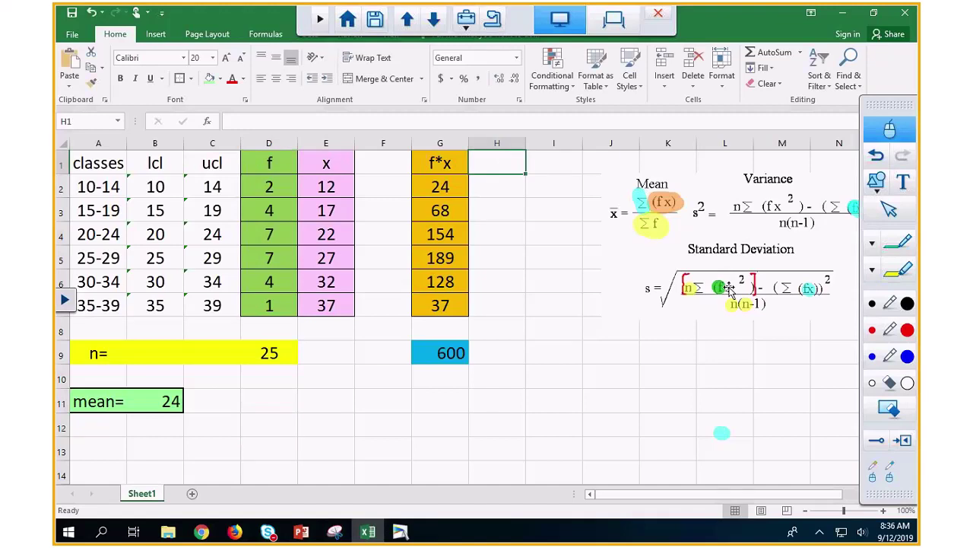
pyautogui.write('x')
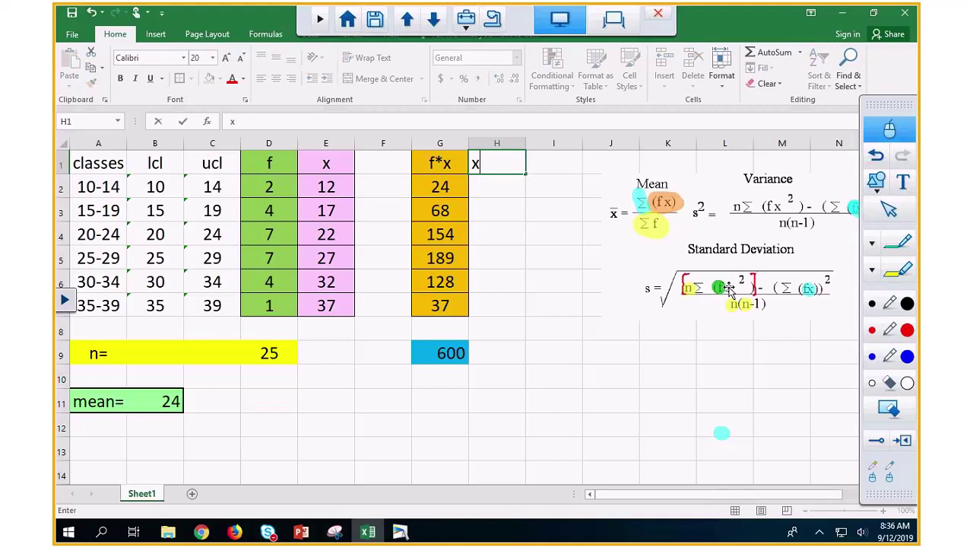
pyautogui.press('Left')
pyautogui.press('Left')
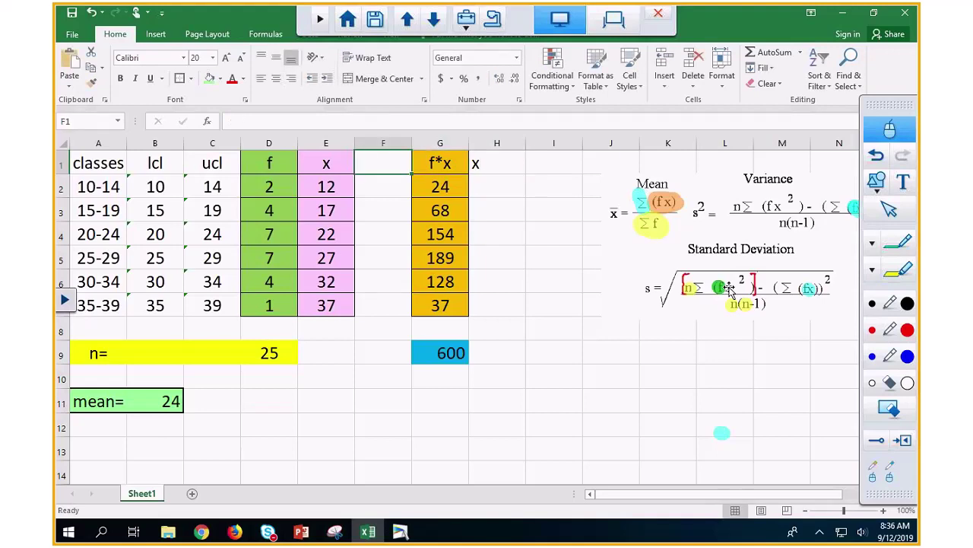
pyautogui.press('Right')
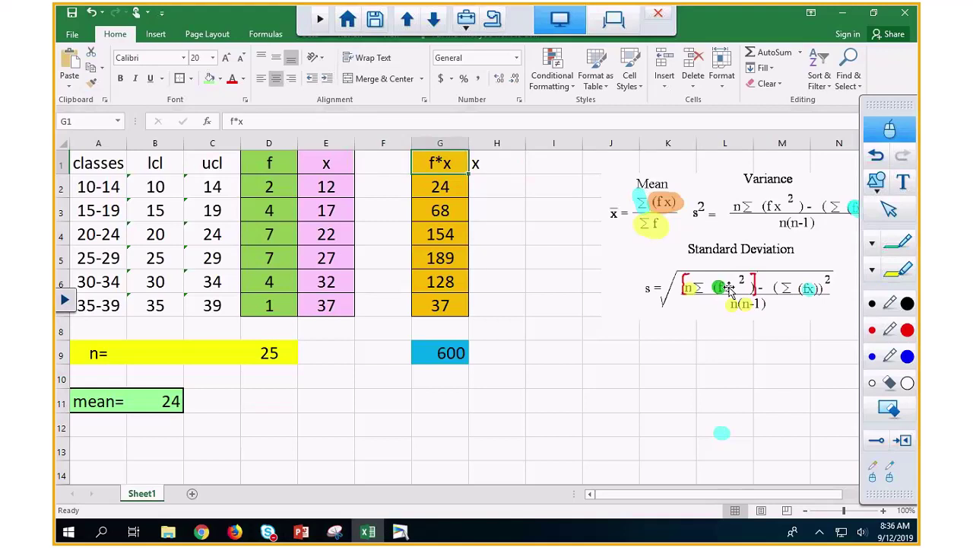
pyautogui.write('x')
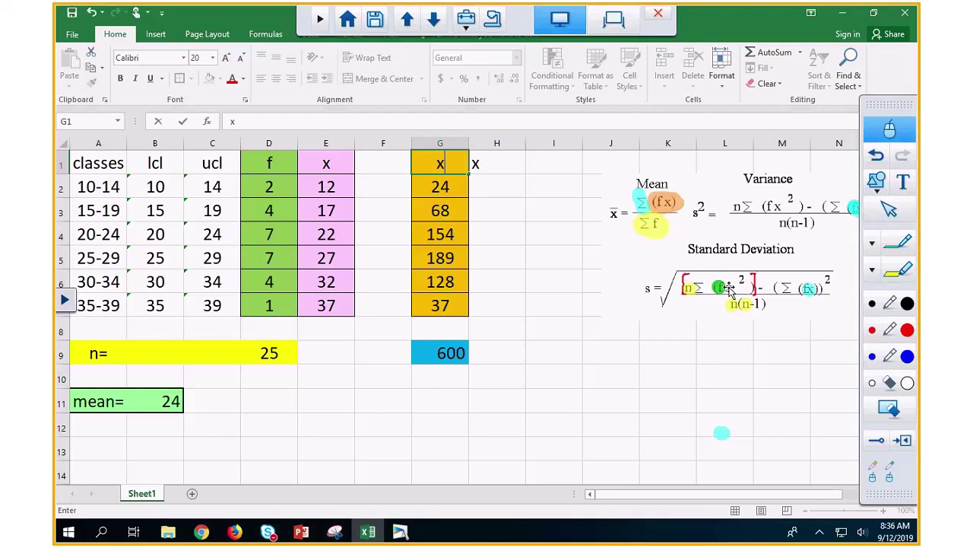
pyautogui.press('Escape')
# Step: Enter the header "x^2" in cell F1, beside the x column
pyautogui.press('Left')
pyautogui.write('x^2')
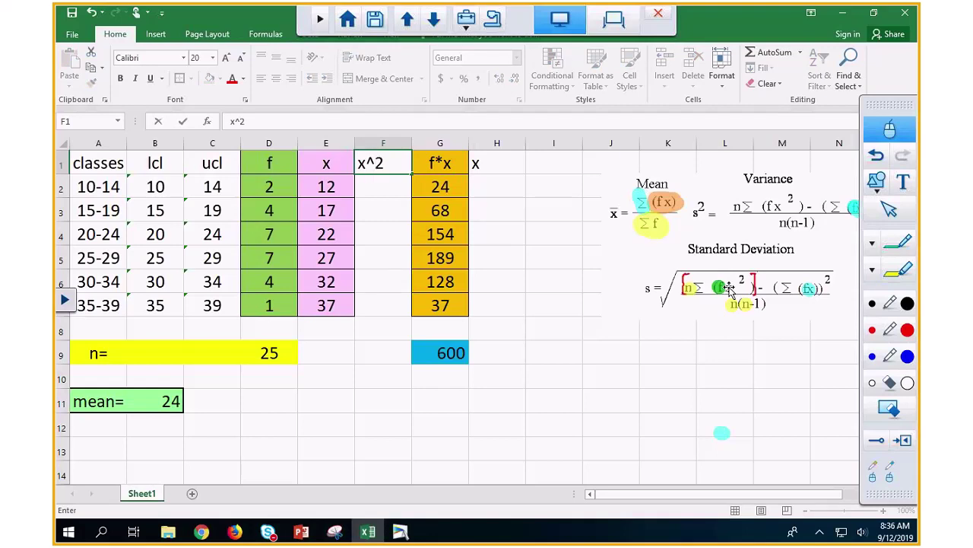
pyautogui.press('Return')
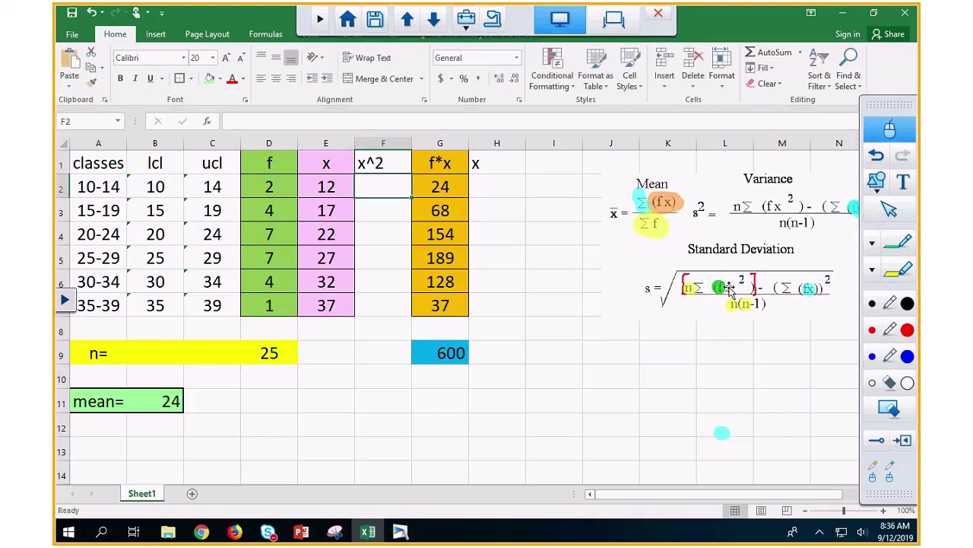
# Step: Calculate the squared midpoint in F2 with =E2^2 and fill the formula down to F7
pyautogui.write('=')
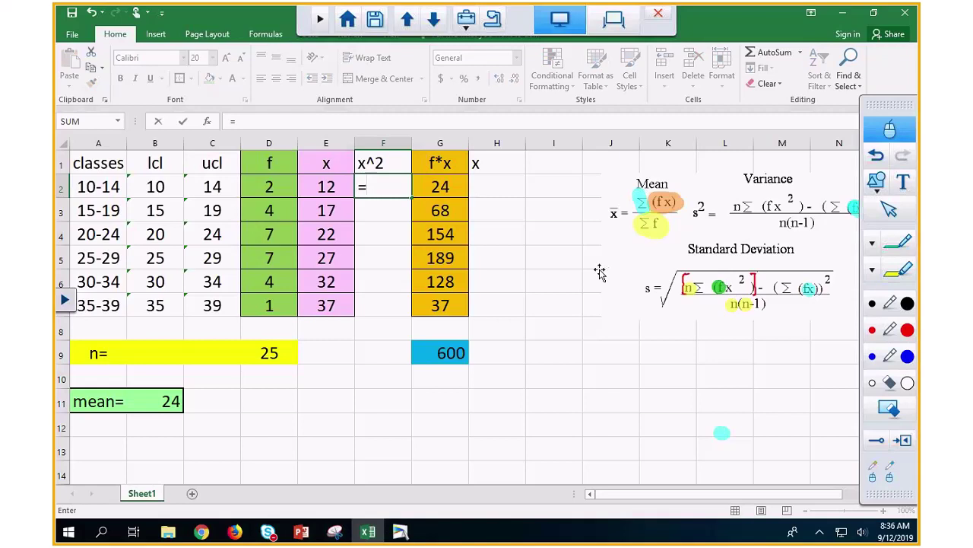
pyautogui.click(325, 187)
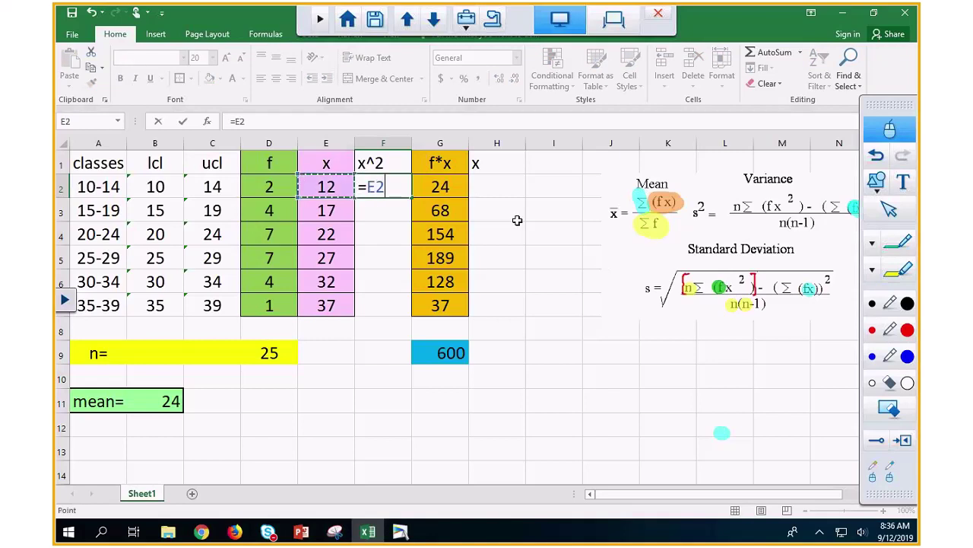
pyautogui.write('^2')
pyautogui.press('Return')
pyautogui.click(383, 190)
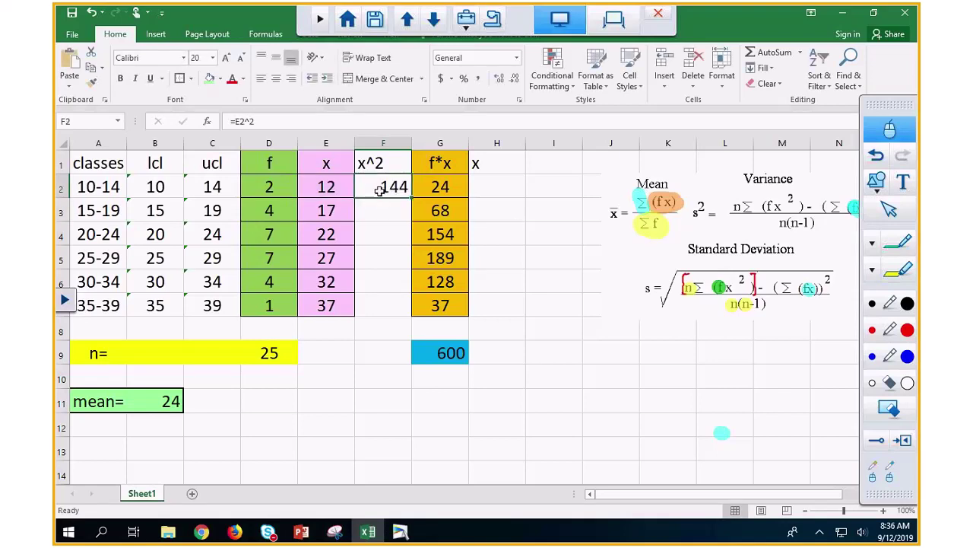
pyautogui.moveTo(409, 199); pyautogui.dragTo(397, 305)
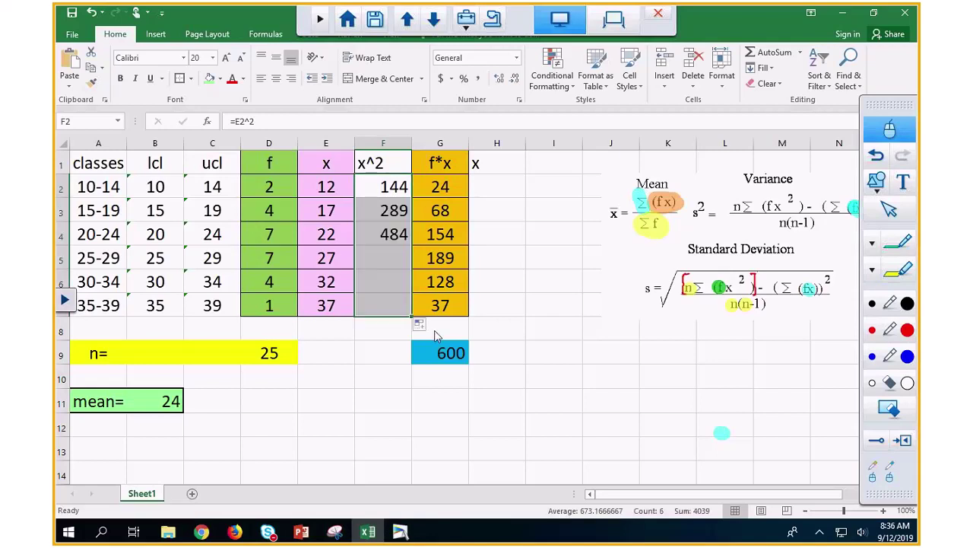
# Step: Centre the x^2 header and its values in F1:F7, and delete the stray x in H1
pyautogui.click(277, 82)
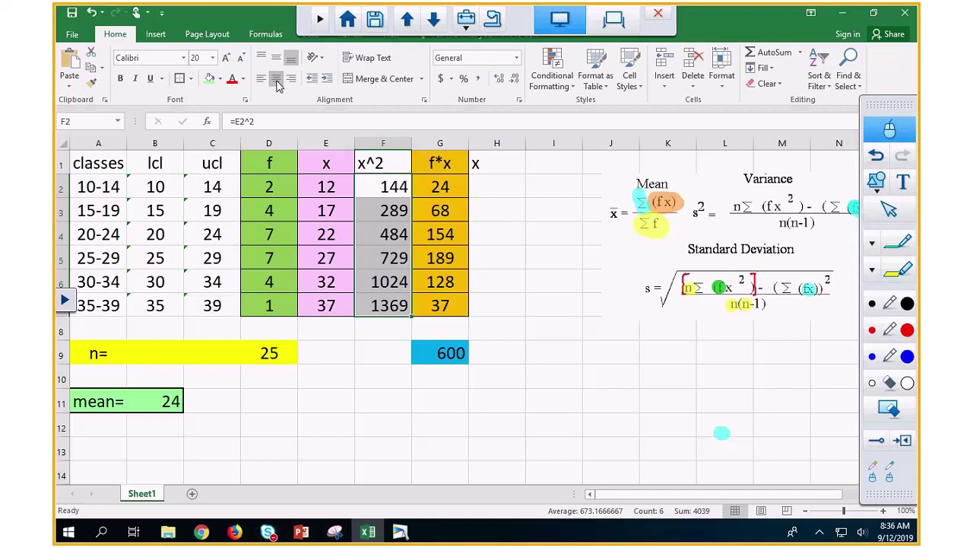
pyautogui.click(379, 164)
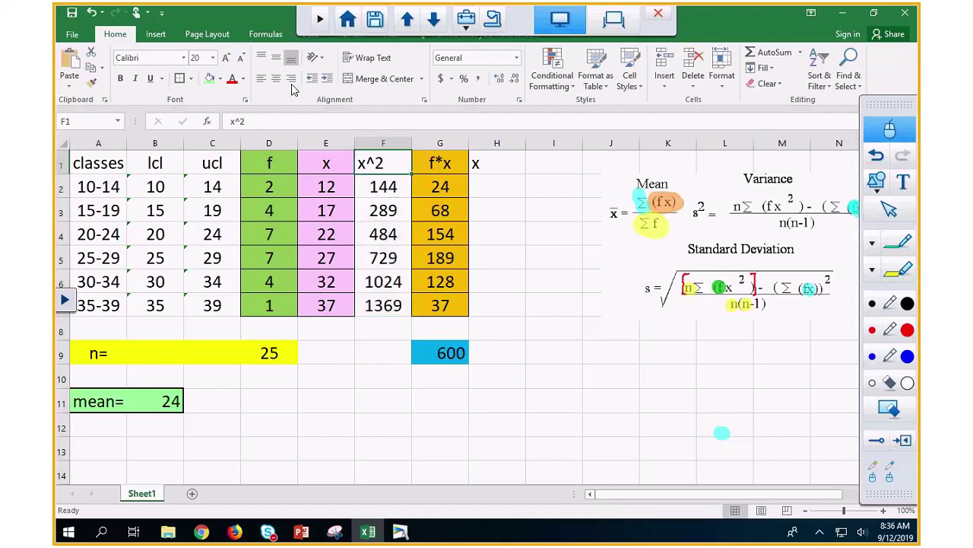
pyautogui.click(278, 80)
pyautogui.click(479, 165)
pyautogui.press('Delete')
# Step: Shade the x^2 column F1:F7 light grey and apply all borders to it
pyautogui.moveTo(380, 164); pyautogui.dragTo(380, 306)
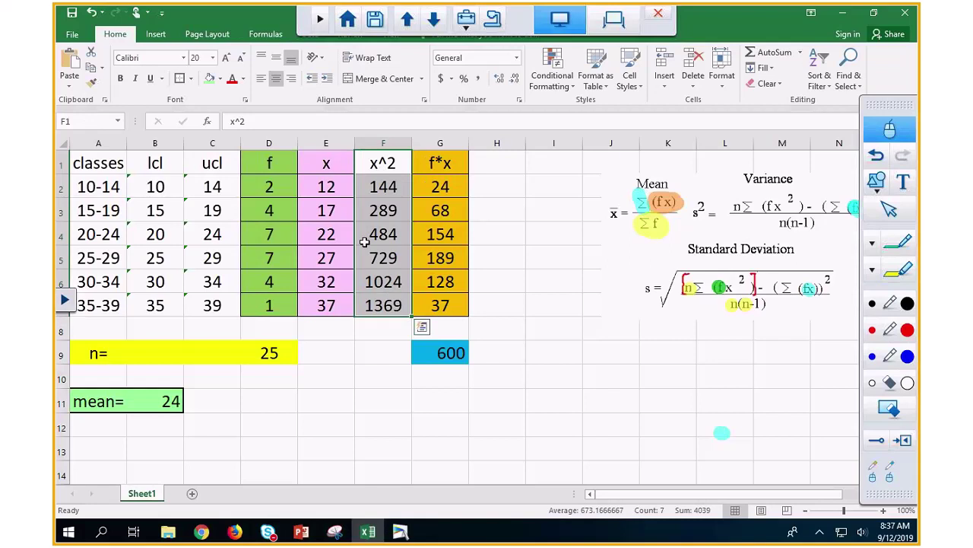
pyautogui.click(220, 79)
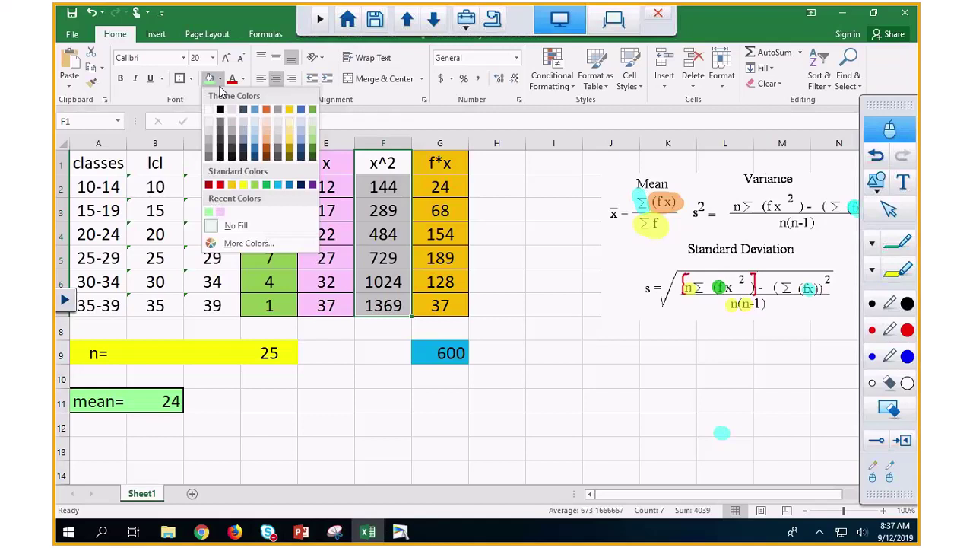
pyautogui.click(232, 127)
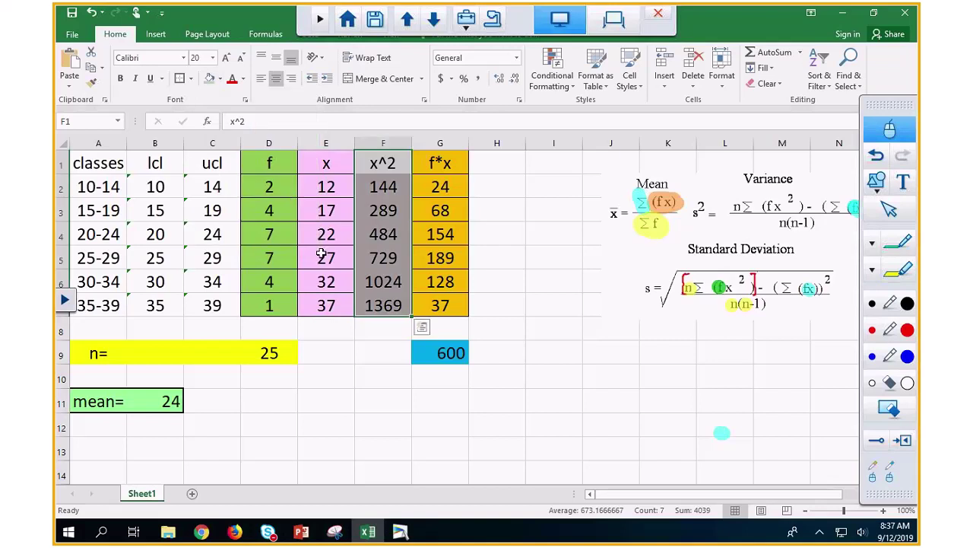
pyautogui.click(190, 78)
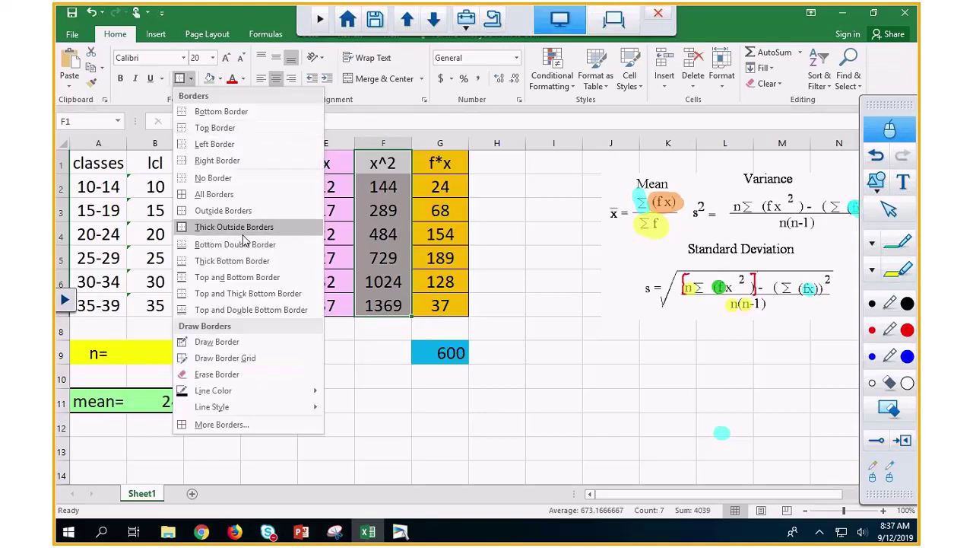
pyautogui.click(202, 194)
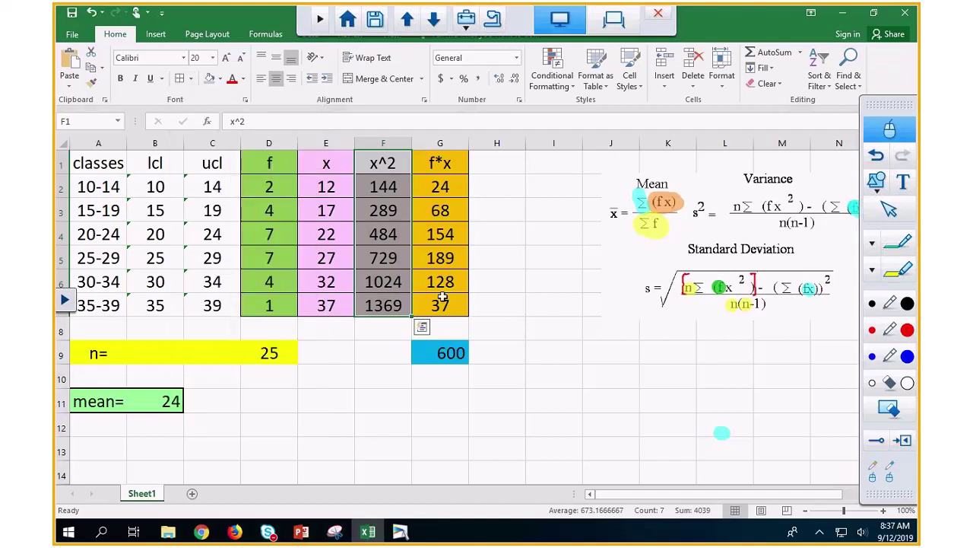
# Step: Enter the header "(f*x^2)" in cell H1
pyautogui.click(375, 352)
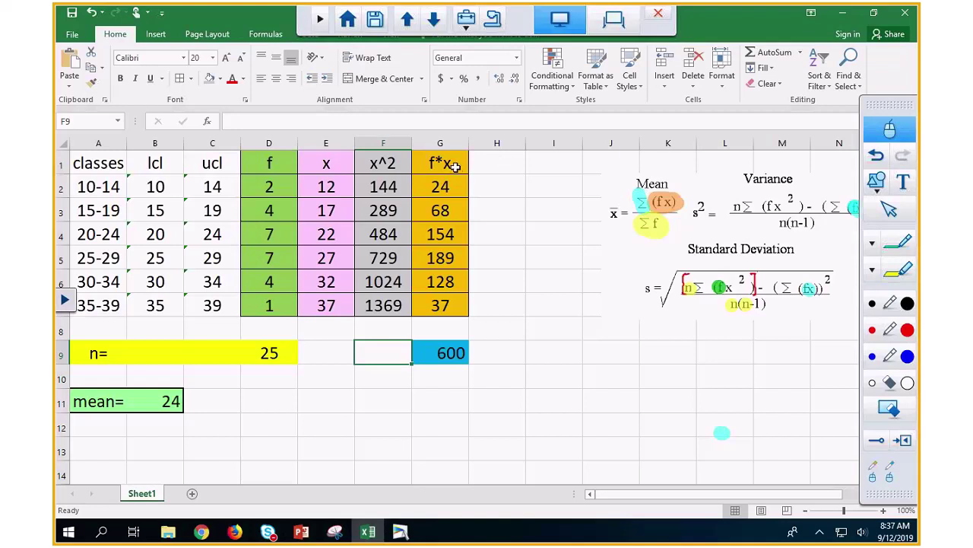
pyautogui.click(491, 168)
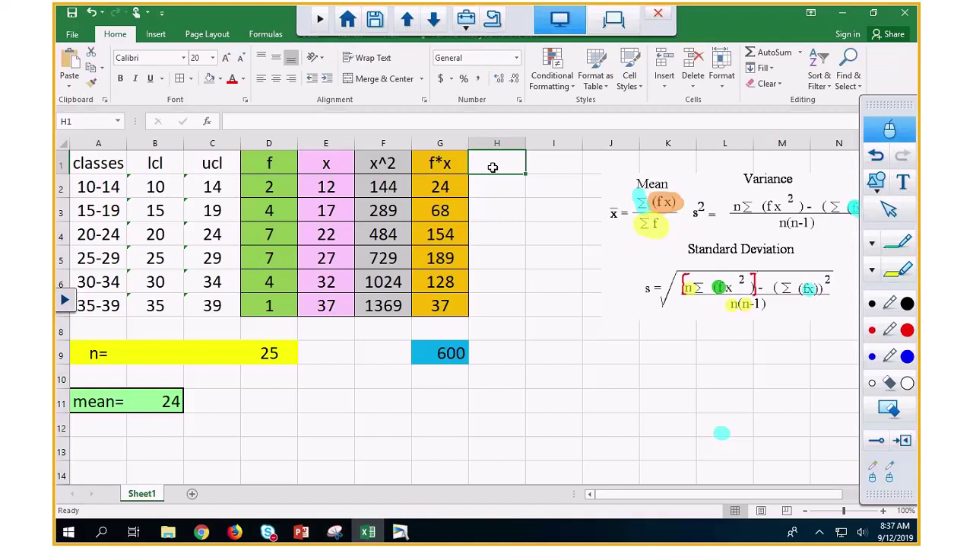
pyautogui.write('(f')
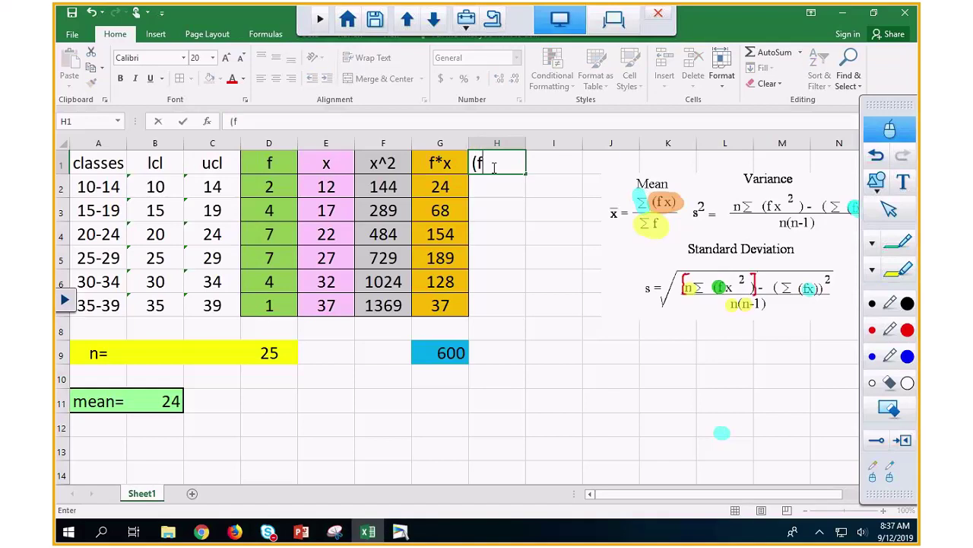
pyautogui.write('*x^2)')
pyautogui.press('Return')
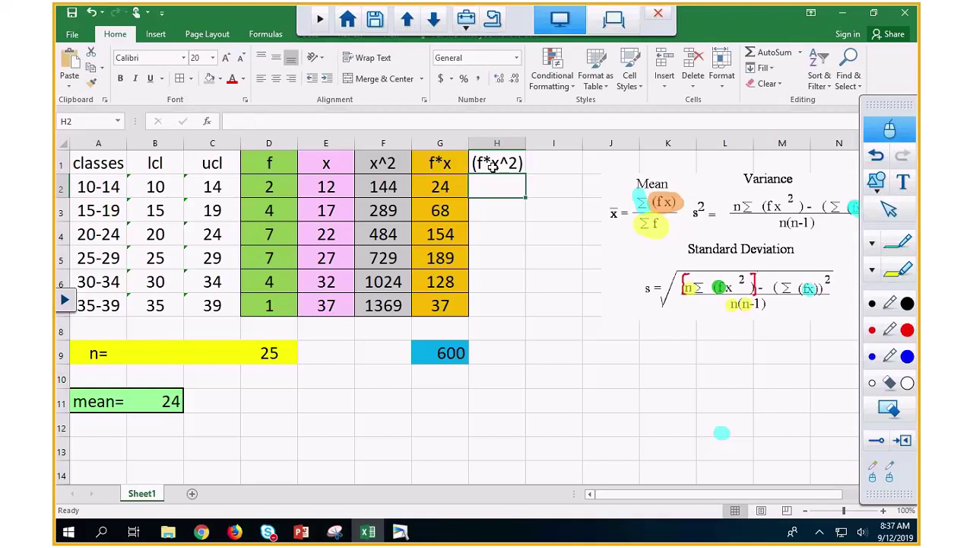
# Step: Multiply frequency by squared midpoint in H2 with =D2*F2 and fill the formula down to H7
pyautogui.write('=')
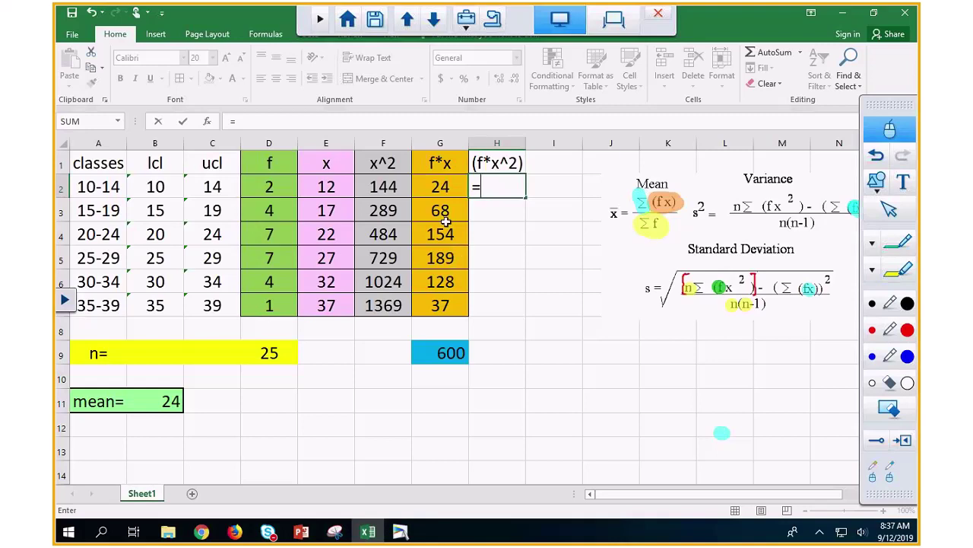
pyautogui.click(277, 187)
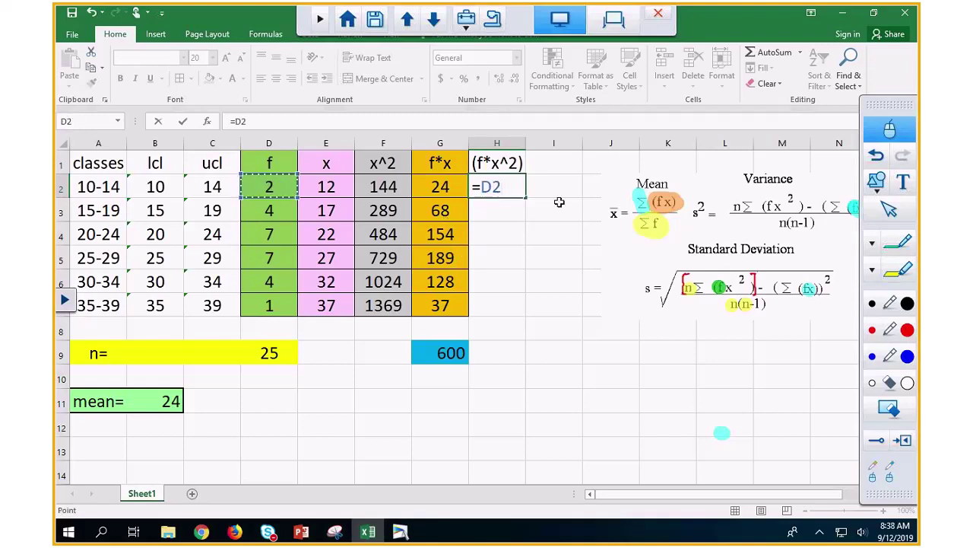
pyautogui.write('*')
pyautogui.click(395, 192)
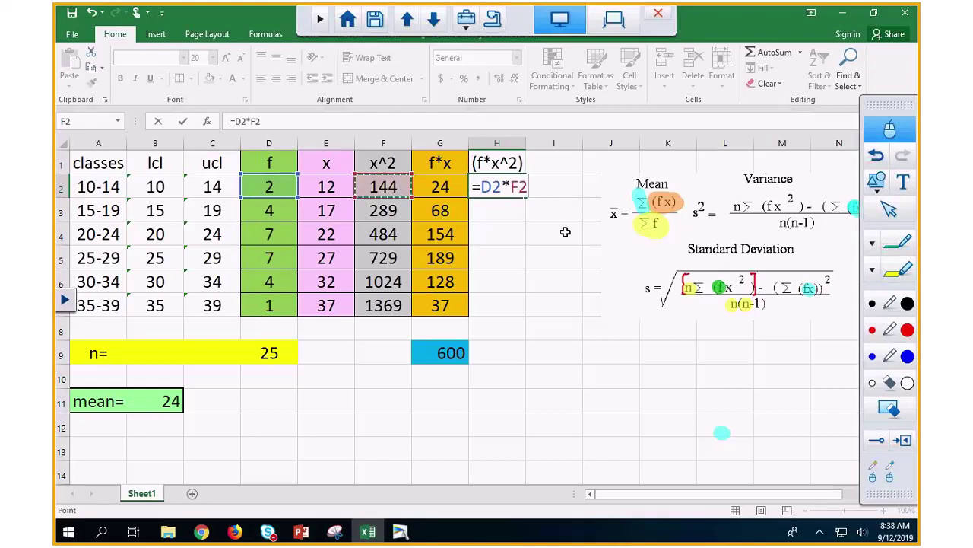
pyautogui.press('Return')
pyautogui.click(506, 187)
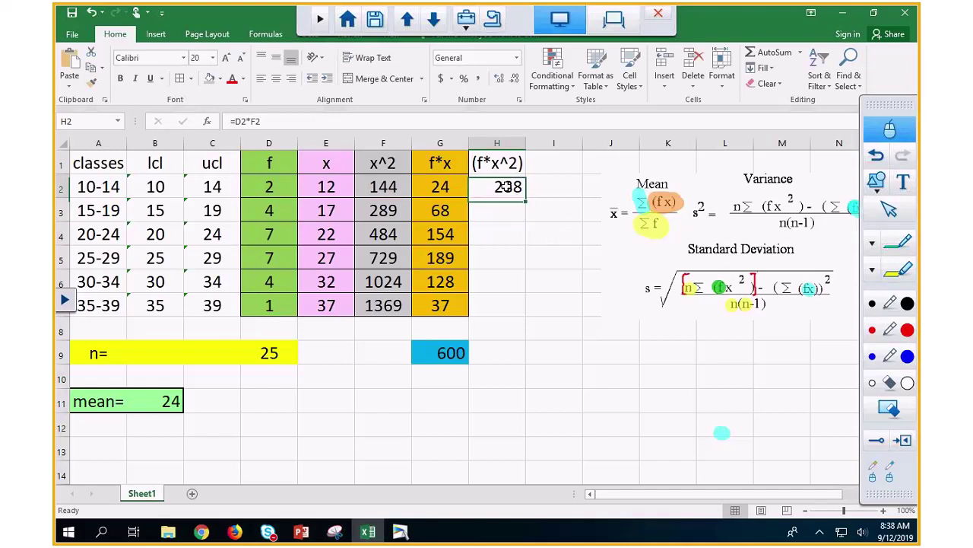
pyautogui.moveTo(525, 199); pyautogui.dragTo(521, 322)
# Step: Centre the (f*x^2) column H1:H7 and shade it light grey
pyautogui.moveTo(498, 164); pyautogui.dragTo(499, 259)
pyautogui.moveTo(499, 164); pyautogui.dragTo(498, 305)
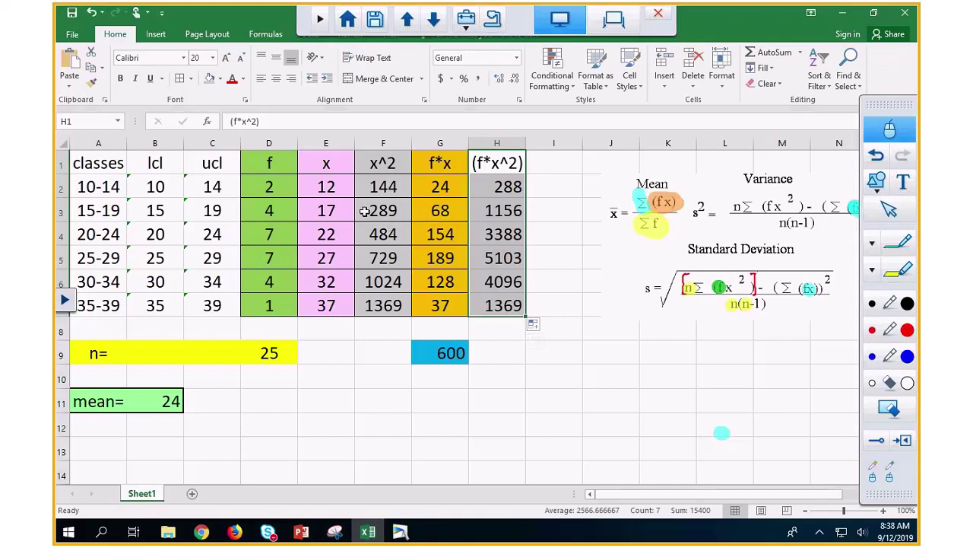
pyautogui.click(278, 82)
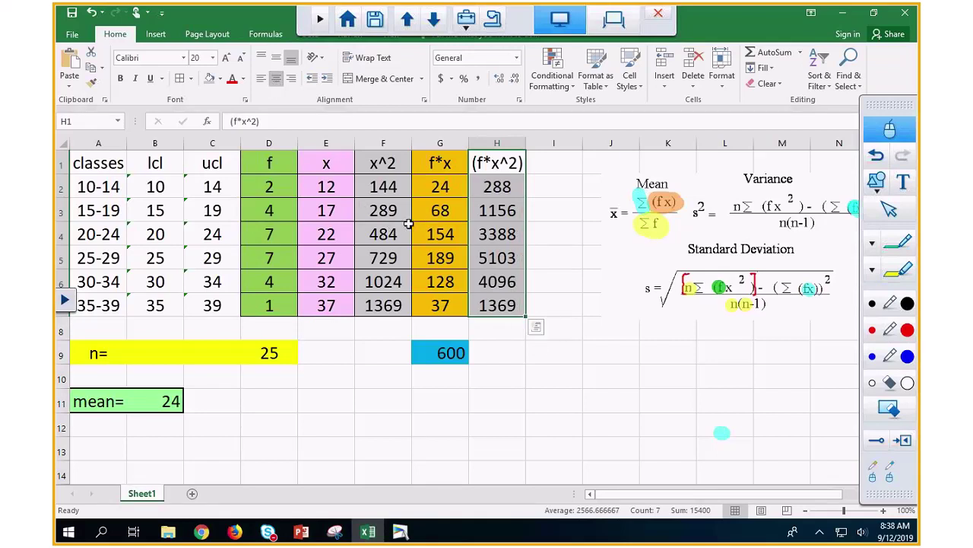
pyautogui.click(210, 79)
# Step: Change the fill of the x^2 column F1:F7 to white
pyautogui.click(383, 164)
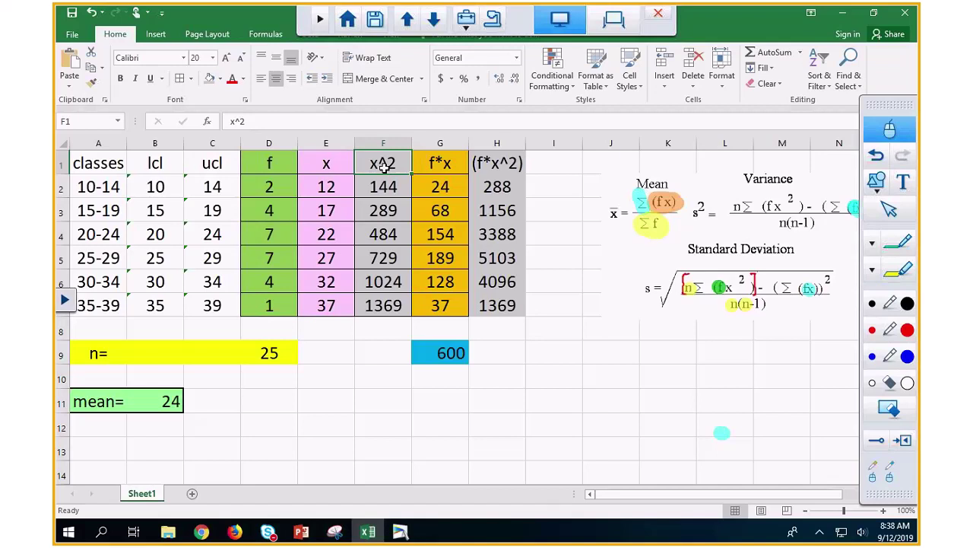
pyautogui.hotkey('ctrl', 'shift', 'Down')
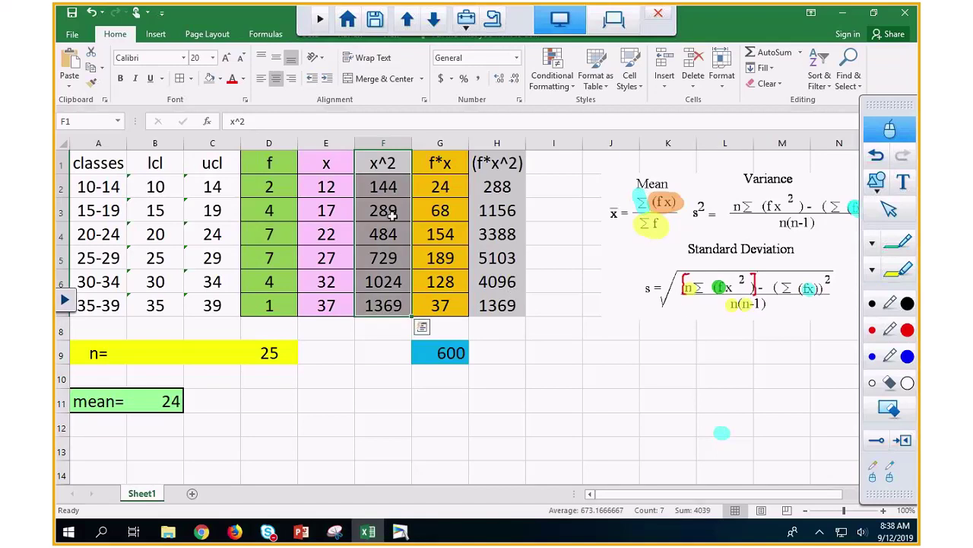
pyautogui.click(222, 79)
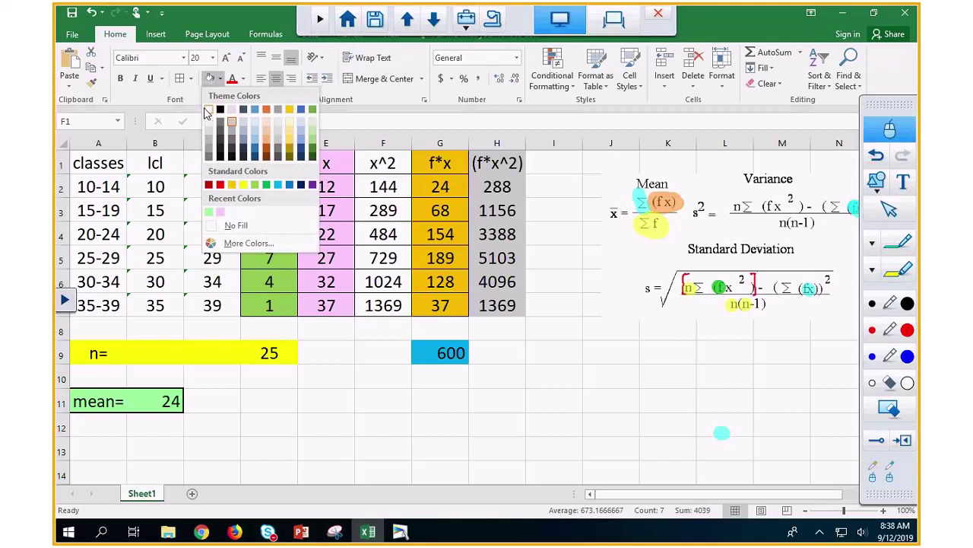
pyautogui.click(209, 109)
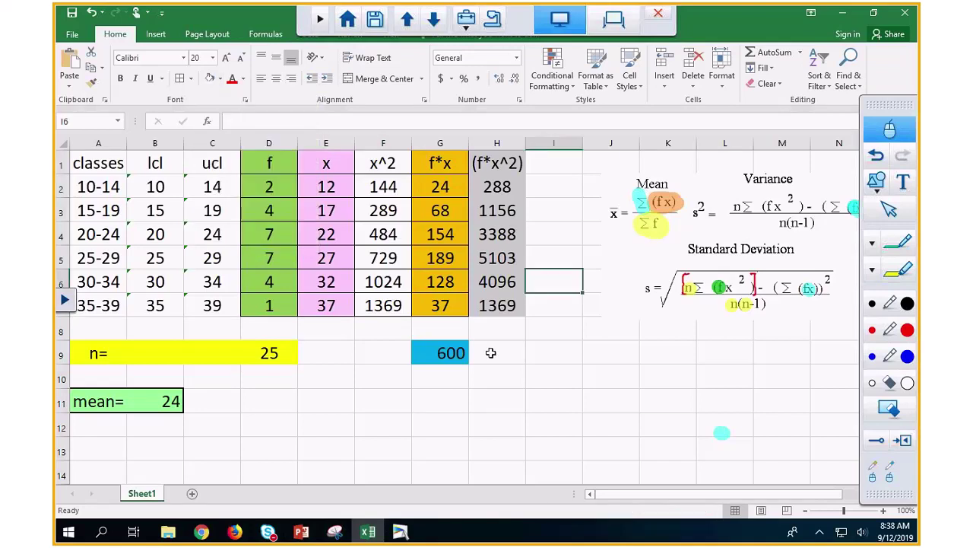
# Step: Total the (f*x^2) column in cell H9 with =SUM(H2:H7) and shade the total grey
pyautogui.click(497, 352)
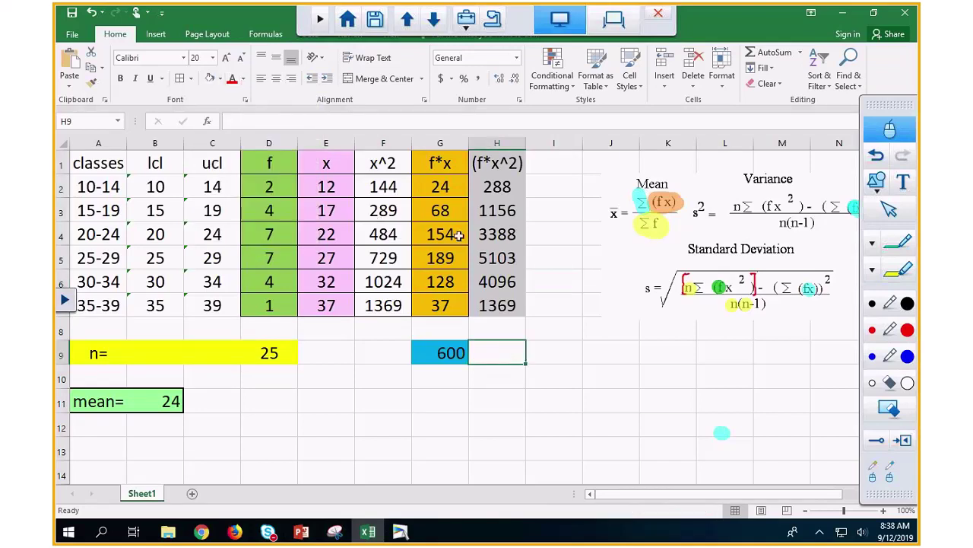
pyautogui.moveTo(499, 167); pyautogui.dragTo(501, 304)
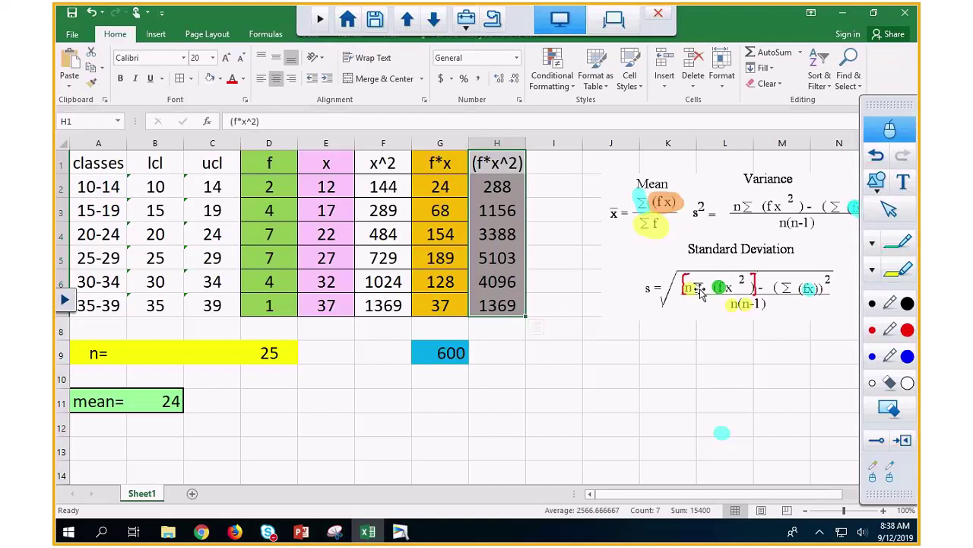
pyautogui.click(495, 355)
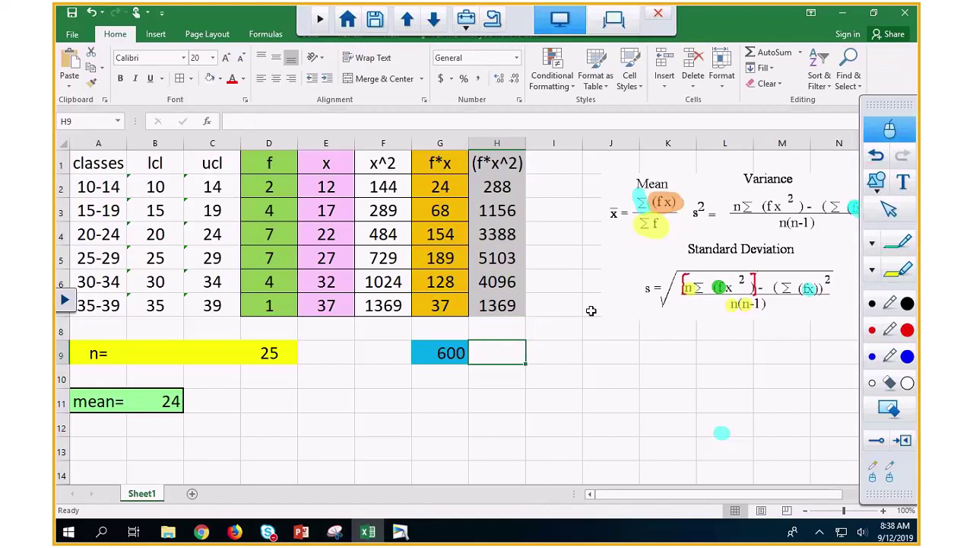
pyautogui.write('=SUM(')
pyautogui.moveTo(497, 187); pyautogui.dragTo(491, 302)
pyautogui.press('Return')
pyautogui.click(498, 349)
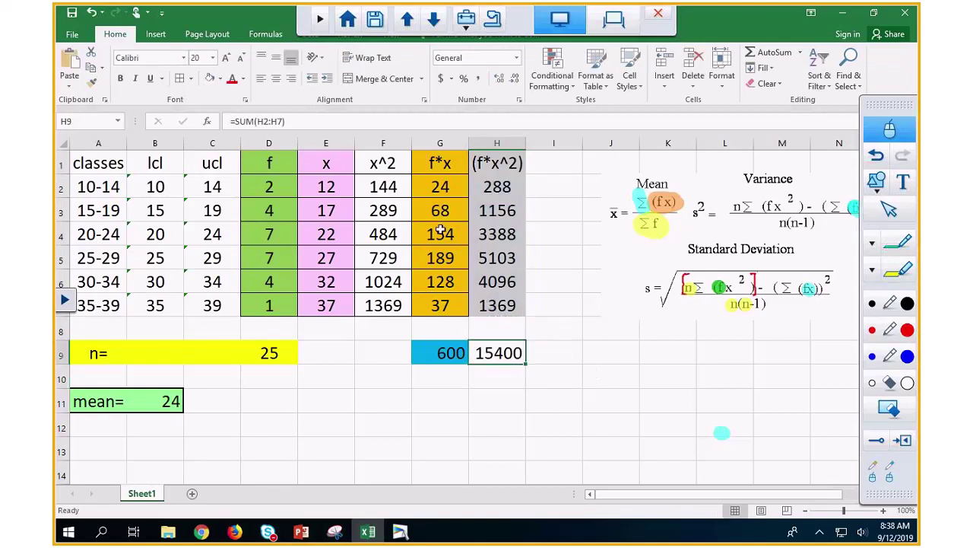
pyautogui.click(221, 79)
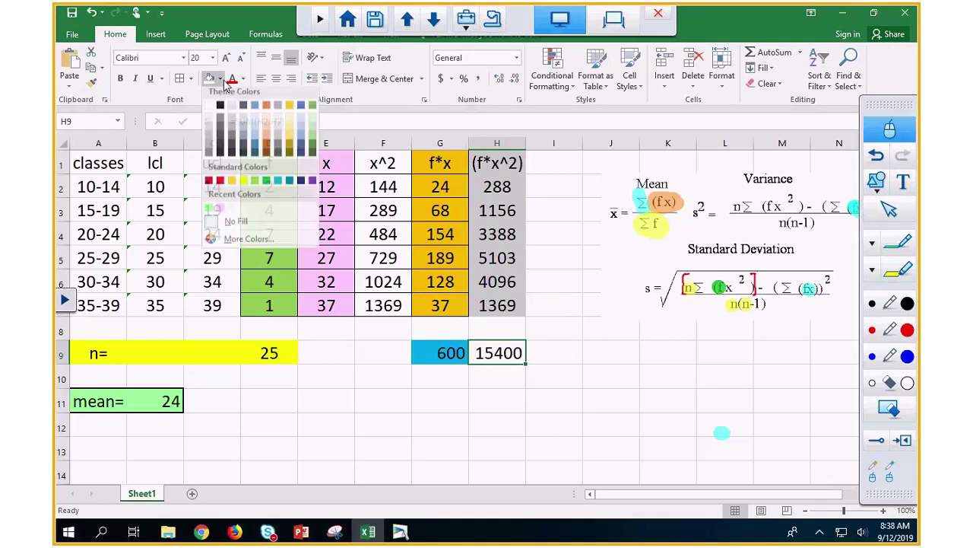
pyautogui.click(232, 128)
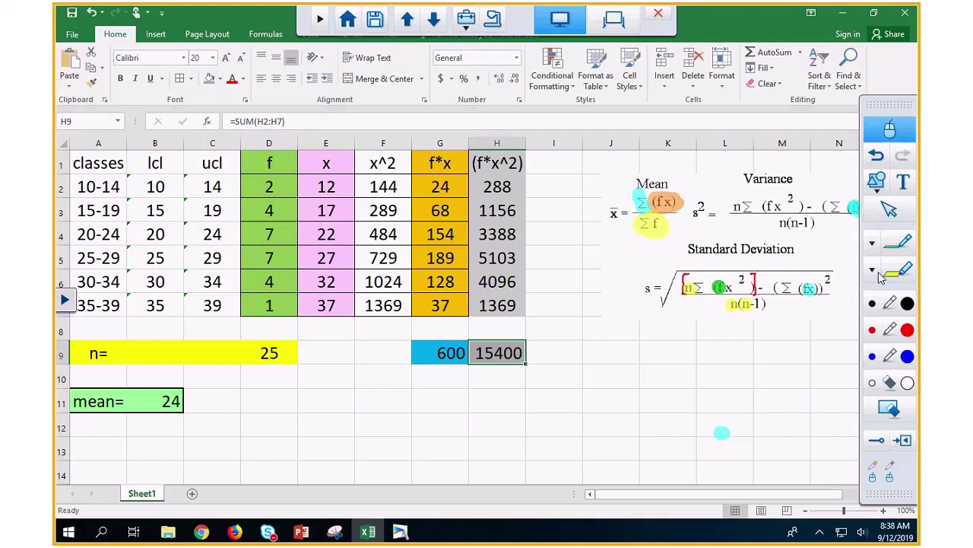
pyautogui.click(875, 271)
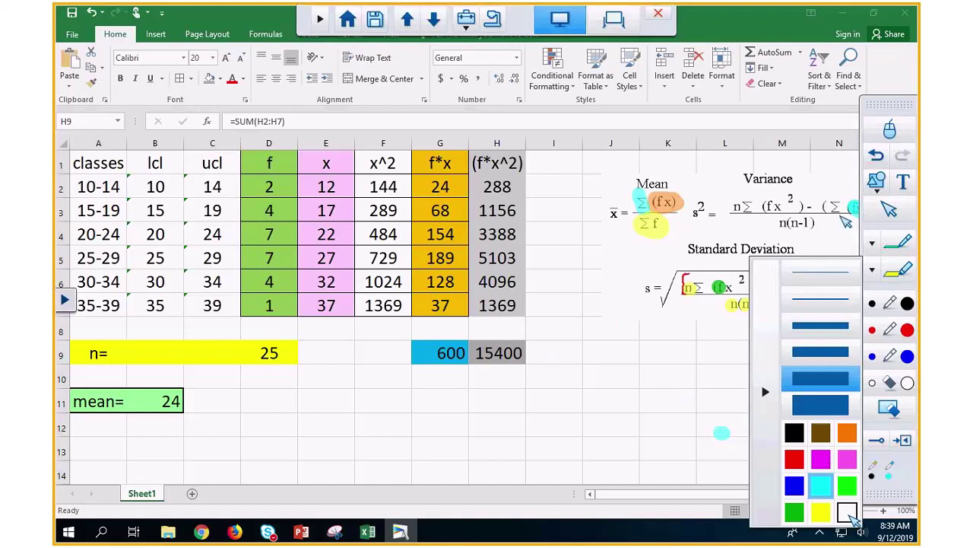
pyautogui.click(889, 130)
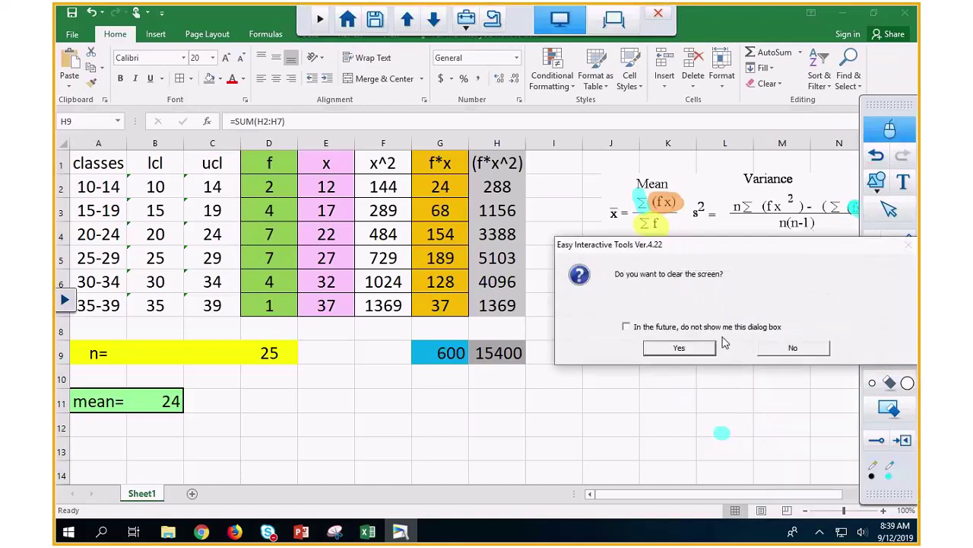
pyautogui.click(626, 328)
pyautogui.click(800, 351)
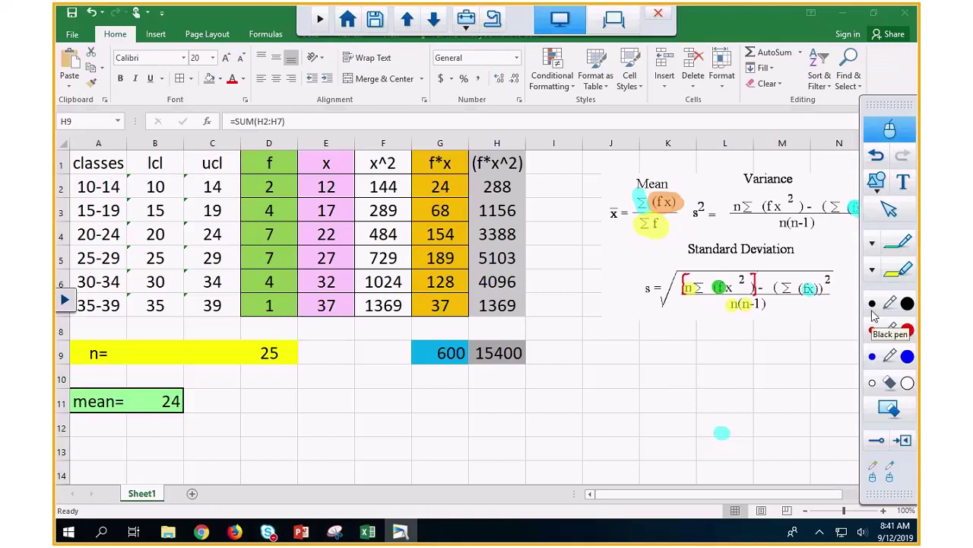
pyautogui.click(888, 213)
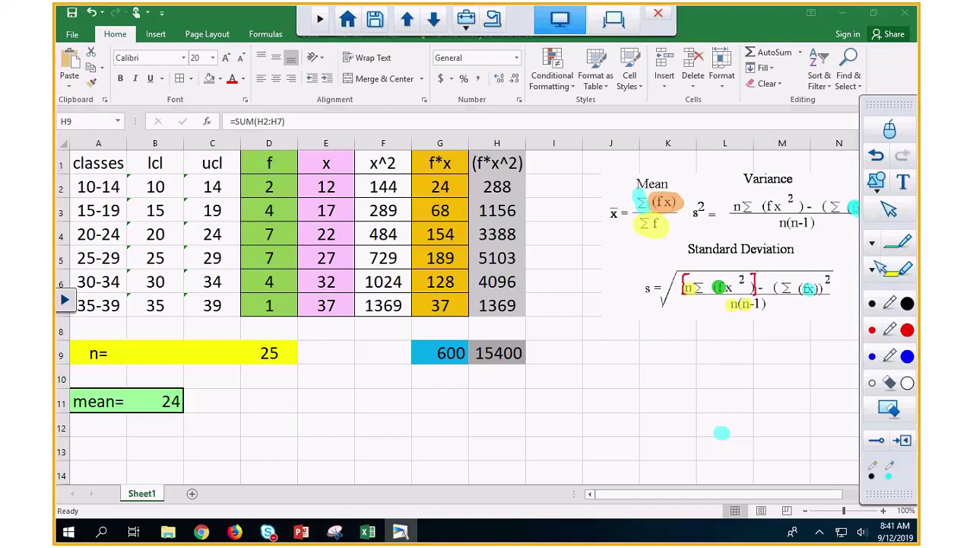
pyautogui.click(891, 131)
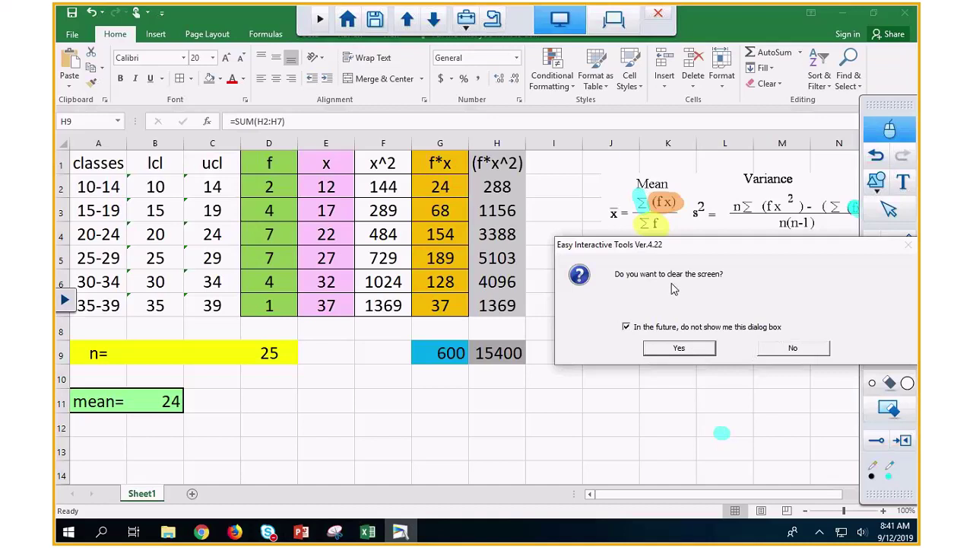
pyautogui.click(793, 348)
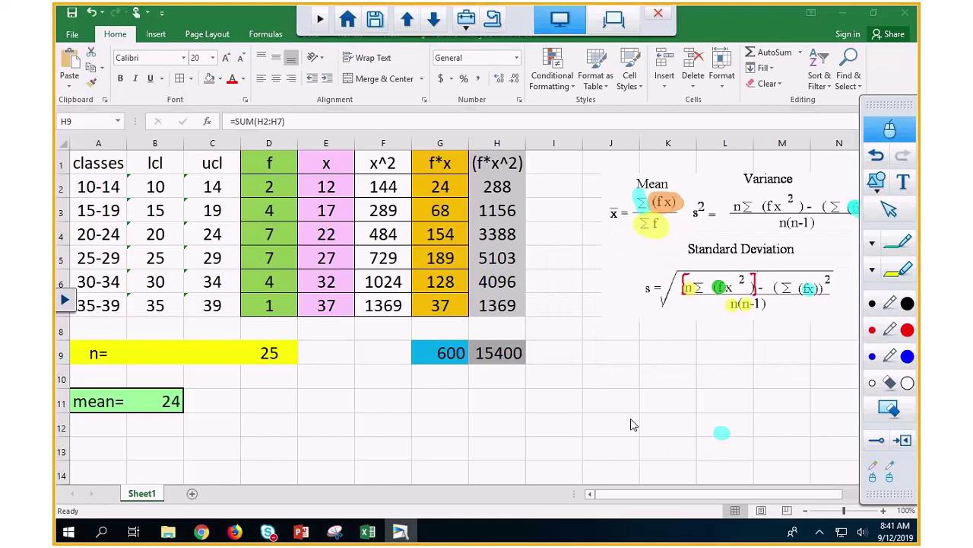
# Step: Label cell J10 "var=" and link K10 to the sample size n with =D9
pyautogui.click(604, 376)
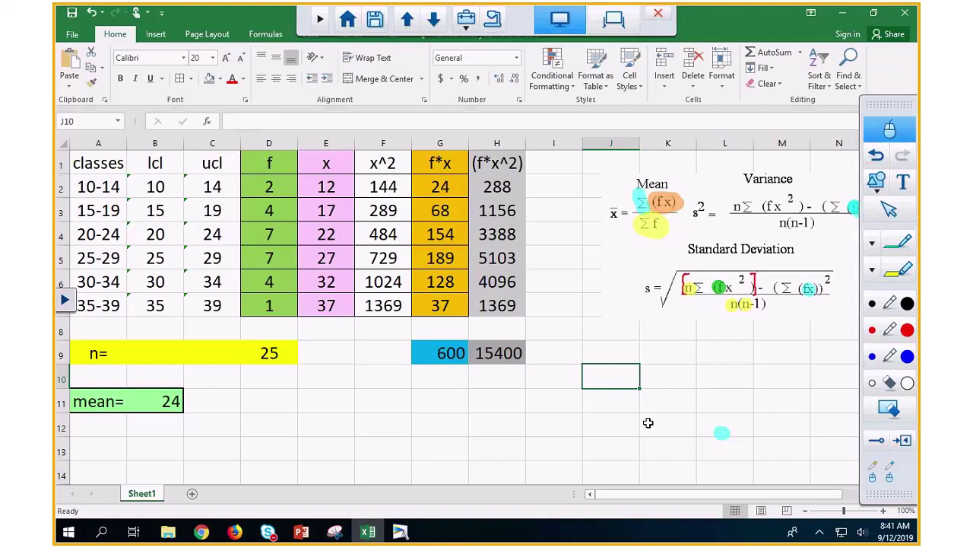
pyautogui.write('var')
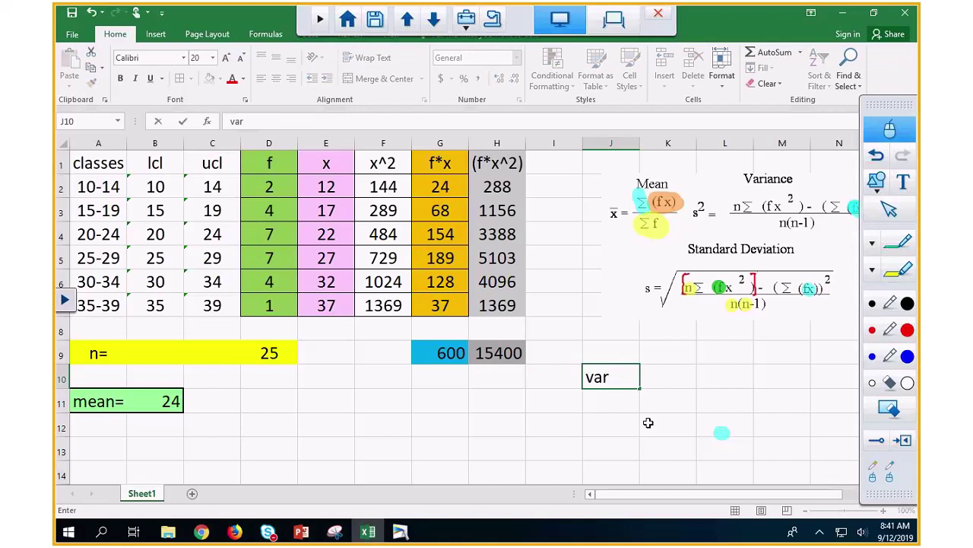
pyautogui.write('=')
pyautogui.press('Tab')
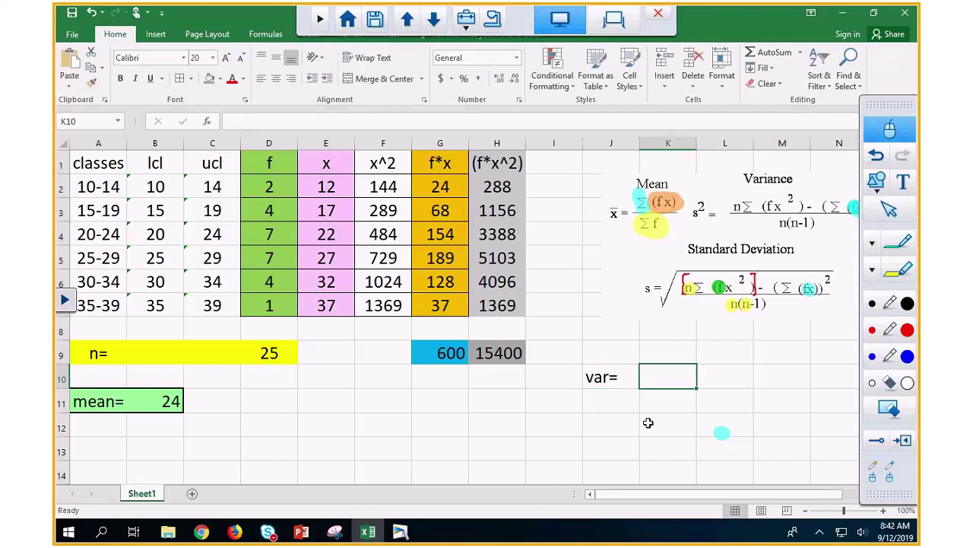
pyautogui.write('=')
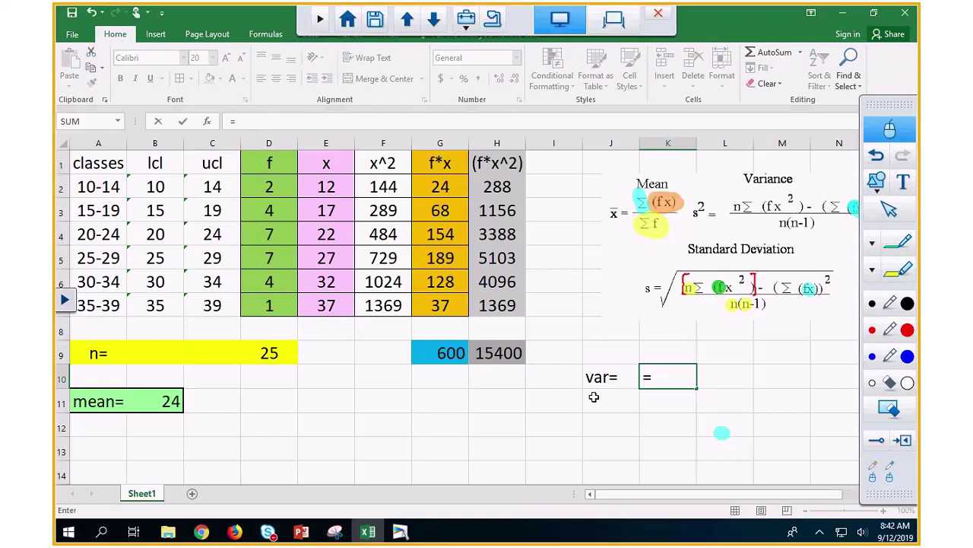
pyautogui.click(267, 352)
pyautogui.press('Return')
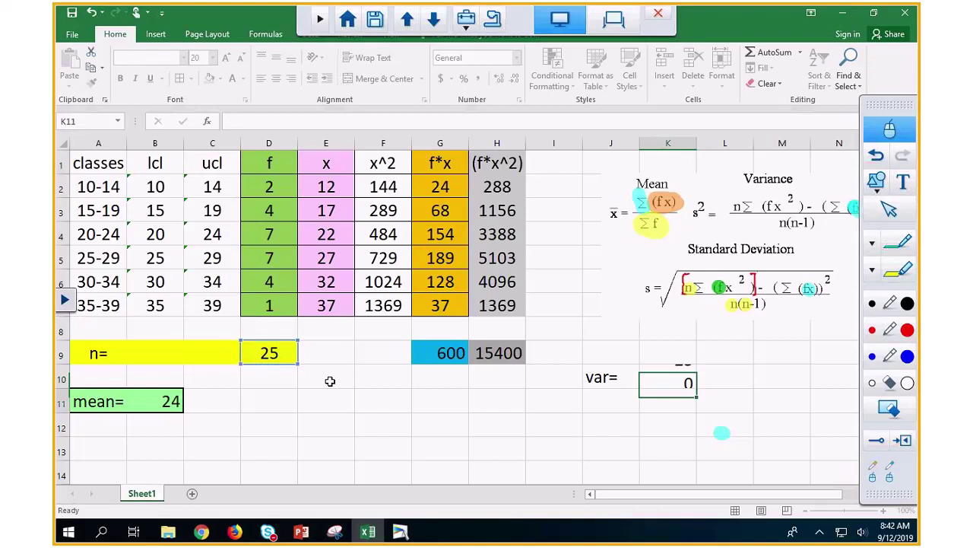
# Step: Link L10 to the (f*x^2) total with =H9 and enter the word "minus" in M10
pyautogui.click(719, 382)
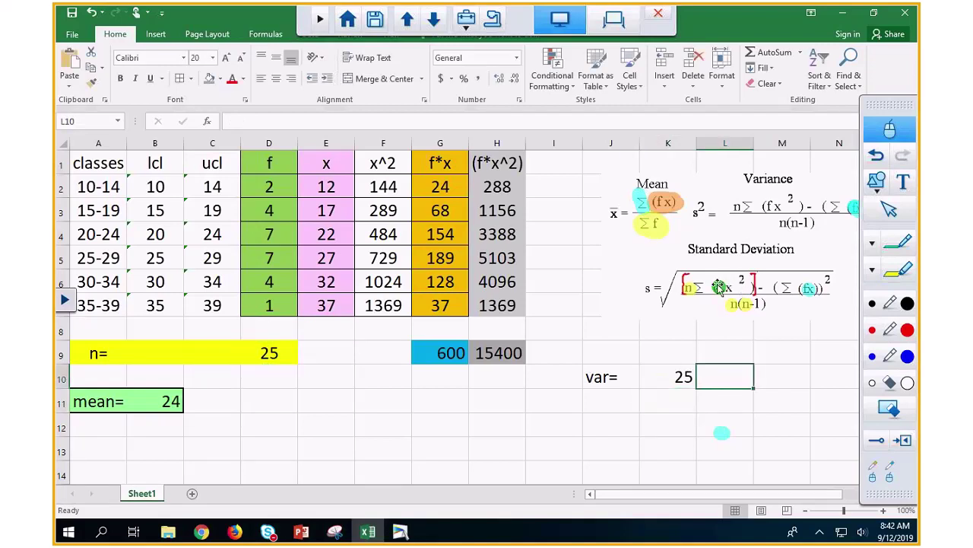
pyautogui.write('=')
pyautogui.click(489, 353)
pyautogui.press('Return')
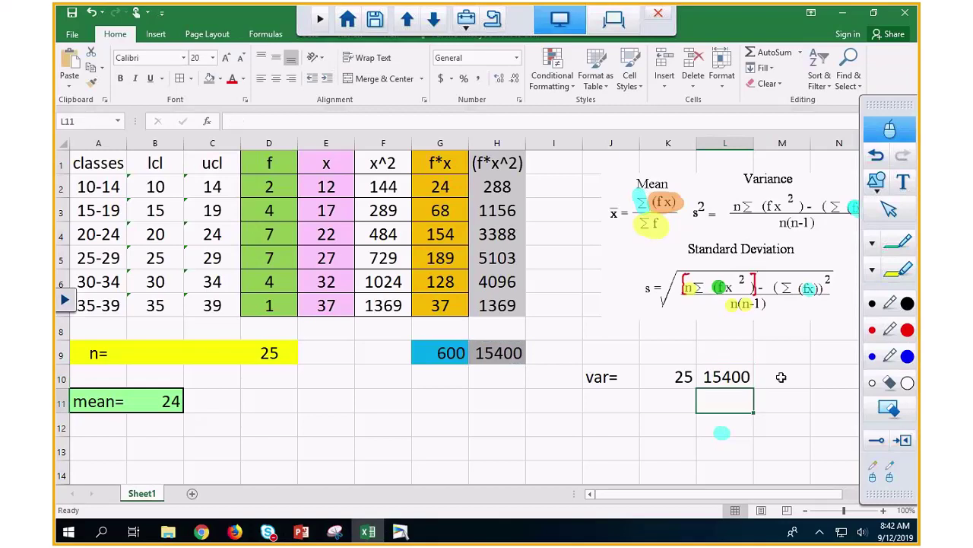
pyautogui.click(782, 378)
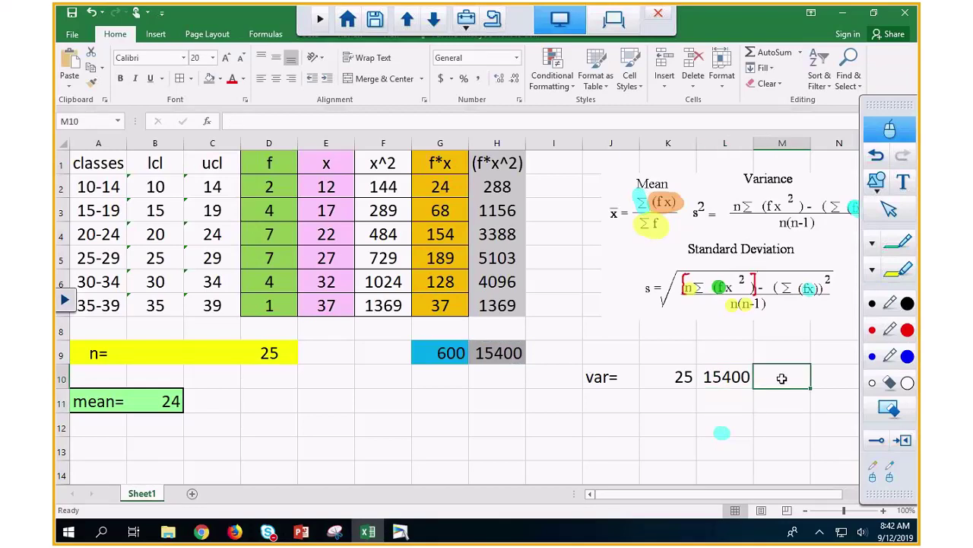
pyautogui.write('minus')
pyautogui.press('Tab')
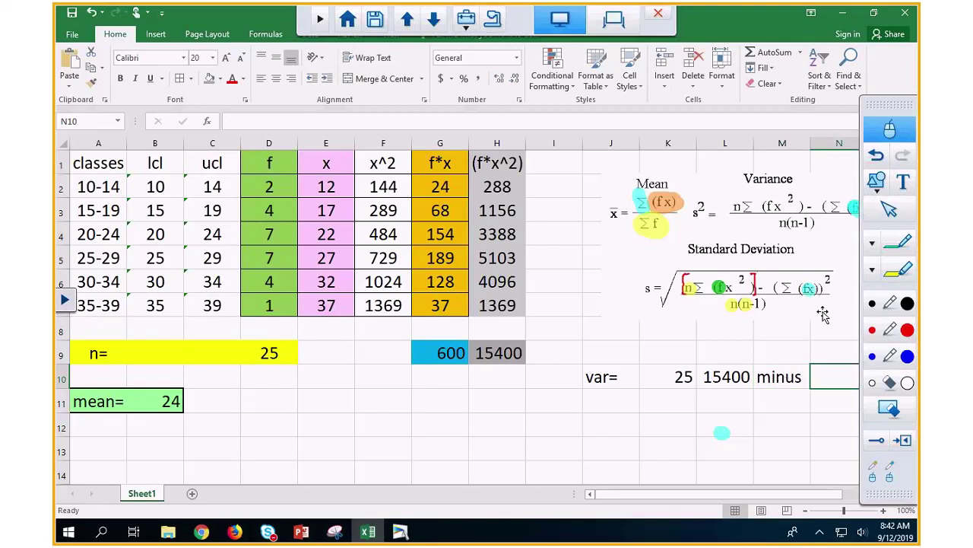
# Step: Collapse the annotation toolbar, link N10 to the f*x total with =G9, and enter ^2 in O10
pyautogui.click(906, 446)
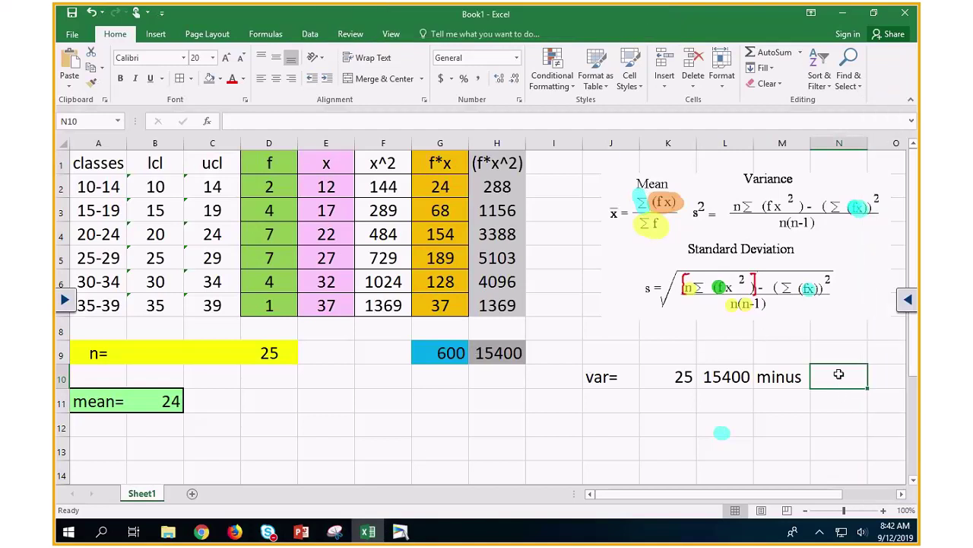
pyautogui.write('=')
pyautogui.click(436, 352)
pyautogui.press('Return')
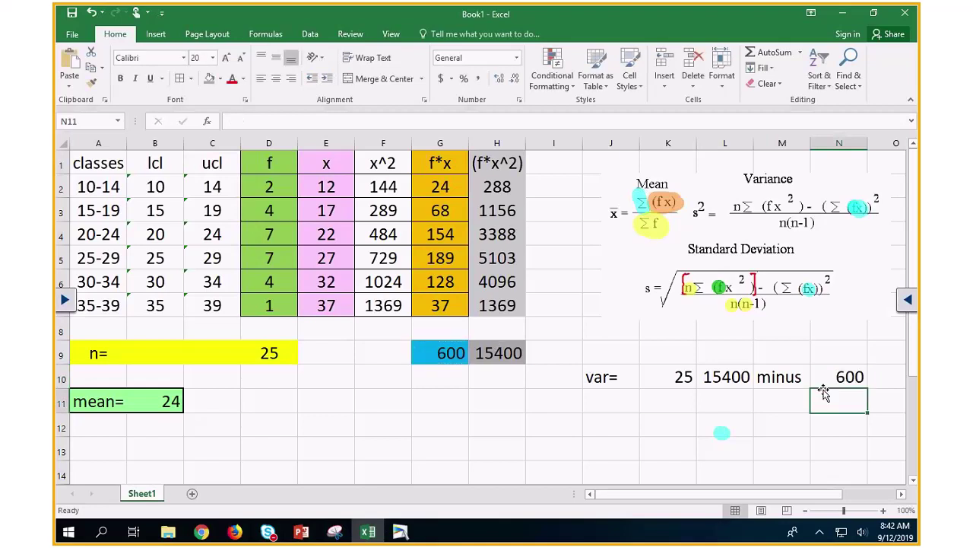
pyautogui.click(877, 371)
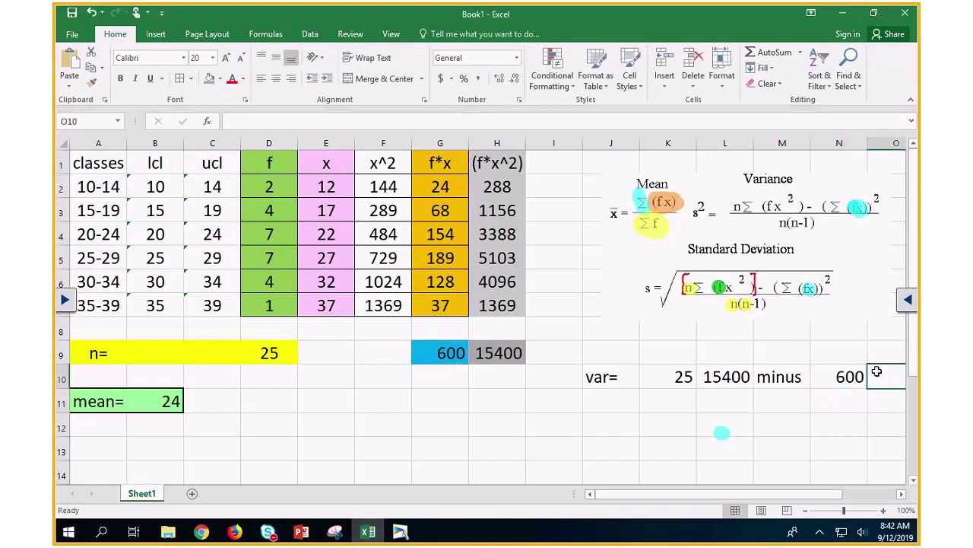
pyautogui.write('^')
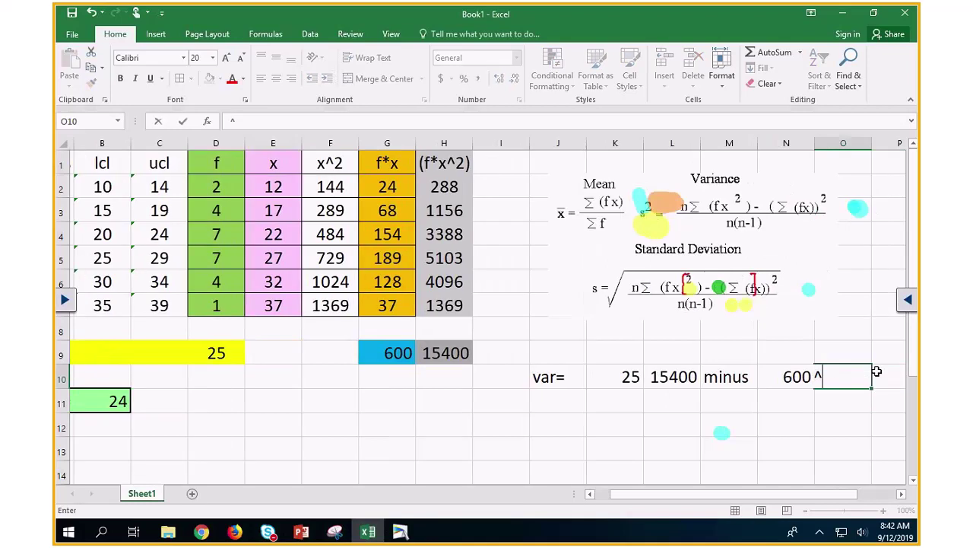
pyautogui.write('23')
pyautogui.press('BackSpace')
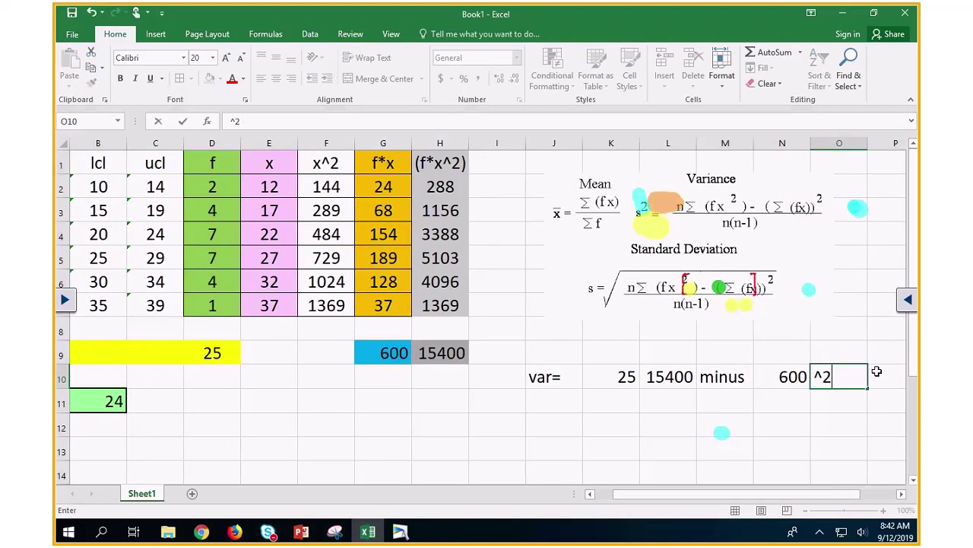
pyautogui.press('Return')
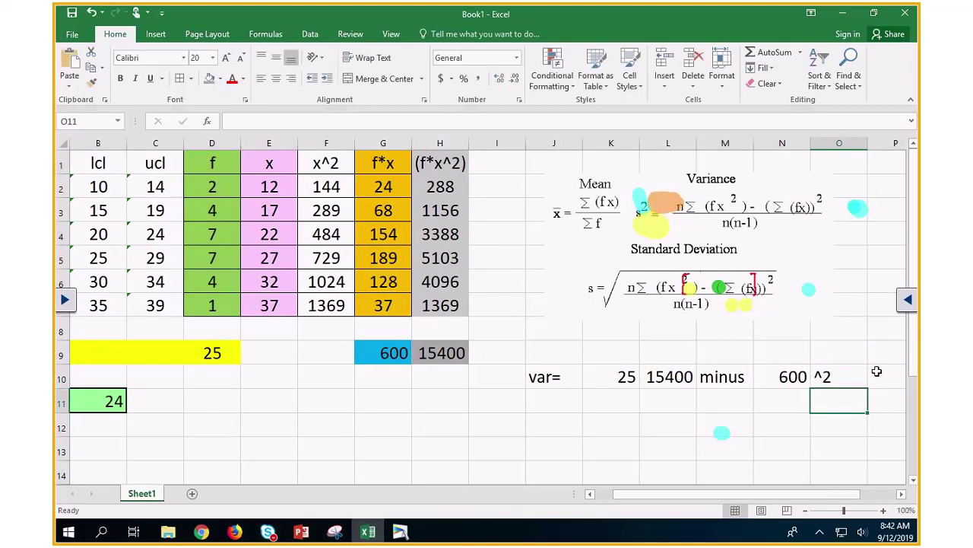
# Step: Shade the linked f*x total in N10 light blue to match cell G9
pyautogui.press('Left')
pyautogui.press('Left')
pyautogui.press('Left')
pyautogui.press('Left')
pyautogui.press('Left')
pyautogui.press('Left')
pyautogui.press('Left')
pyautogui.press('Left')
pyautogui.press('Left')
pyautogui.press('Left')
pyautogui.press('Left')
pyautogui.press('Left')
pyautogui.press('Left')
pyautogui.press('Left')
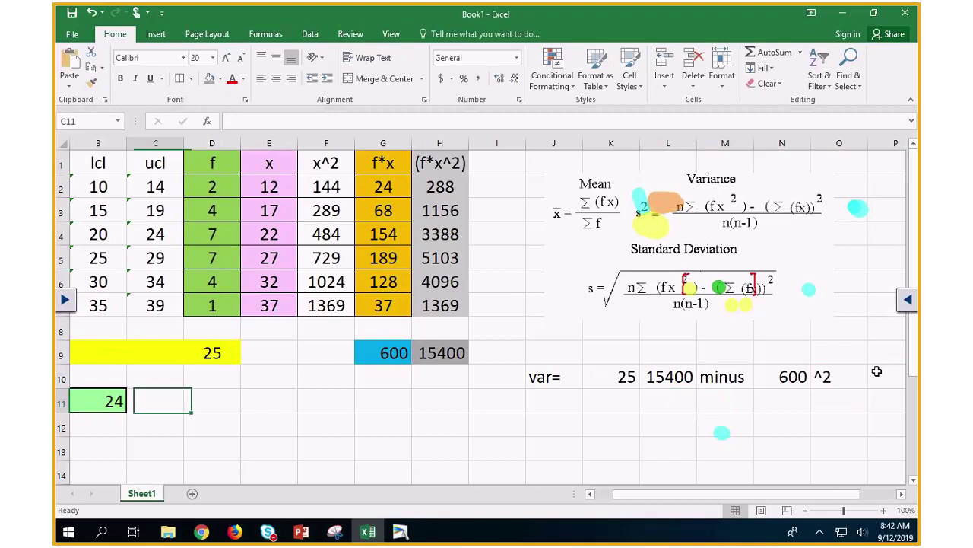
pyautogui.click(839, 377)
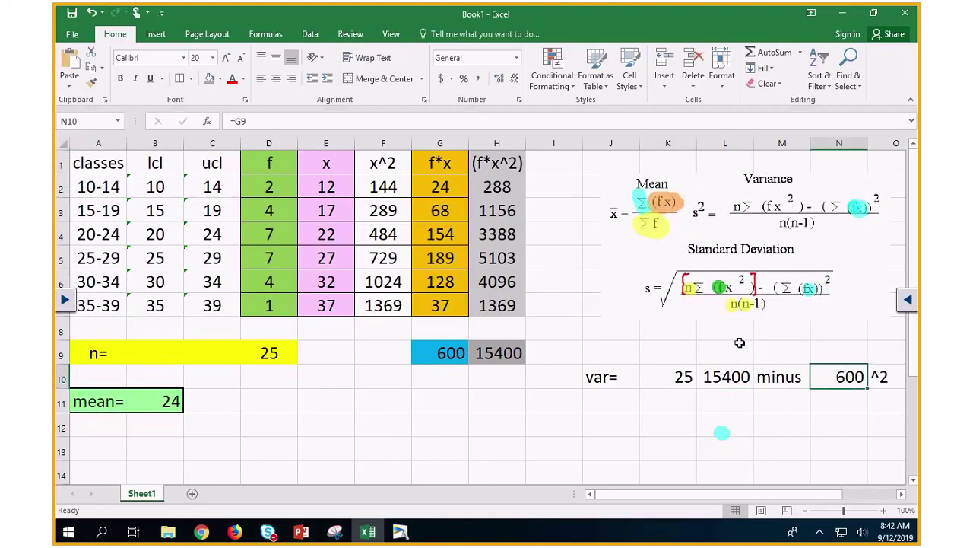
pyautogui.click(220, 78)
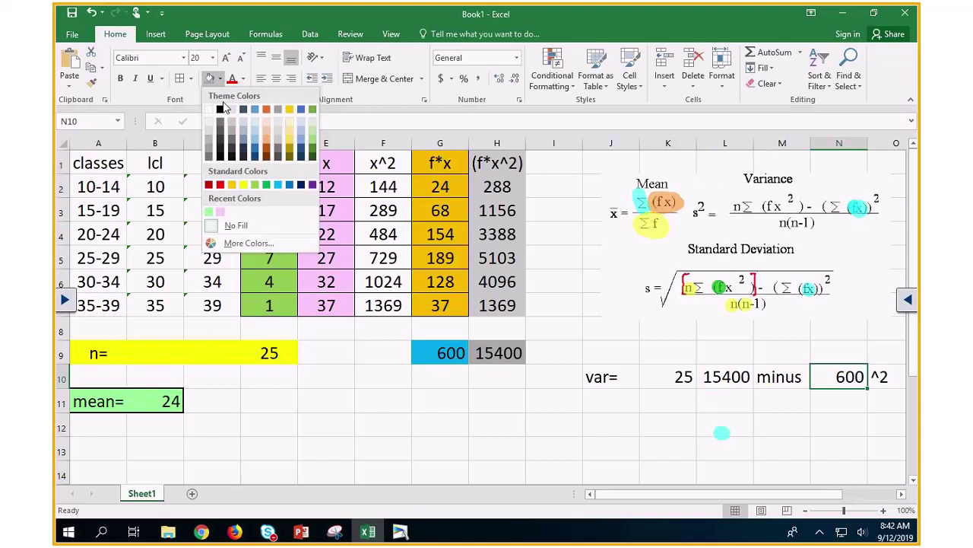
pyautogui.click(268, 186)
# Step: Shade the linked (f*x^2) total in L10 light blue-grey and the n value in K10 yellow
pyautogui.click(722, 376)
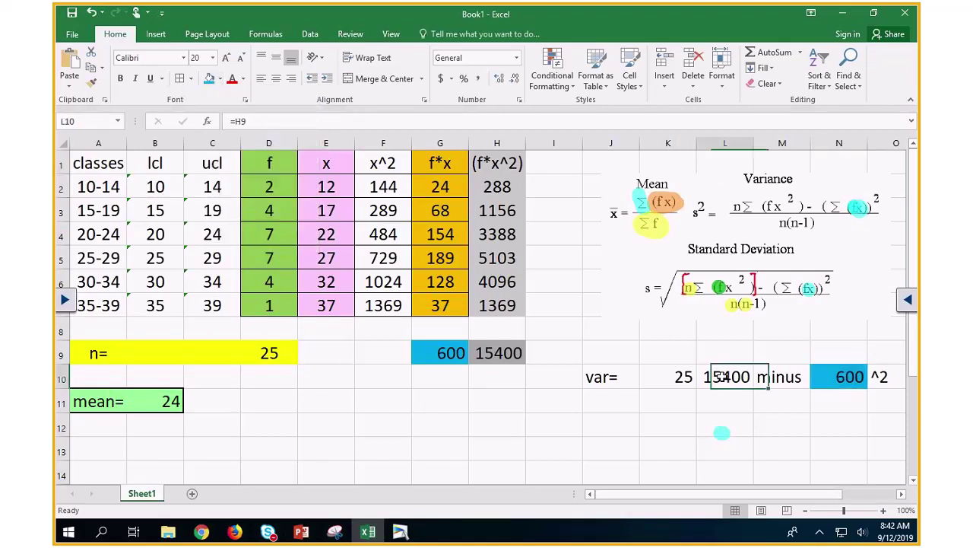
pyautogui.click(220, 78)
pyautogui.click(241, 122)
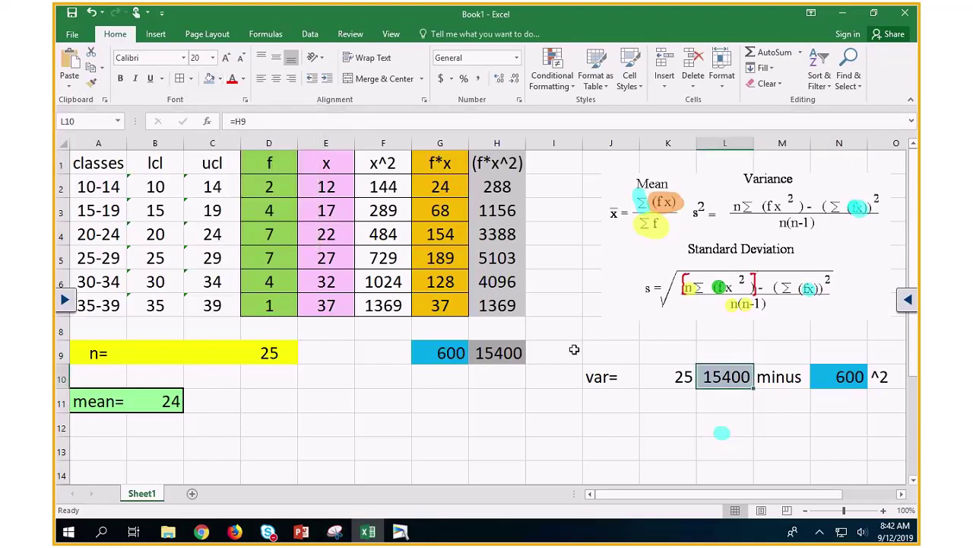
pyautogui.click(667, 378)
pyautogui.click(220, 78)
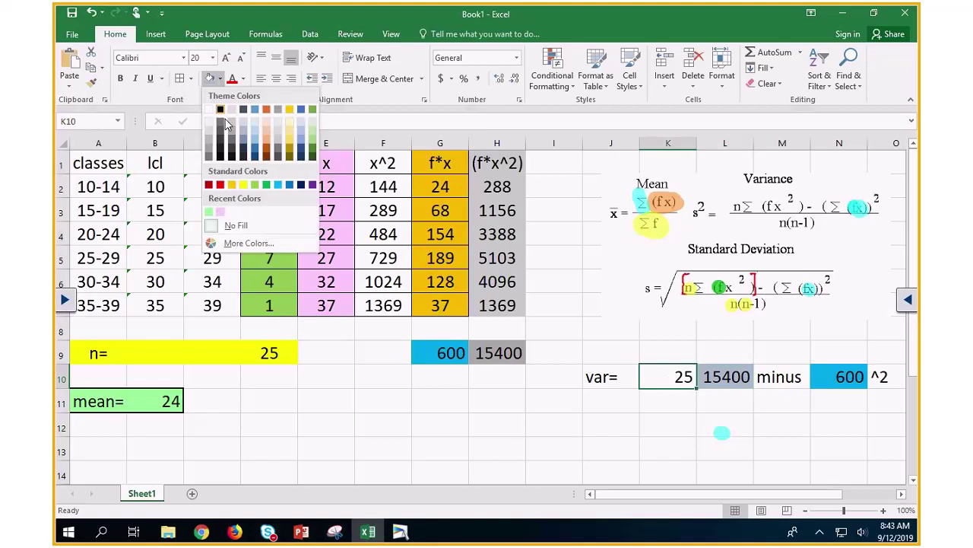
pyautogui.click(243, 185)
# Step: Lay out the variance denominator n(n-1) by linking L11 to n with =D9 and entering 24 in M11
pyautogui.click(741, 409)
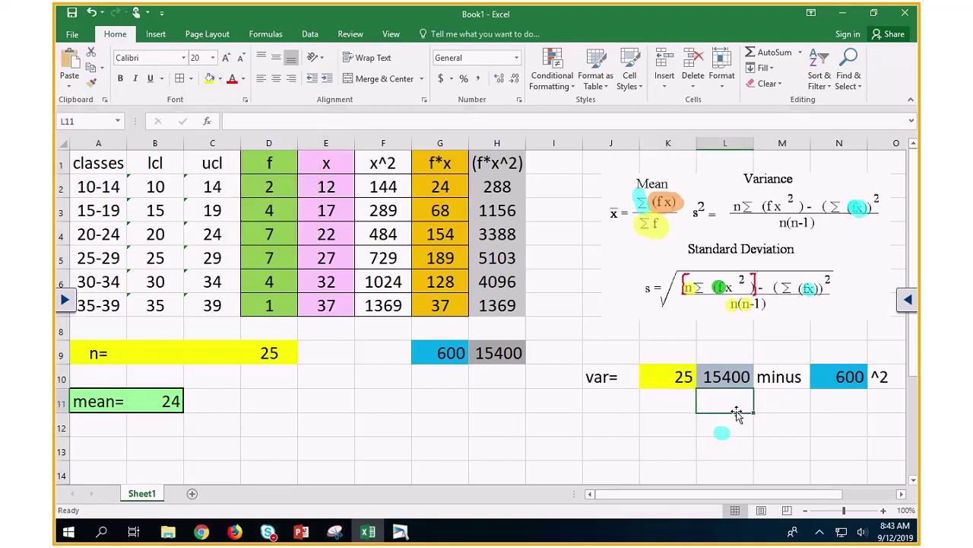
pyautogui.write('=')
pyautogui.click(275, 349)
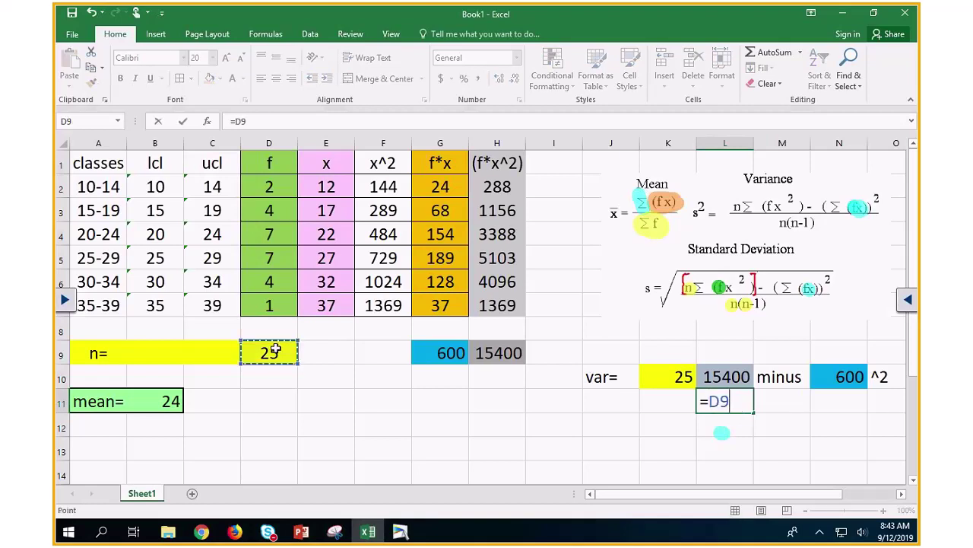
pyautogui.press('Return')
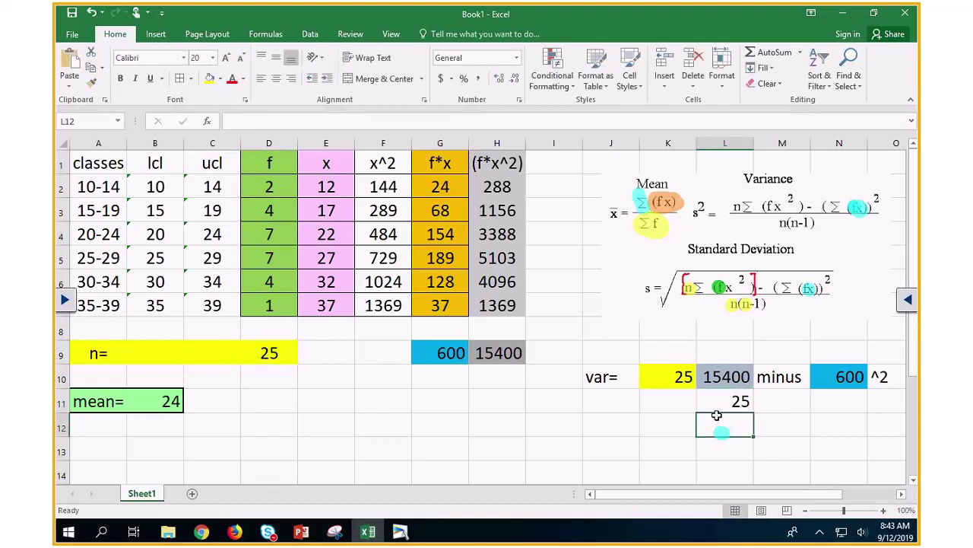
pyautogui.click(786, 411)
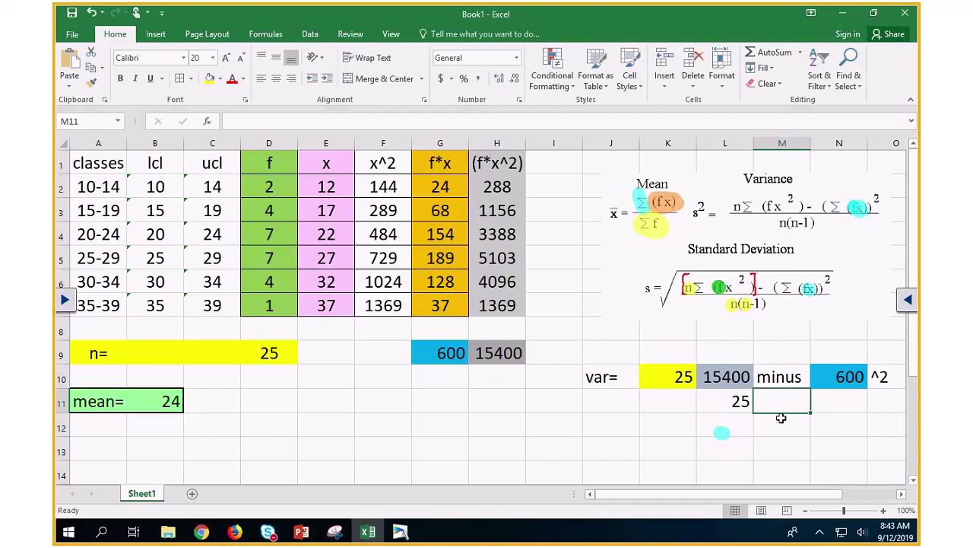
pyautogui.write('24')
pyautogui.press('Return')
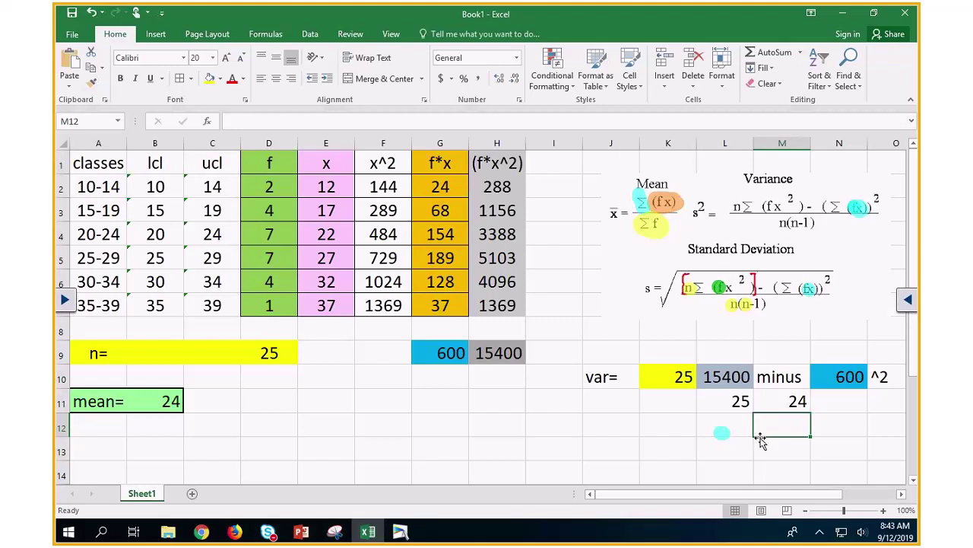
# Step: Label cell J13 "var=" for the variance result and move on to K13
pyautogui.click(617, 453)
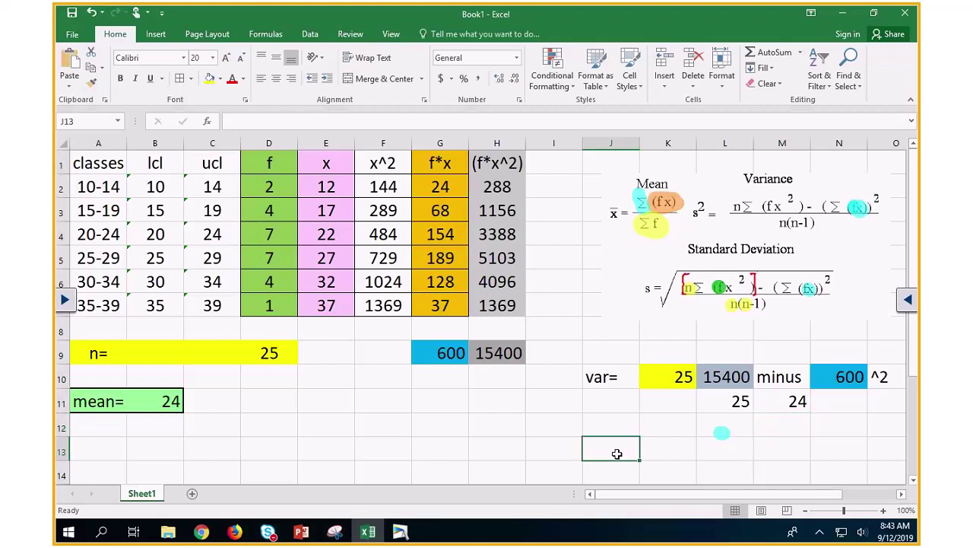
pyautogui.write('var=')
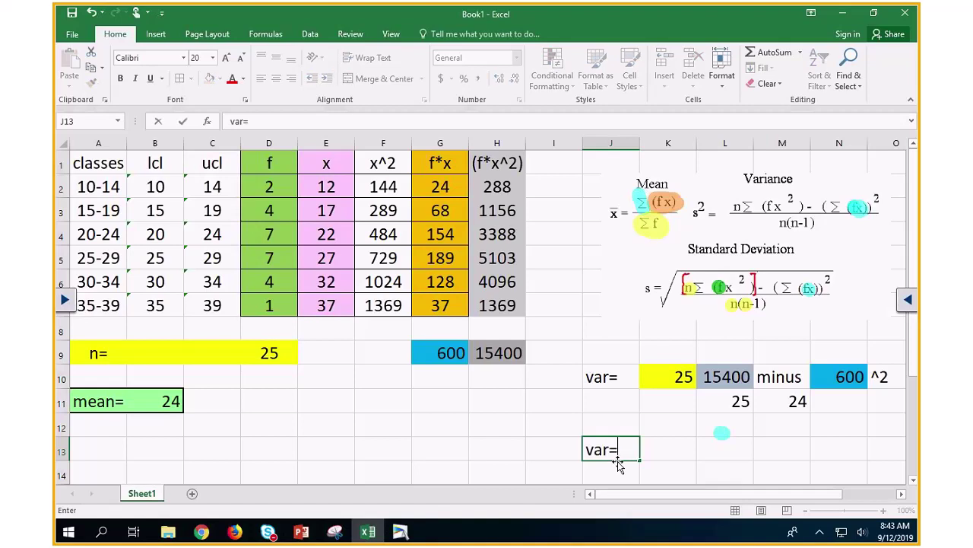
pyautogui.press('Tab')
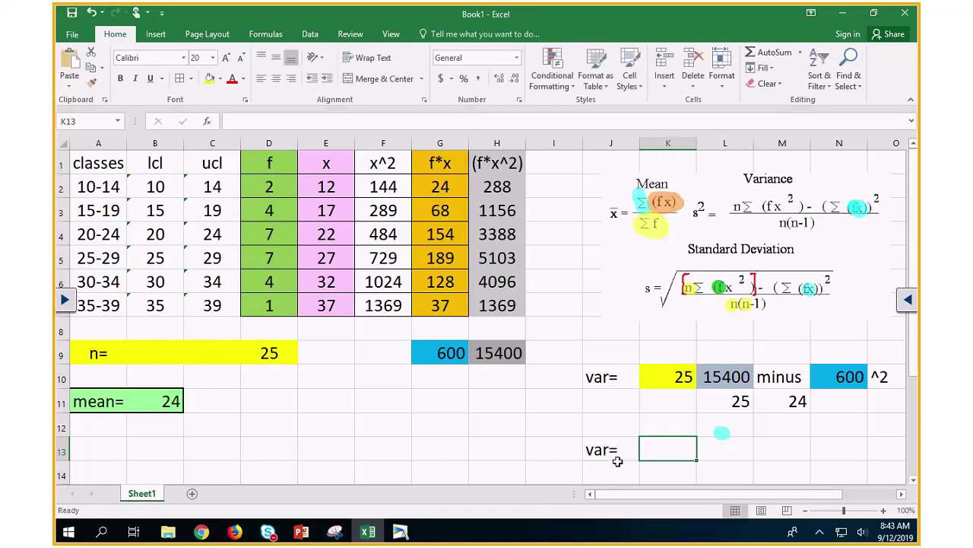
# Step: Calculate the first numerator term of the variance in K13 with =K10*L10
pyautogui.write('=')
pyautogui.click(679, 371)
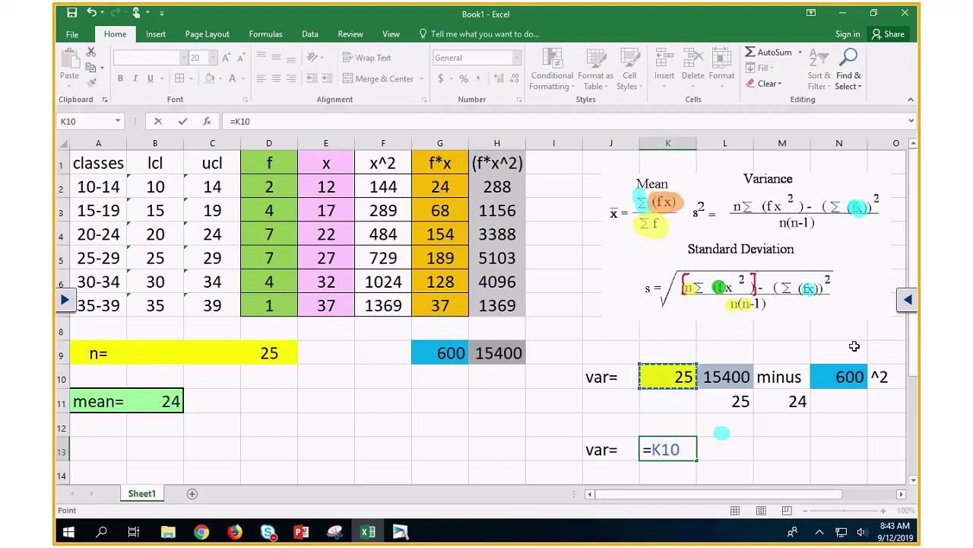
pyautogui.write('*')
pyautogui.click(749, 379)
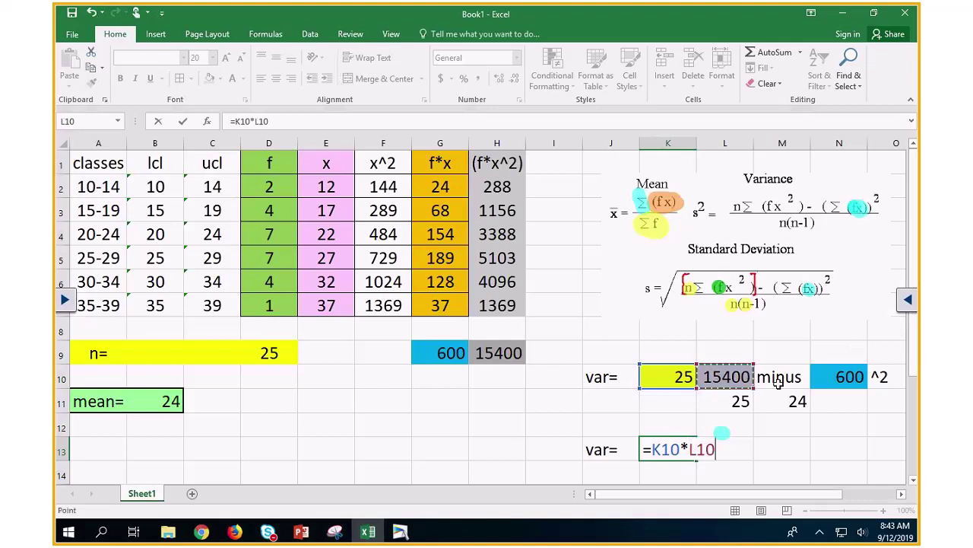
pyautogui.press('Return')
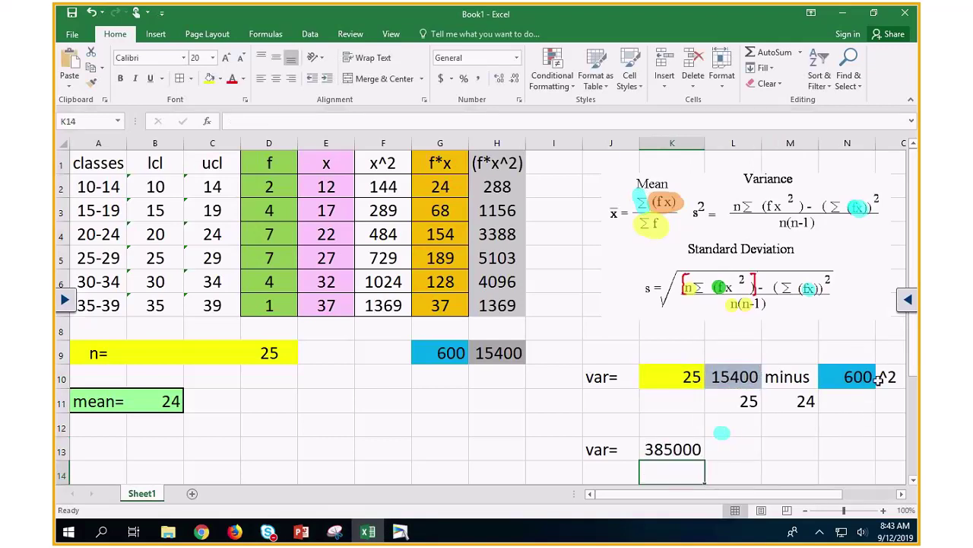
# Step: Enter "minus" in L13 and calculate the squared f*x total in M13 with =N10^2
pyautogui.click(749, 450)
pyautogui.write('minus')
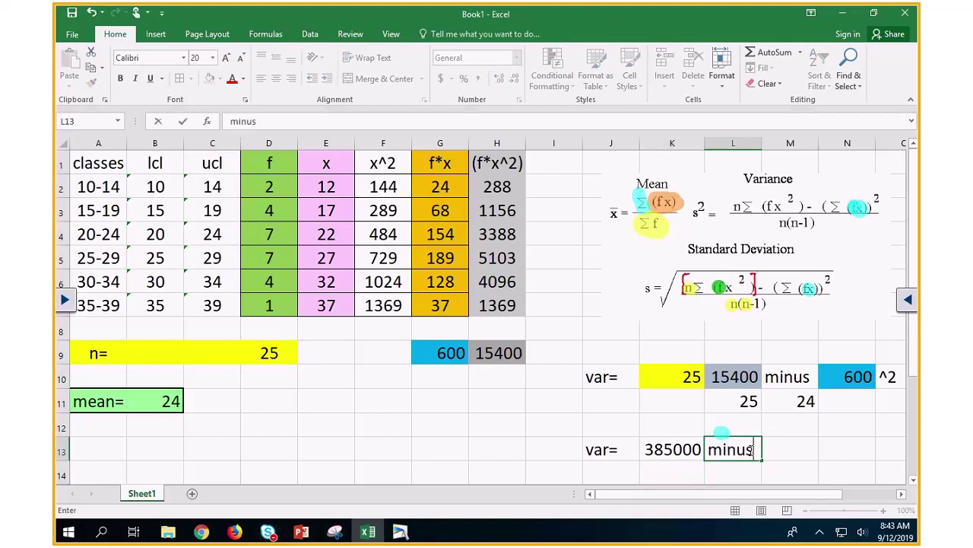
pyautogui.press('Tab')
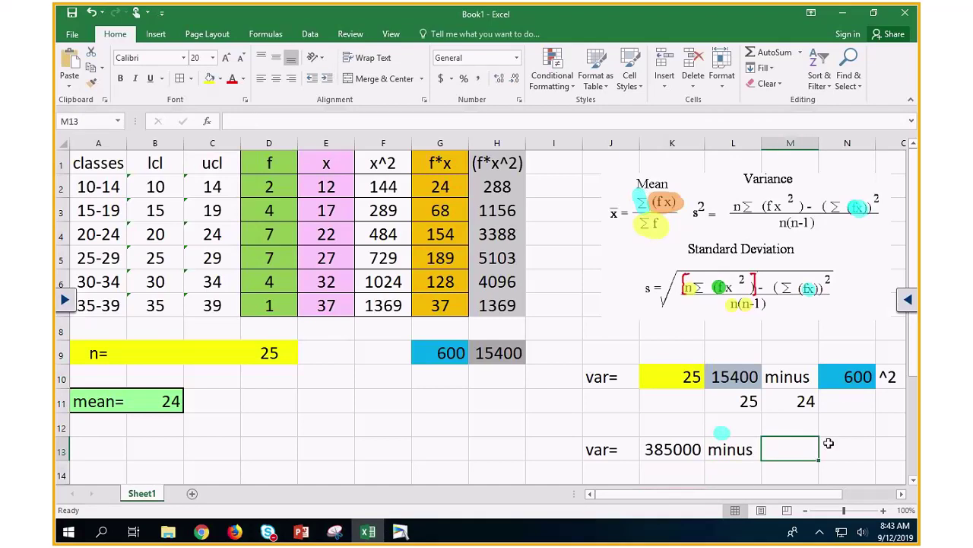
pyautogui.write('=')
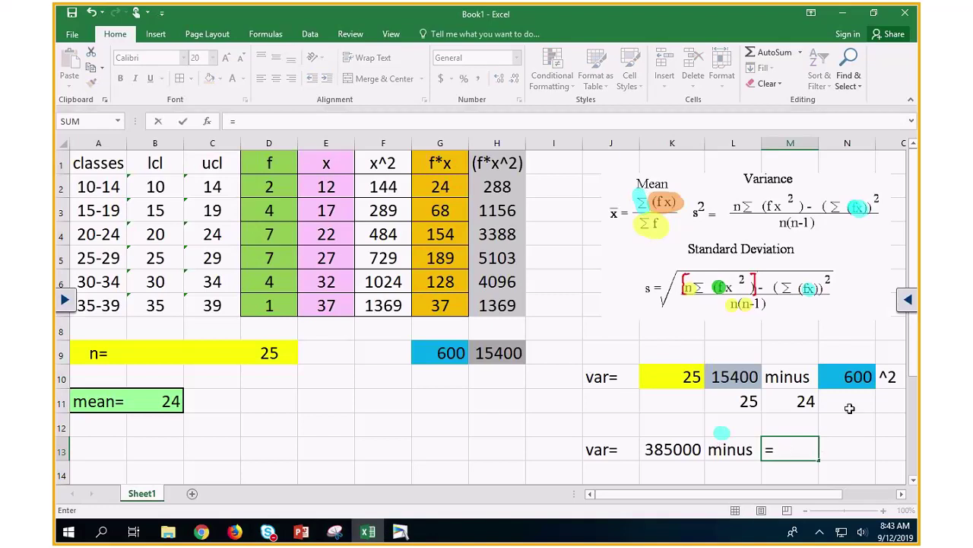
pyautogui.click(858, 373)
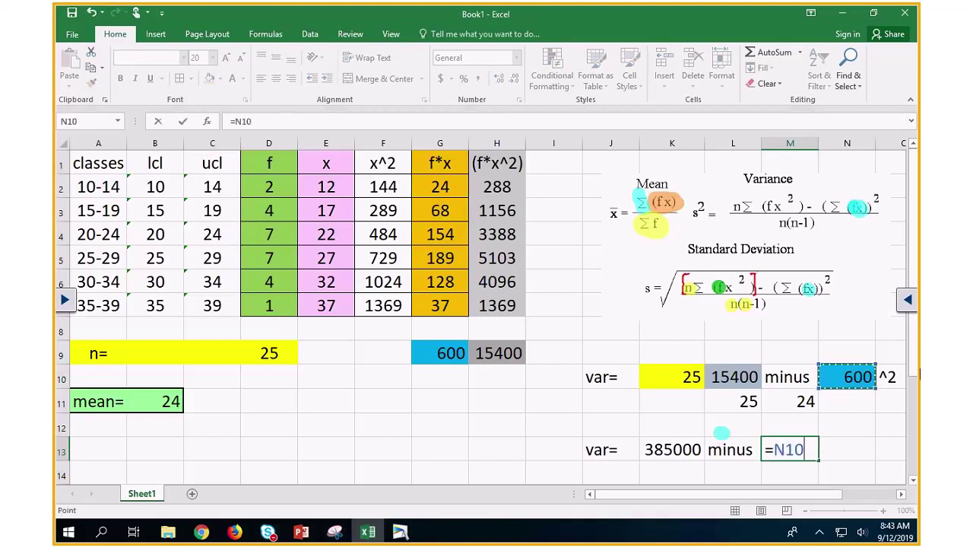
pyautogui.write('^2')
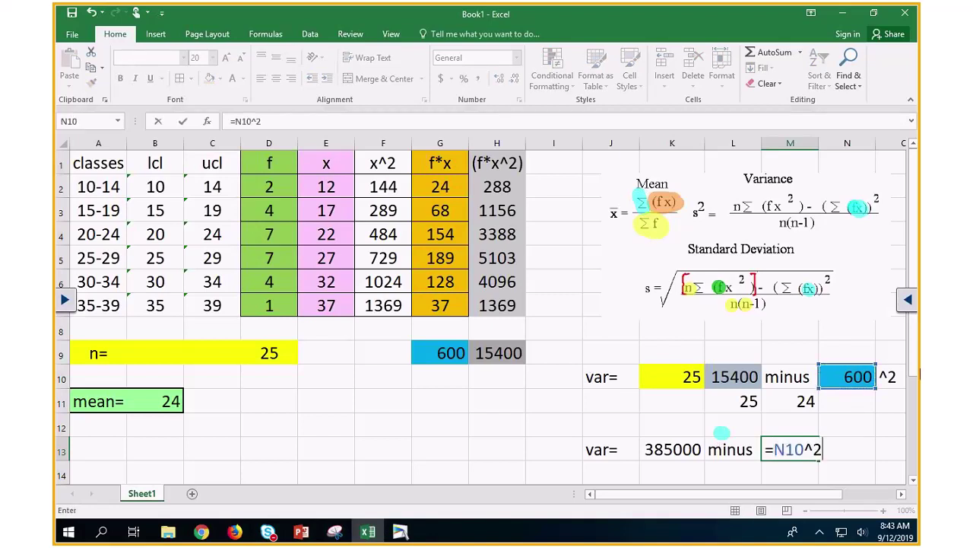
pyautogui.press('Return')
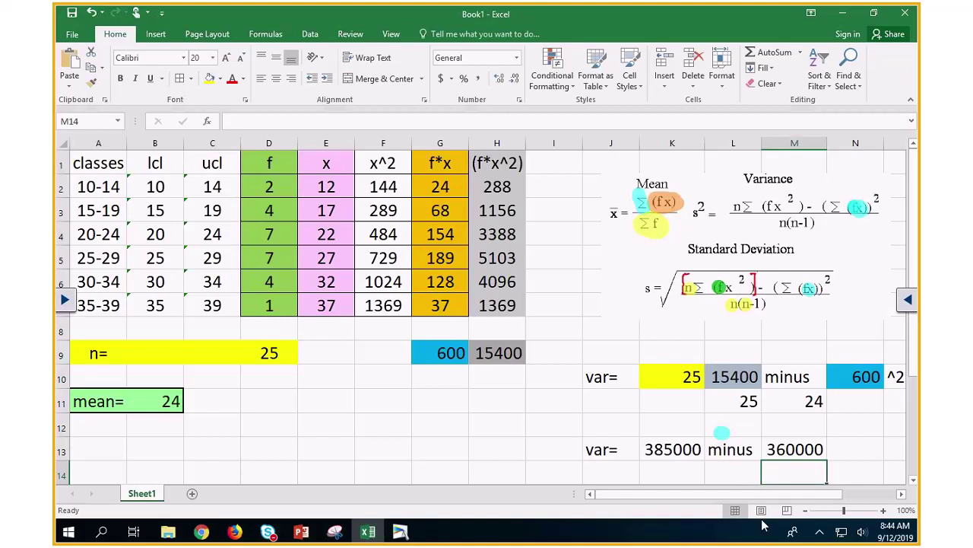
# Step: Calculate the variance denominator n(n-1) in L14 with =L11*M11
pyautogui.press('Left')
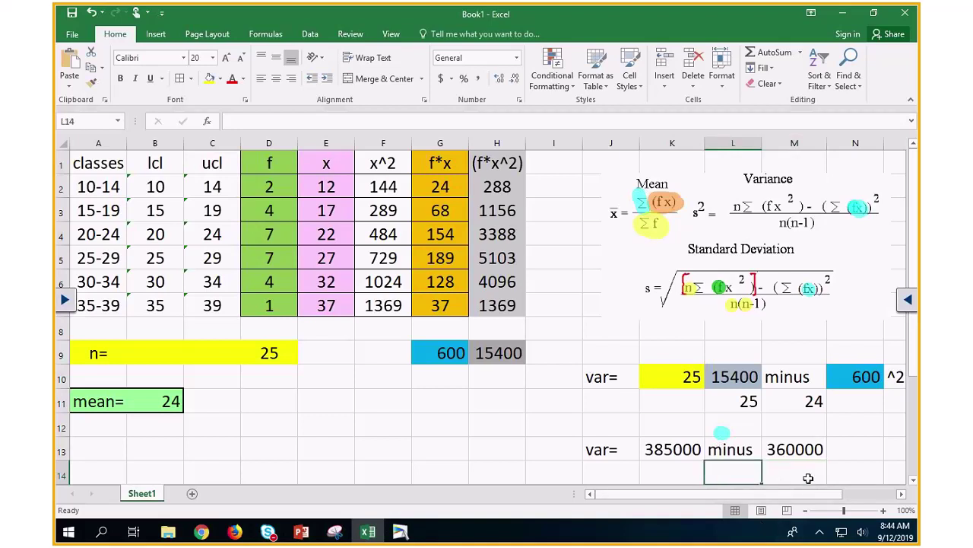
pyautogui.write('=')
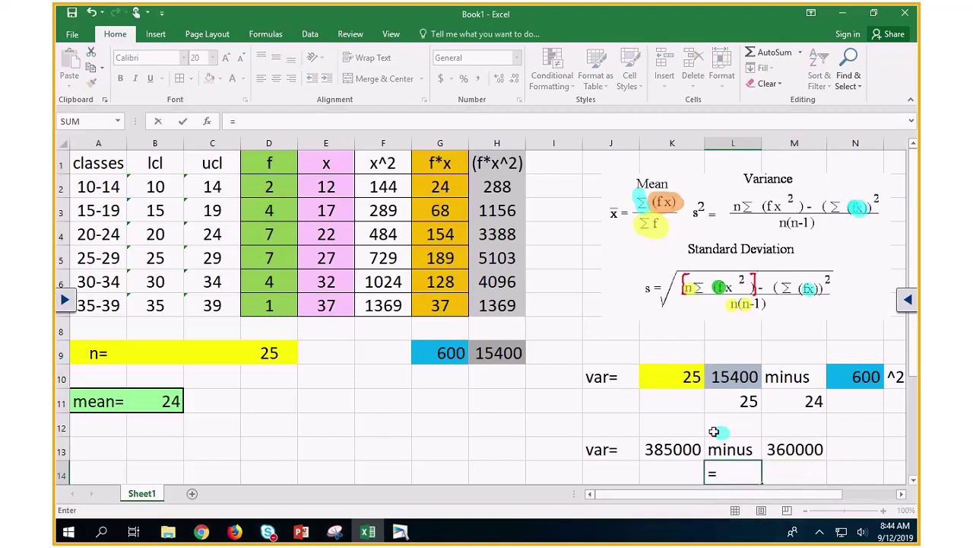
pyautogui.click(734, 403)
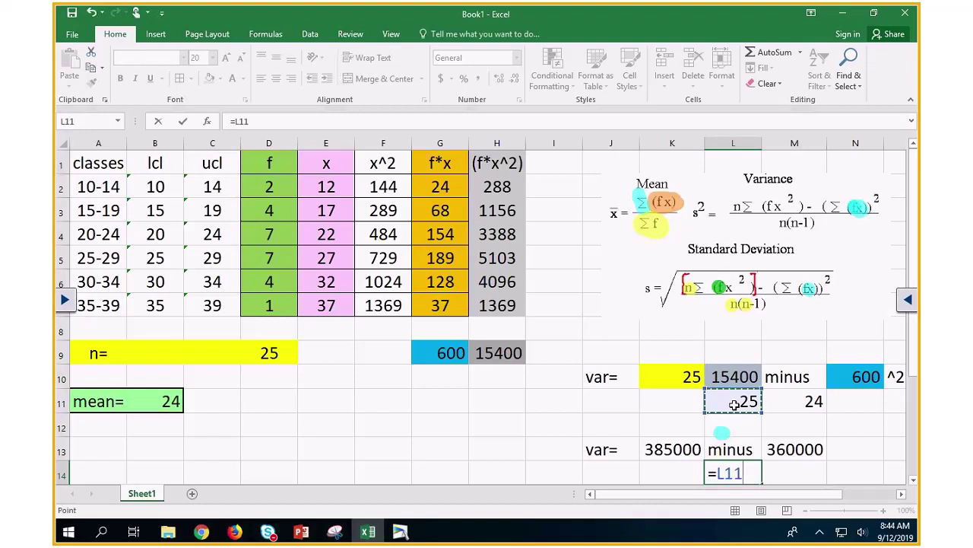
pyautogui.write('*')
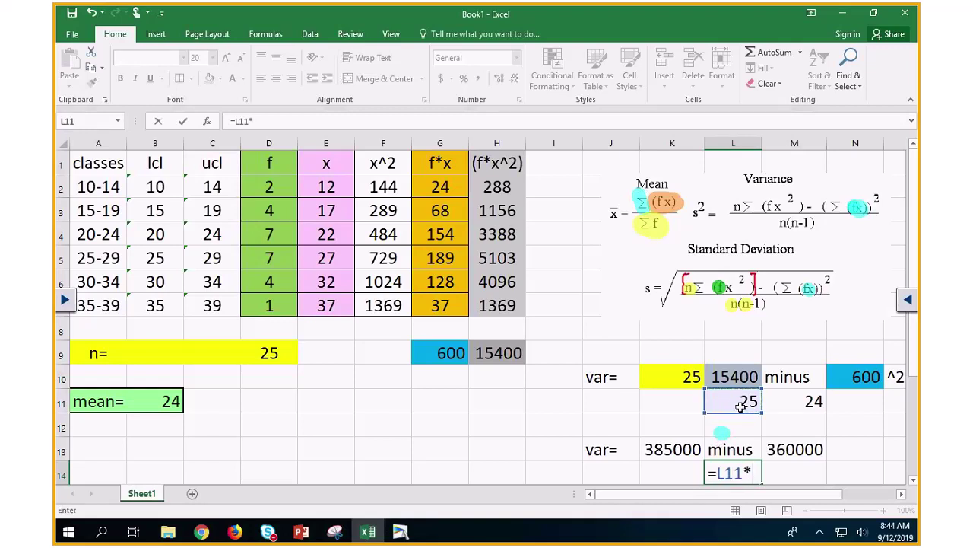
pyautogui.click(799, 405)
pyautogui.press('Return')
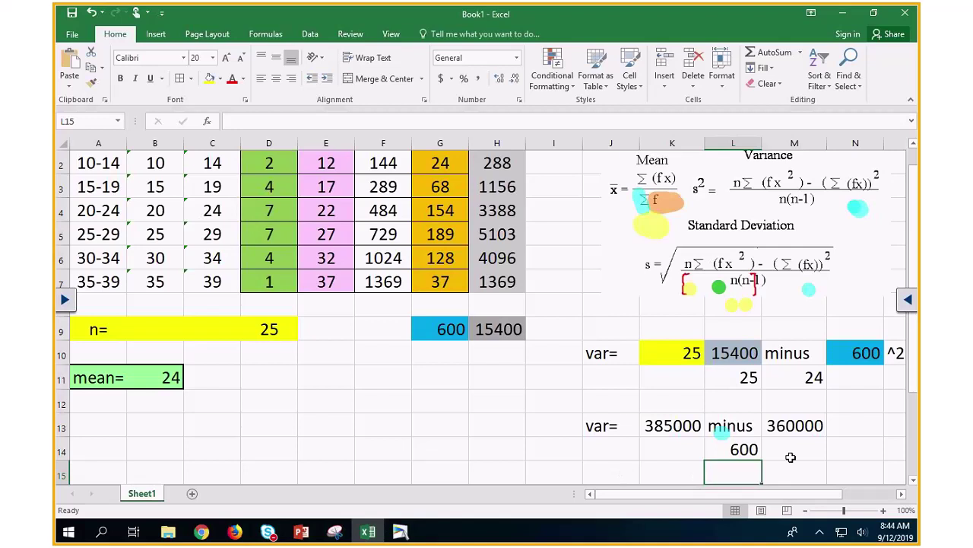
# Step: Label J17 "var=" and calculate the variance numerator in K17 with =K13-M13
pyautogui.scroll(-1, 791, 456)
pyautogui.scroll(1, 791, 456)
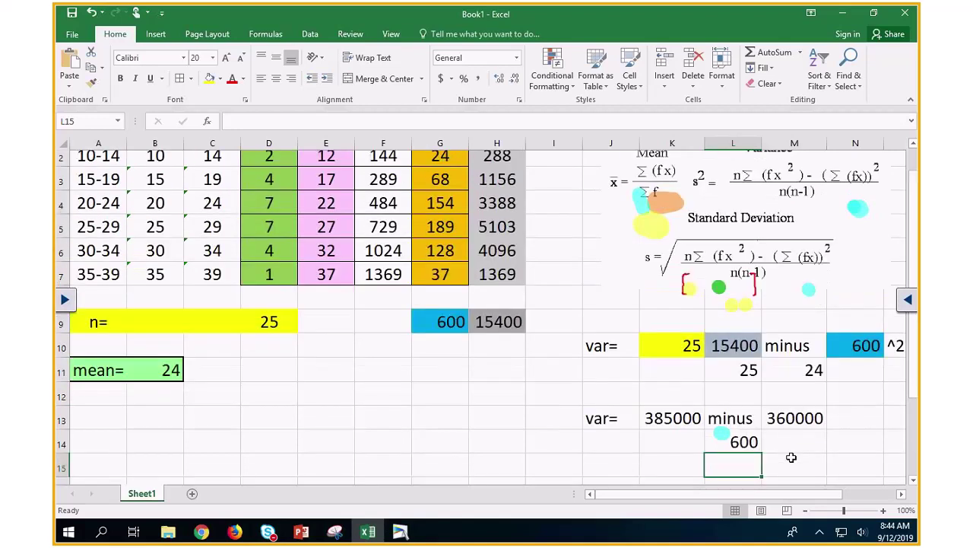
pyautogui.scroll(-1, 791, 457)
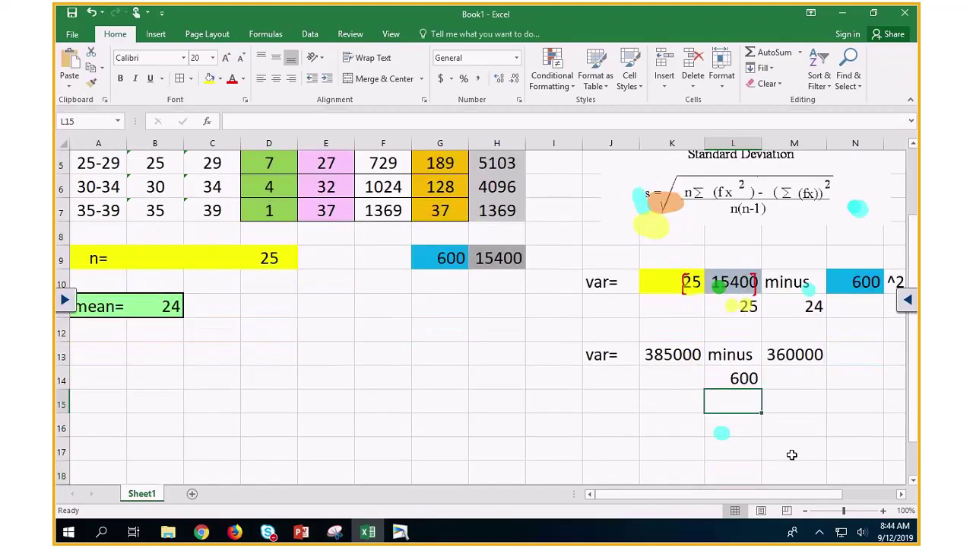
pyautogui.click(615, 443)
pyautogui.write('var=')
pyautogui.click(673, 444)
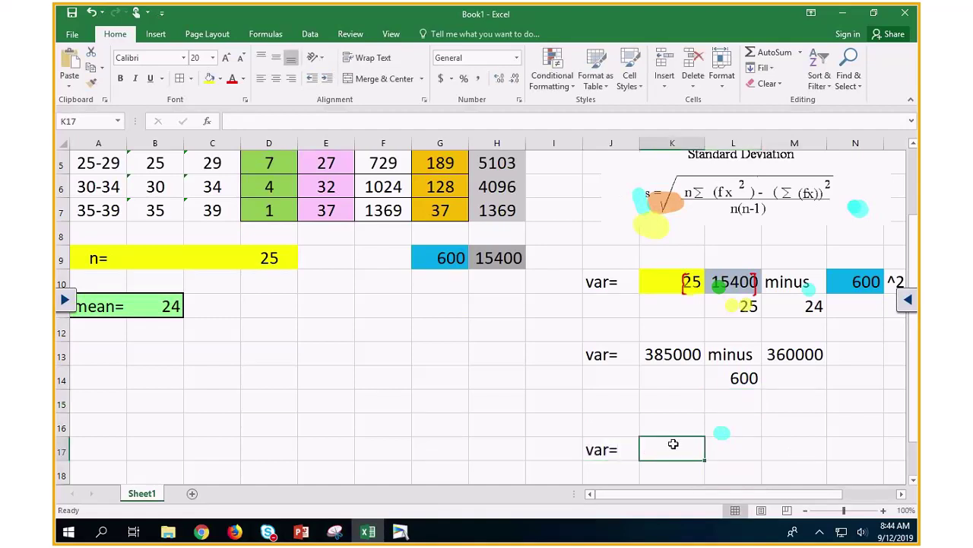
pyautogui.write('=')
pyautogui.click(691, 355)
pyautogui.write('-')
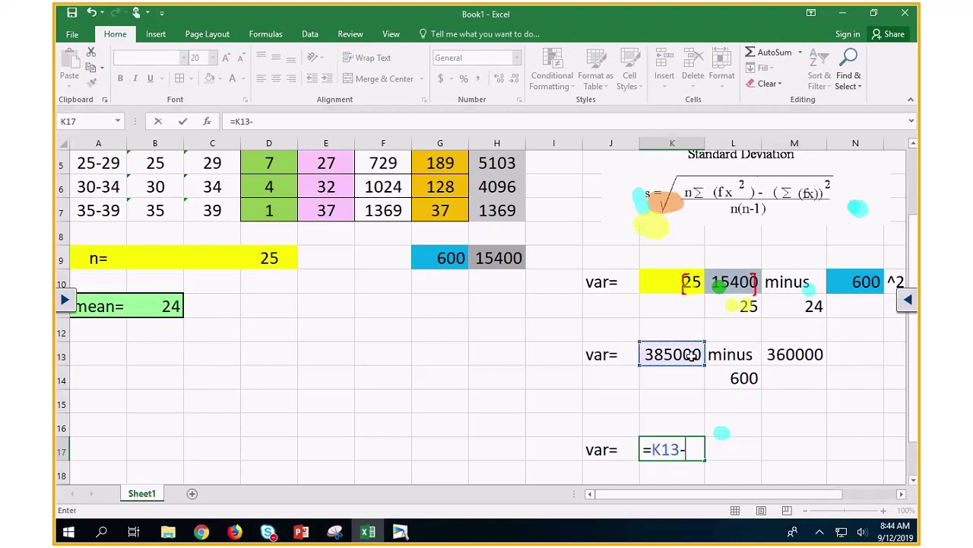
pyautogui.click(794, 353)
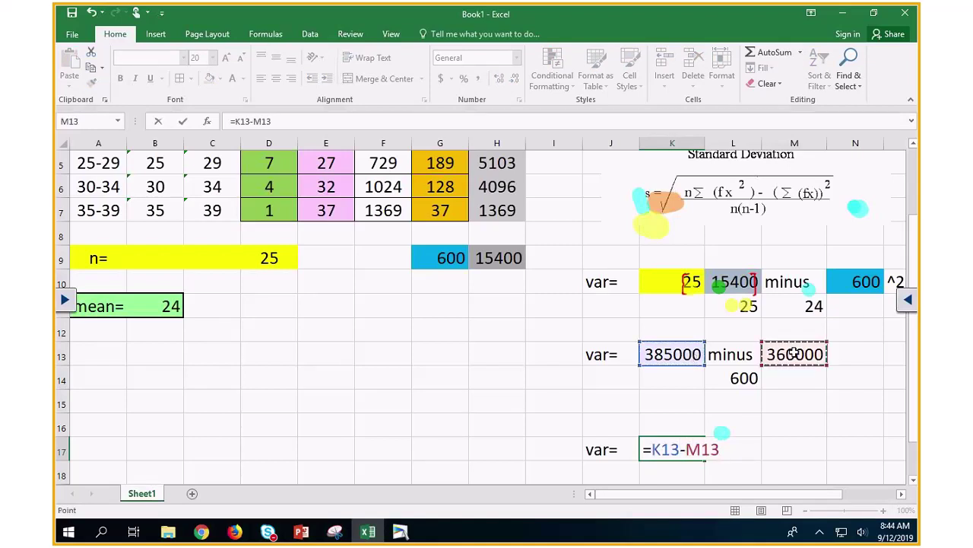
pyautogui.press('Return')
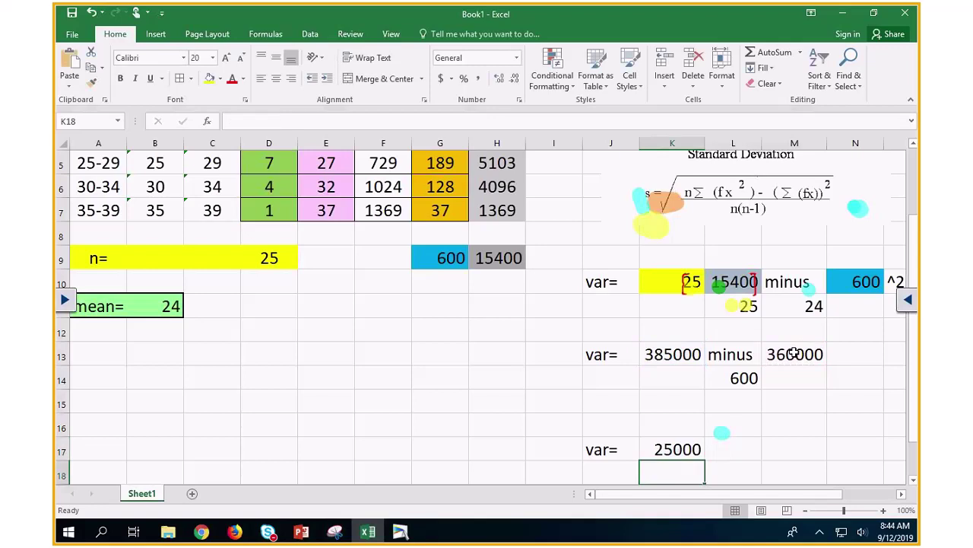
# Step: Link K18, below the numerator difference, to the variance denominator with =L14
pyautogui.write('=')
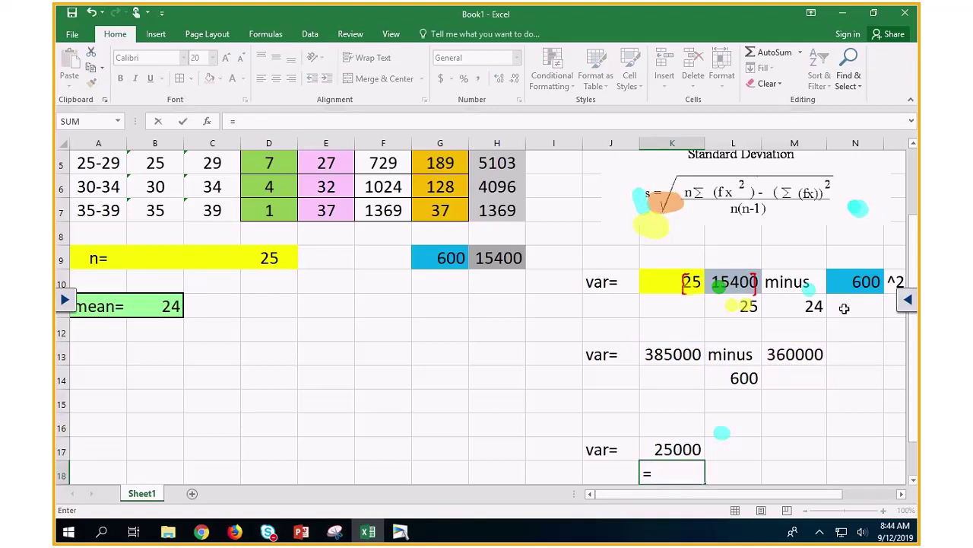
pyautogui.click(736, 381)
pyautogui.hotkey('ctrl', 'Return')
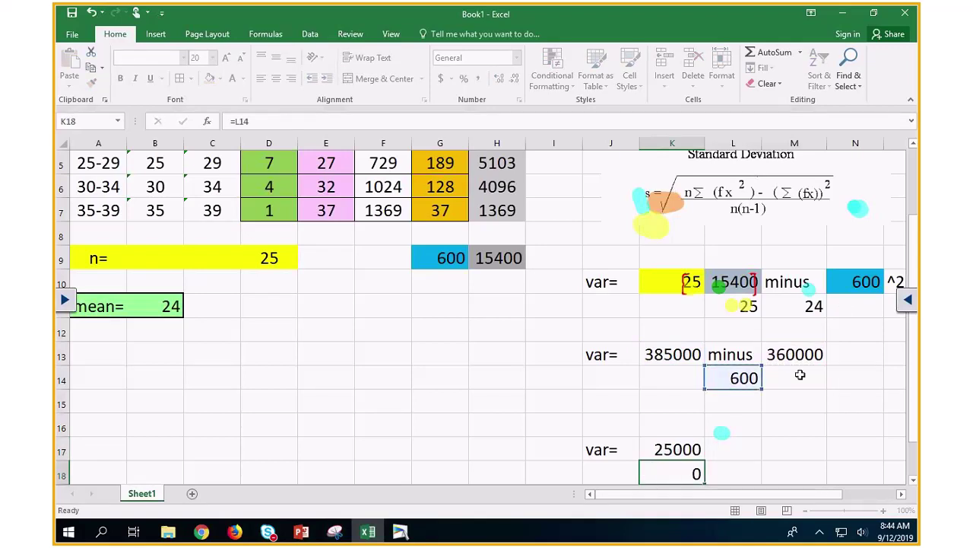
# Step: Label J20 "var=" and calculate the variance in K20 with =K17/K18
pyautogui.press('Down')
pyautogui.press('Down')
pyautogui.press('Left')
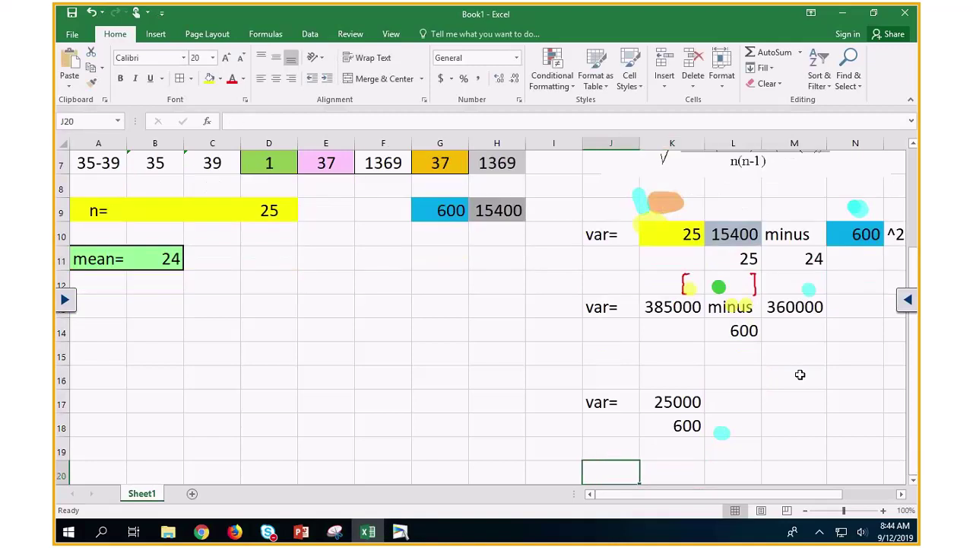
pyautogui.write('var=')
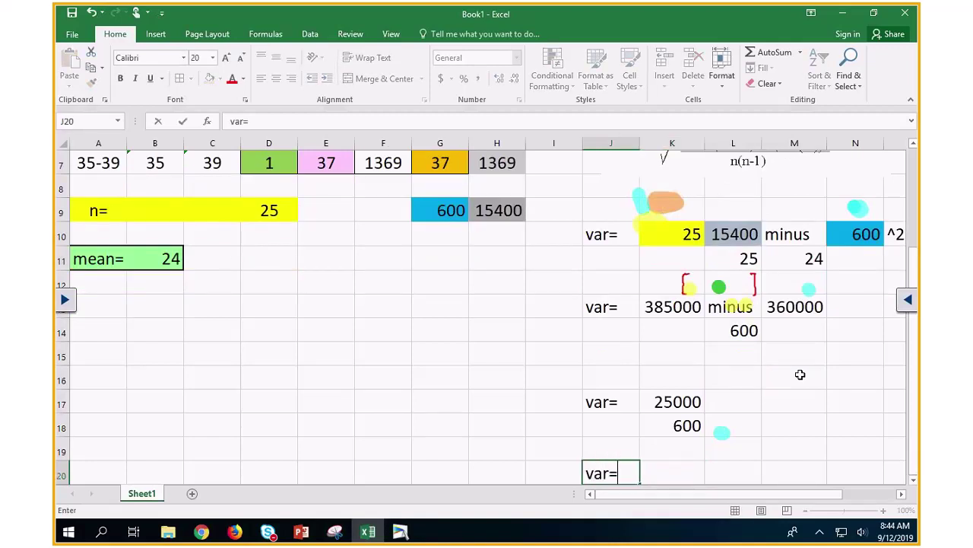
pyautogui.press('Right')
pyautogui.write('=')
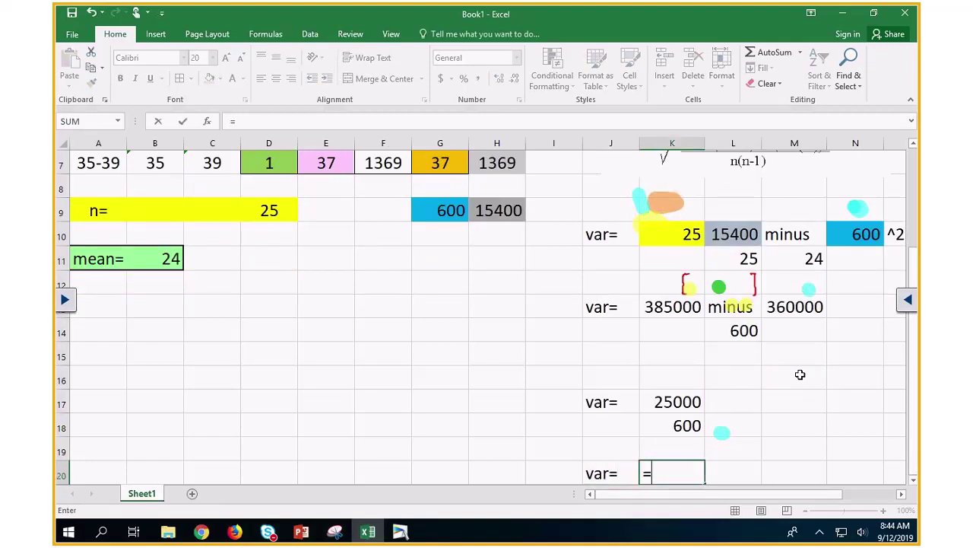
pyautogui.click(676, 404)
pyautogui.write('/')
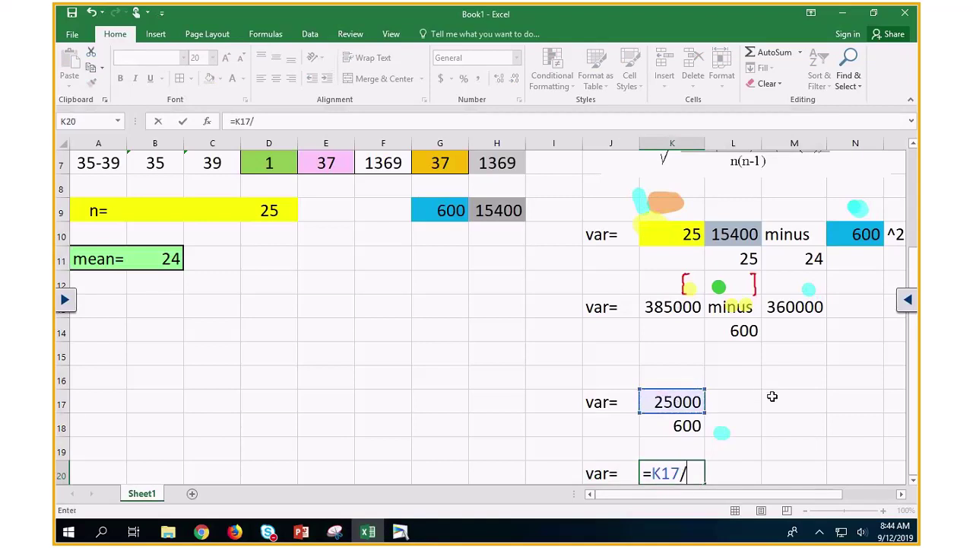
pyautogui.click(694, 425)
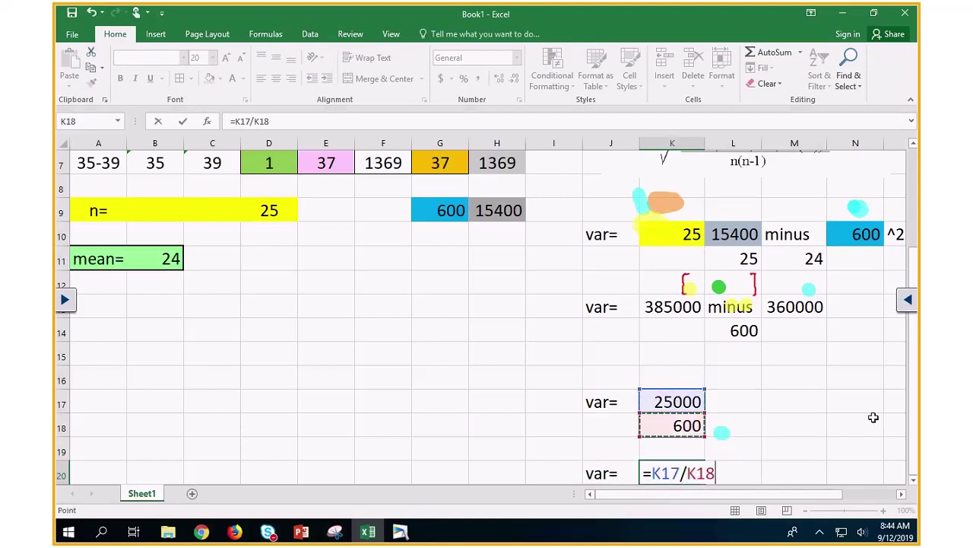
pyautogui.press('Return')
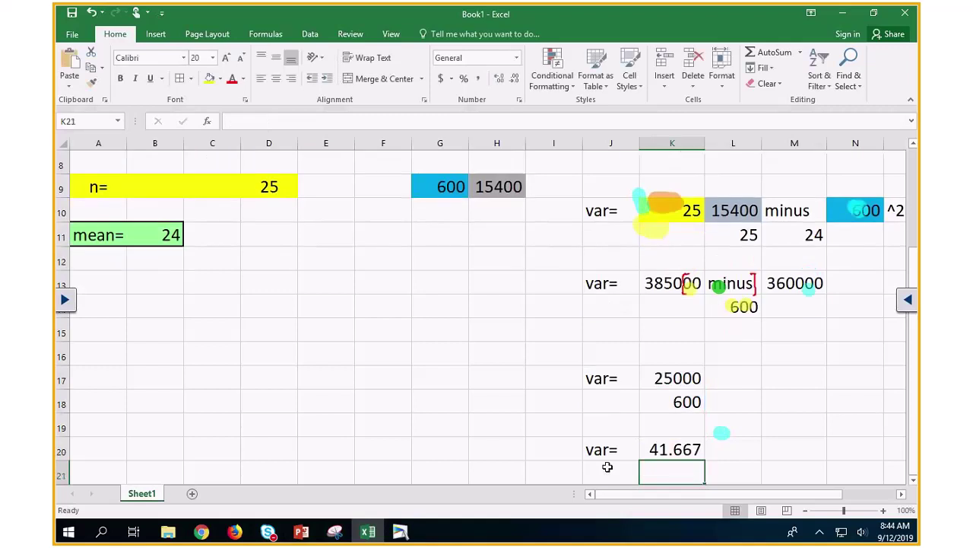
# Step: Label J21 "sd=" and calculate the standard deviation in K21 with =K20^.5
pyautogui.click(608, 472)
pyautogui.write('sd')
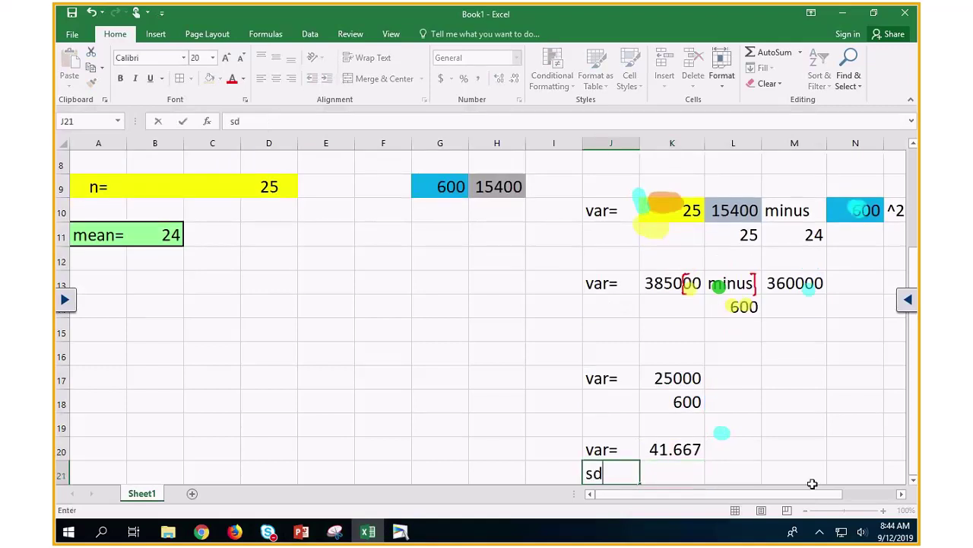
pyautogui.write('=')
pyautogui.press('Tab')
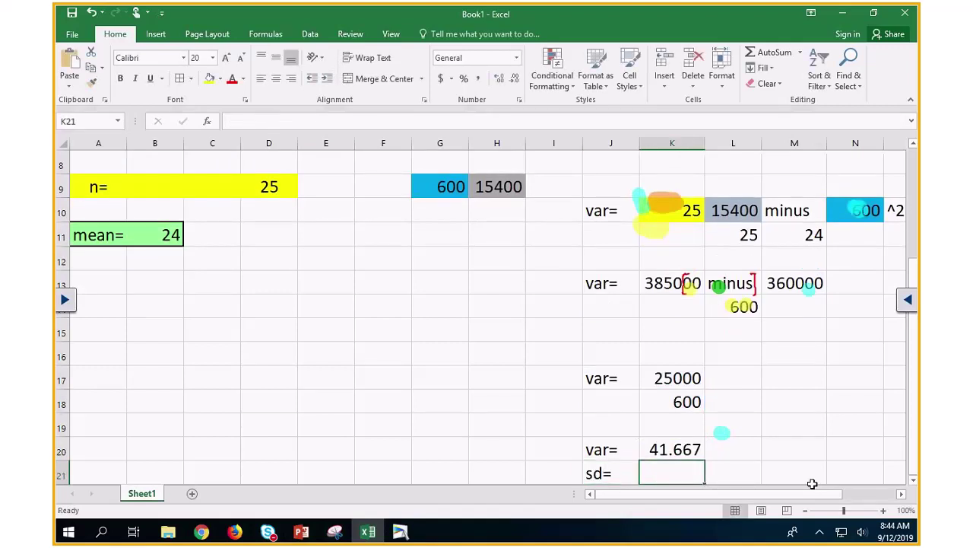
pyautogui.write('=')
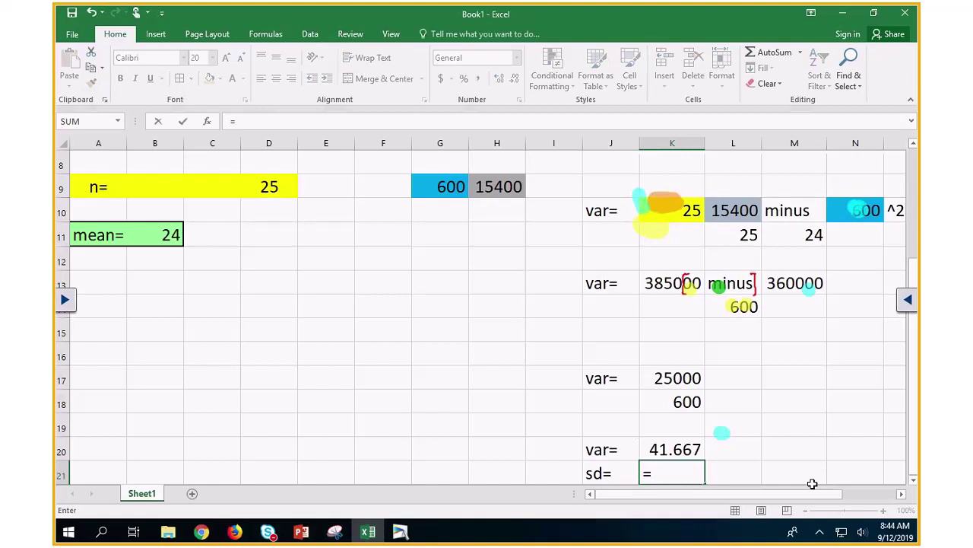
pyautogui.click(668, 449)
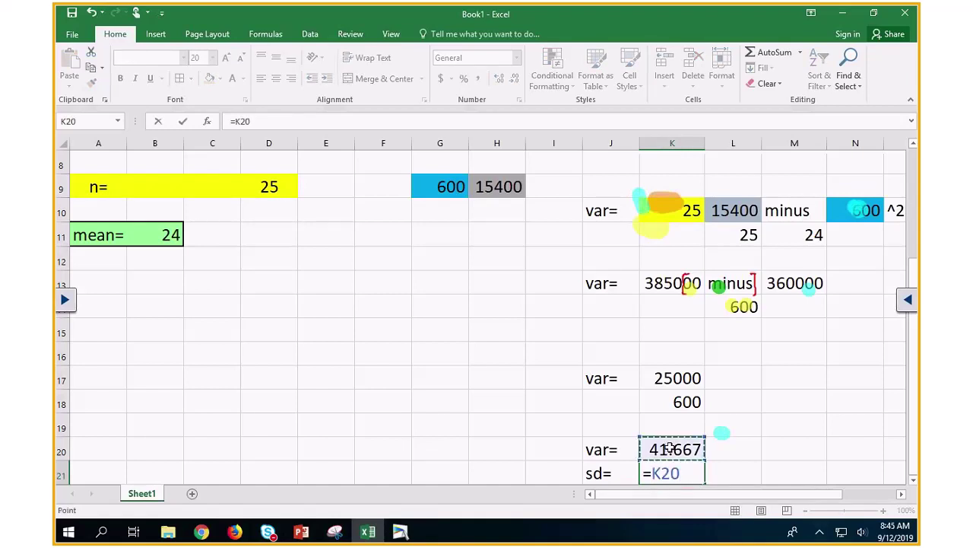
pyautogui.write('^.5')
pyautogui.press('Return')
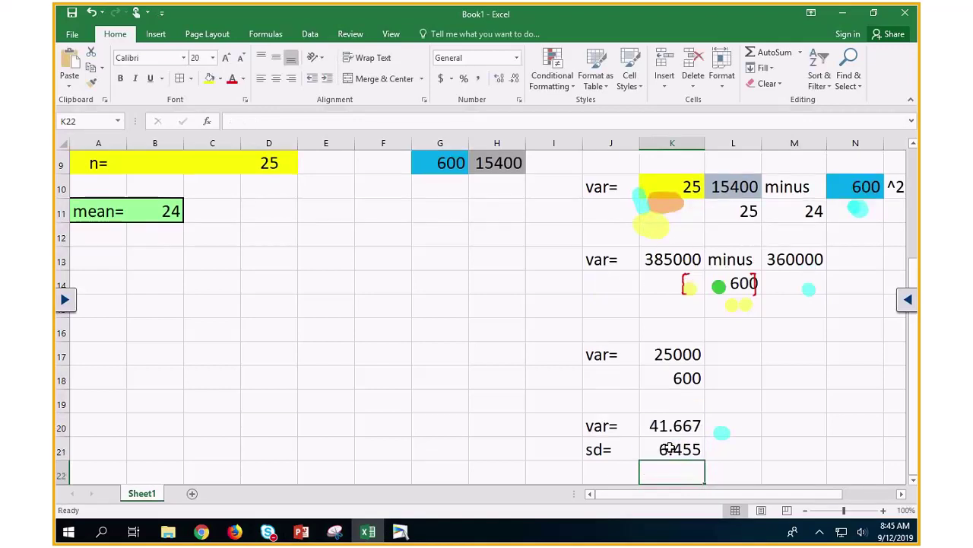
# Step: Label A12 "sd=" under the mean and link B12 to the standard deviation result with =K21
pyautogui.click(88, 241)
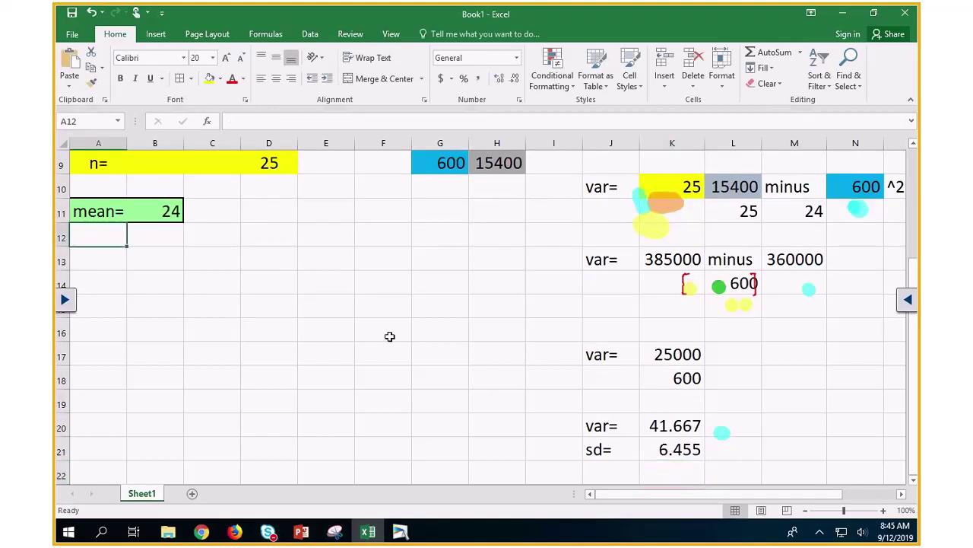
pyautogui.write('sd')
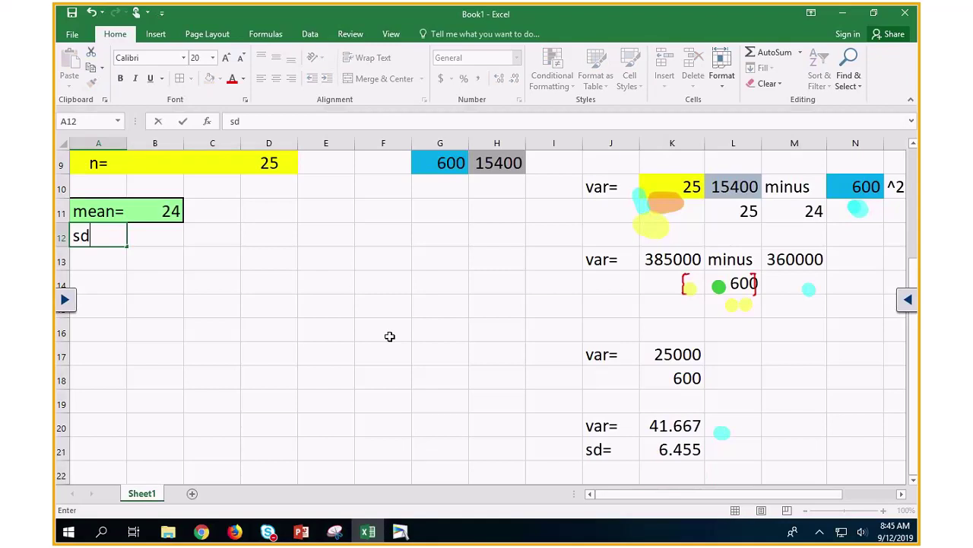
pyautogui.write('=')
pyautogui.press('Tab')
pyautogui.write('-')
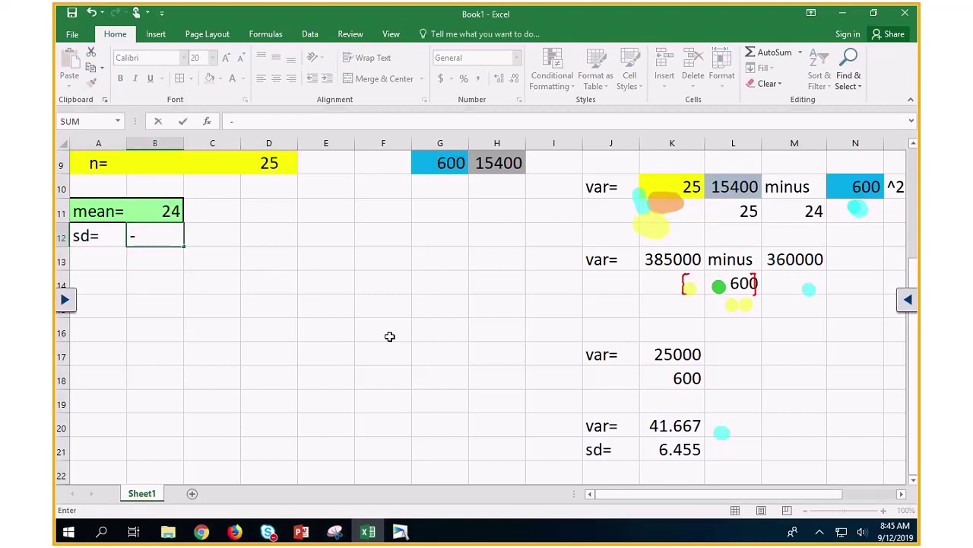
pyautogui.press('BackSpace')
pyautogui.write('=')
pyautogui.click(673, 450)
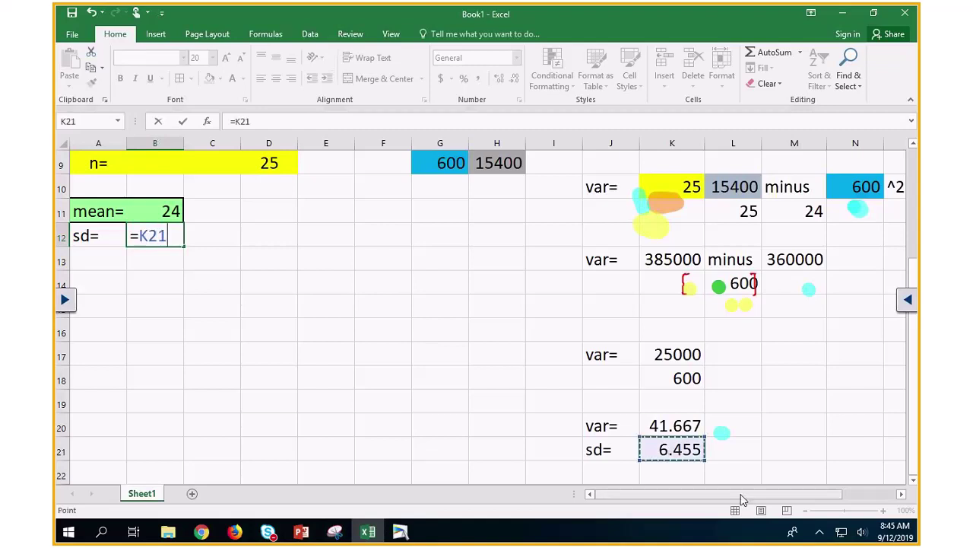
pyautogui.press('Return')
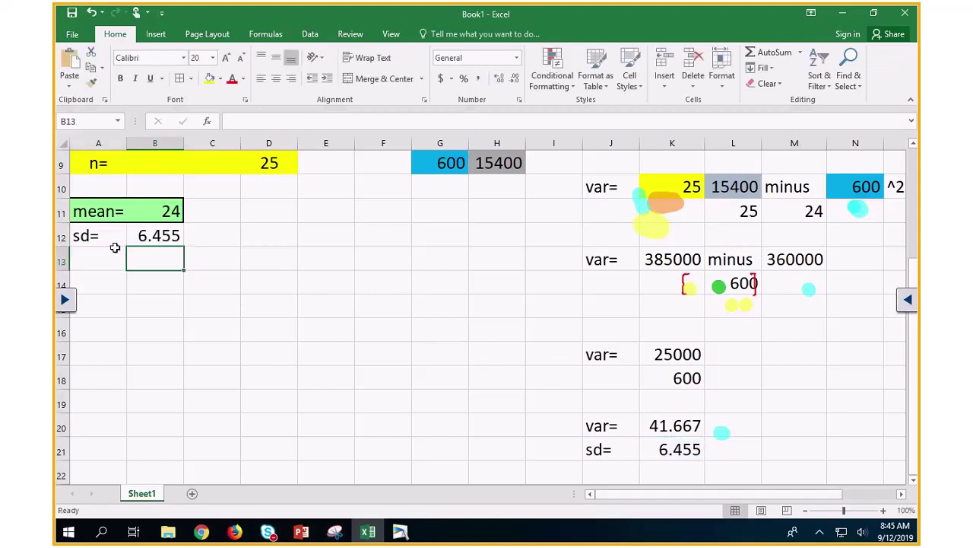
# Step: Fill the mean and sd summary cells A11:B12 with the recently used light green and give them all borders
pyautogui.moveTo(90, 215); pyautogui.dragTo(148, 232)
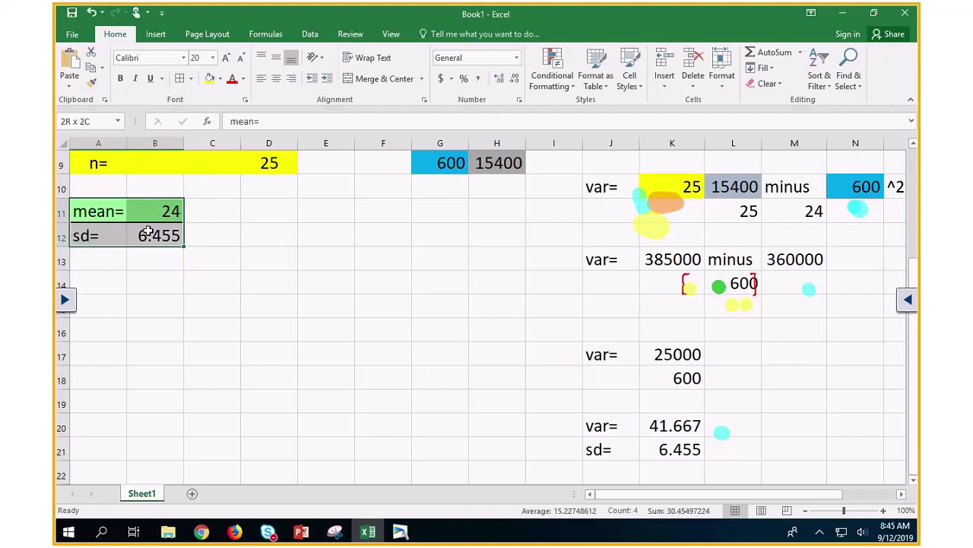
pyautogui.click(221, 79)
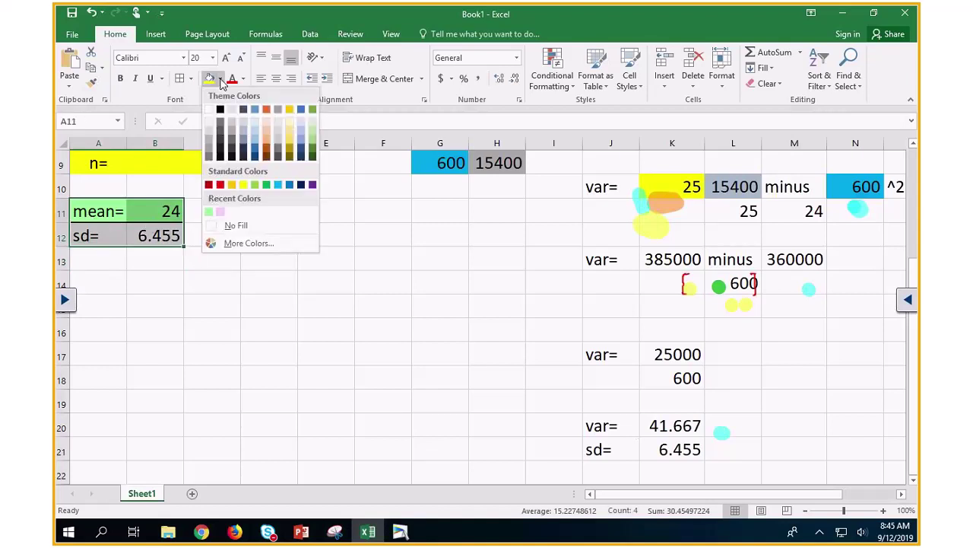
pyautogui.click(210, 214)
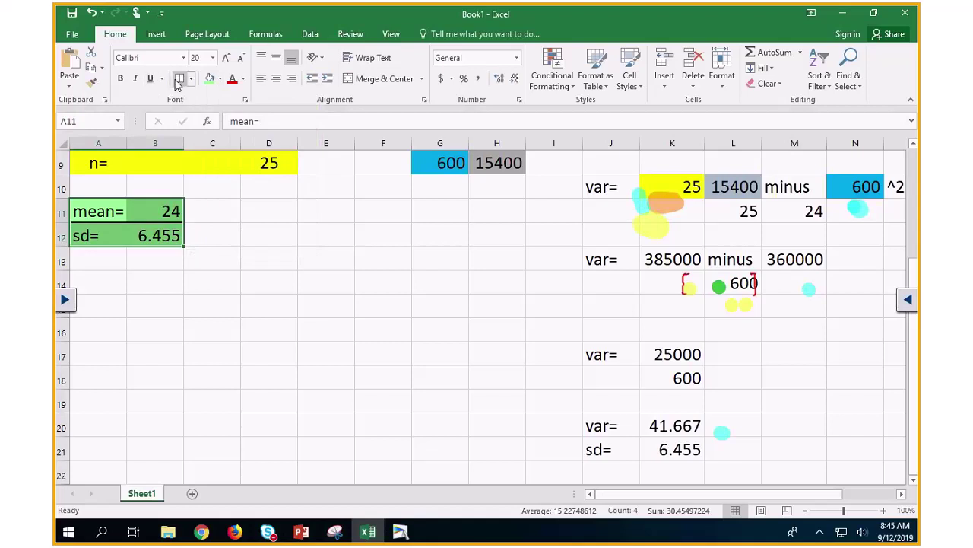
pyautogui.click(177, 80)
pyautogui.click(277, 308)
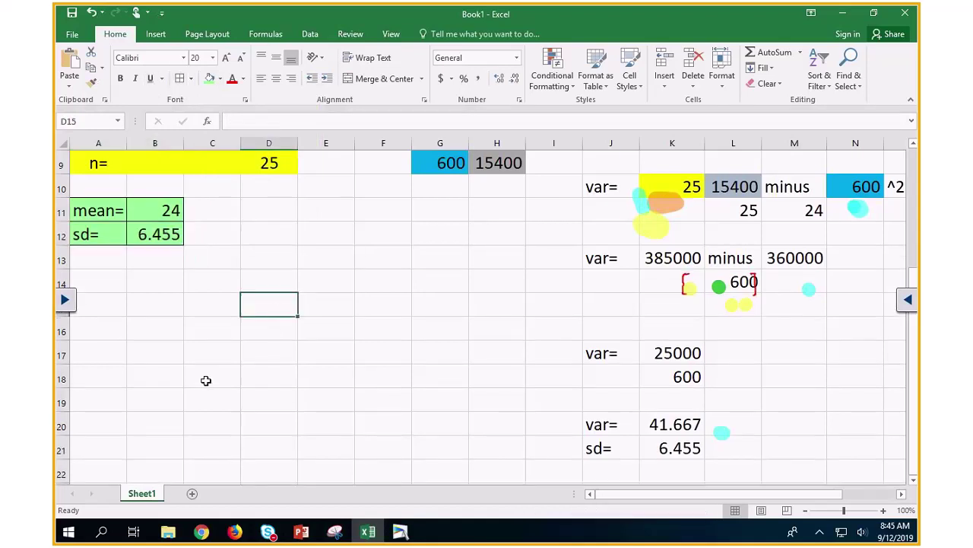
# Step: Apply thick outside borders around the mean and sd summary block A11:B12
pyautogui.moveTo(90, 211); pyautogui.dragTo(152, 235)
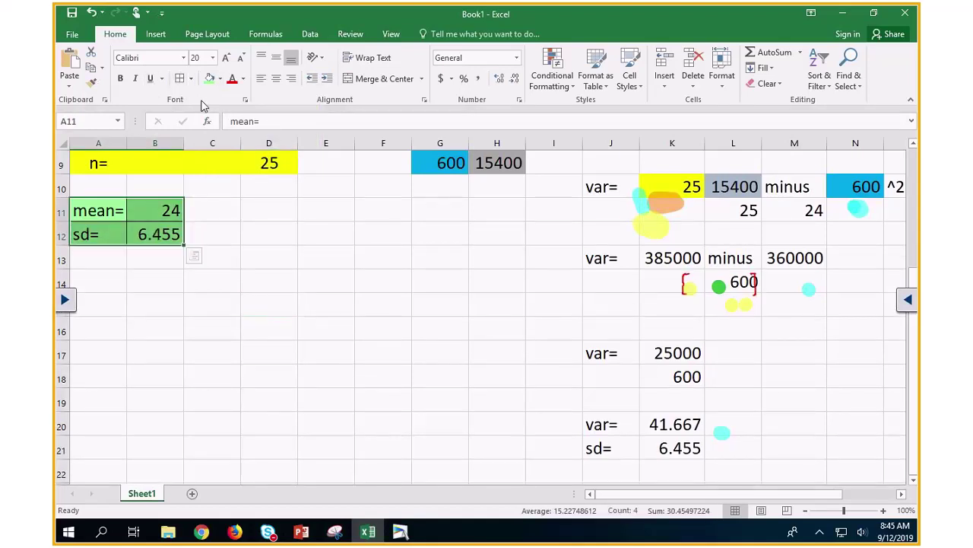
pyautogui.click(221, 79)
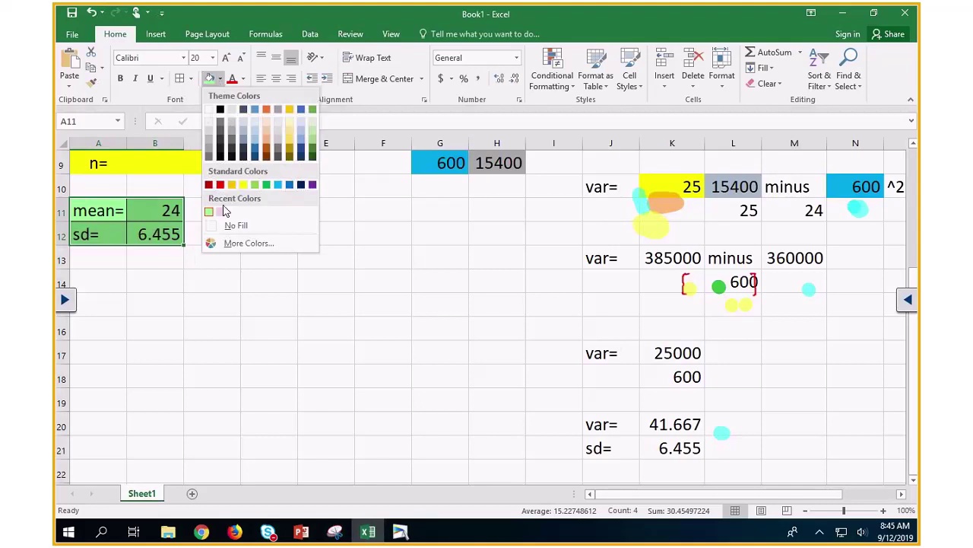
pyautogui.click(192, 91)
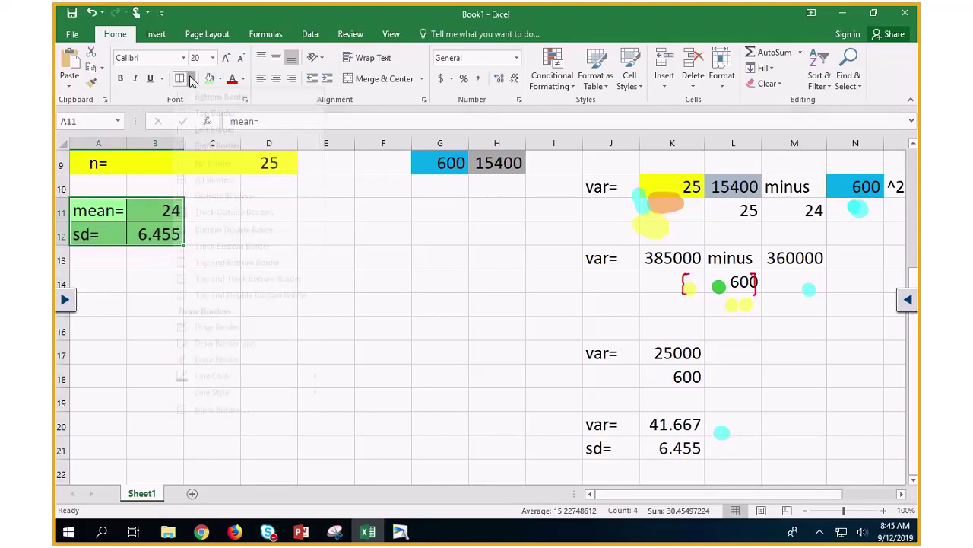
pyautogui.click(191, 78)
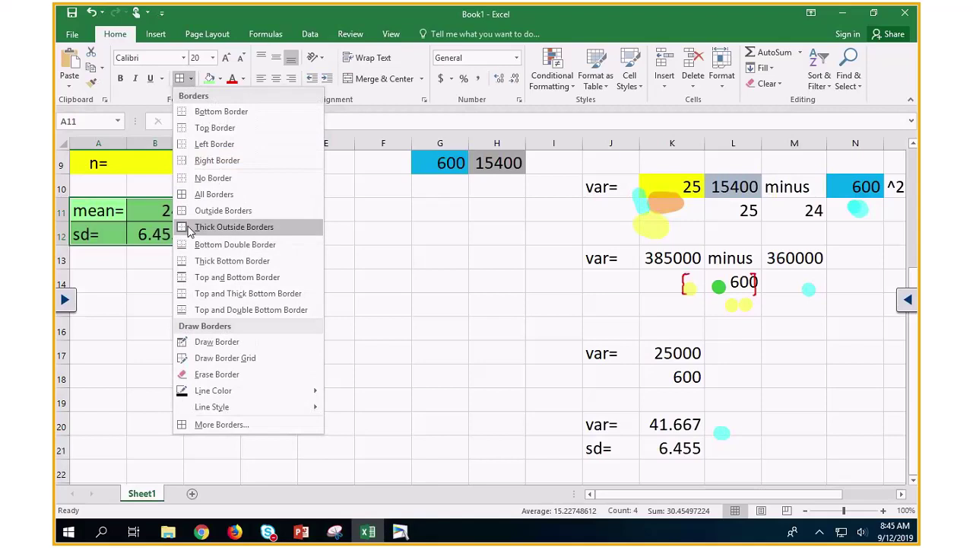
pyautogui.click(228, 227)
pyautogui.click(279, 307)
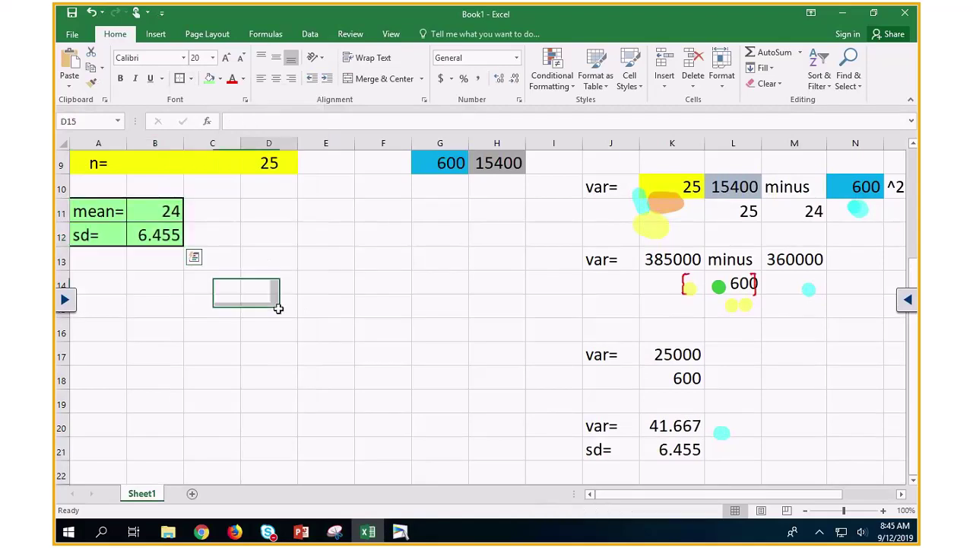
# Step: Review the class intervals in A2:A7, the frequencies in D2:D7 and the variance and standard deviation calculations against the formulas
pyautogui.scroll(3, 346, 424)
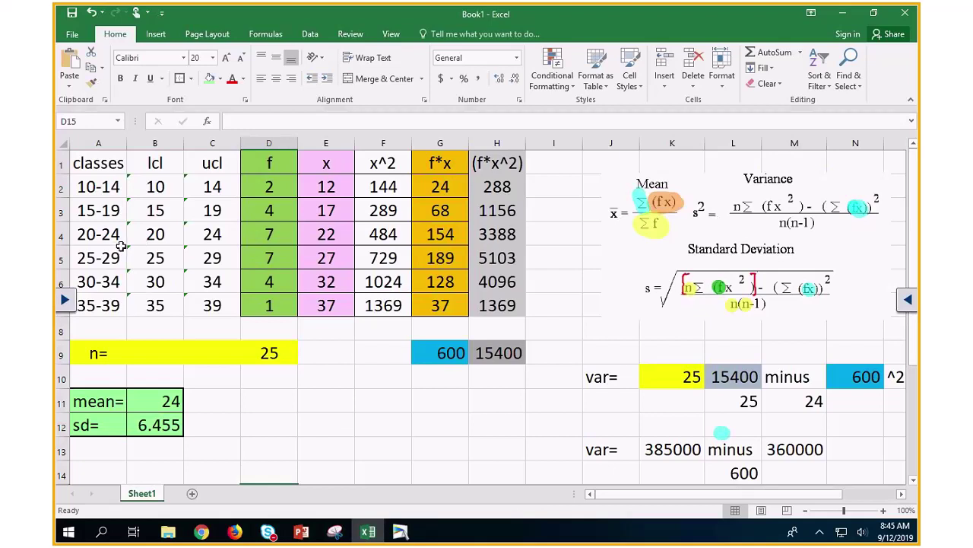
pyautogui.scroll(-2, 120, 242)
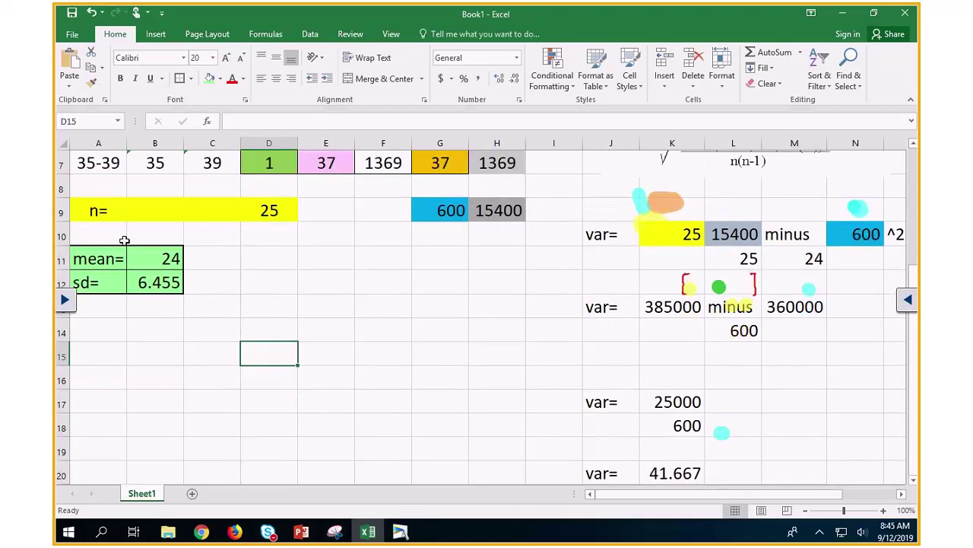
pyautogui.scroll(2, 124, 240)
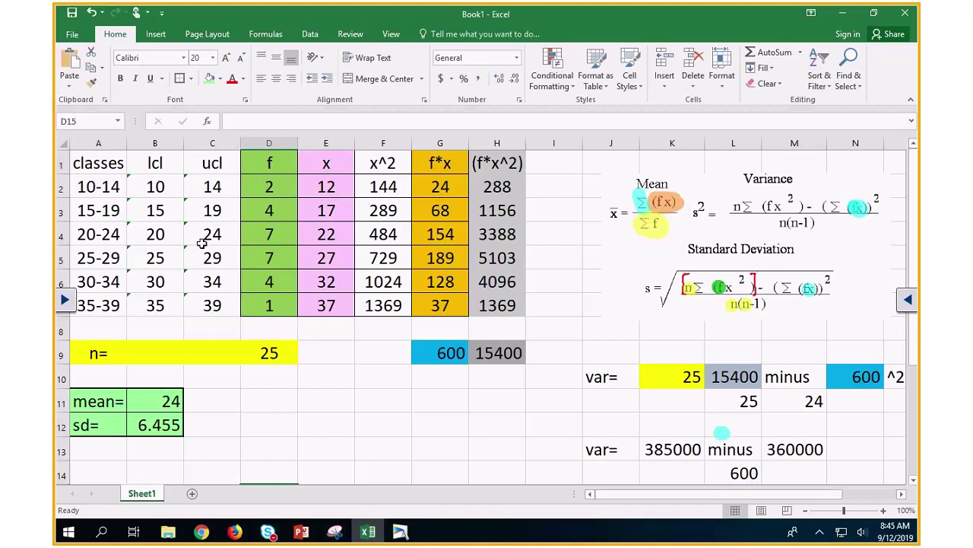
pyautogui.moveTo(120, 190); pyautogui.dragTo(120, 303)
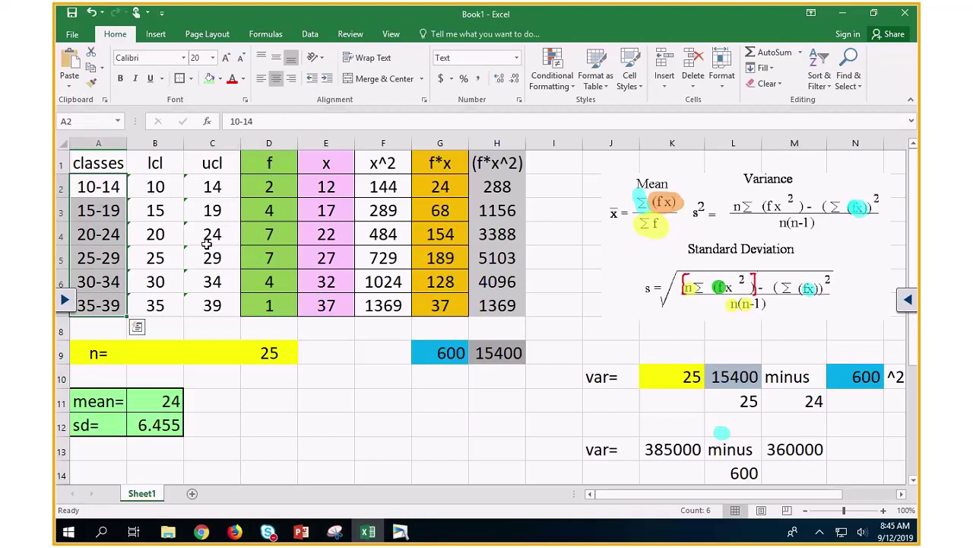
pyautogui.moveTo(265, 186); pyautogui.dragTo(273, 304)
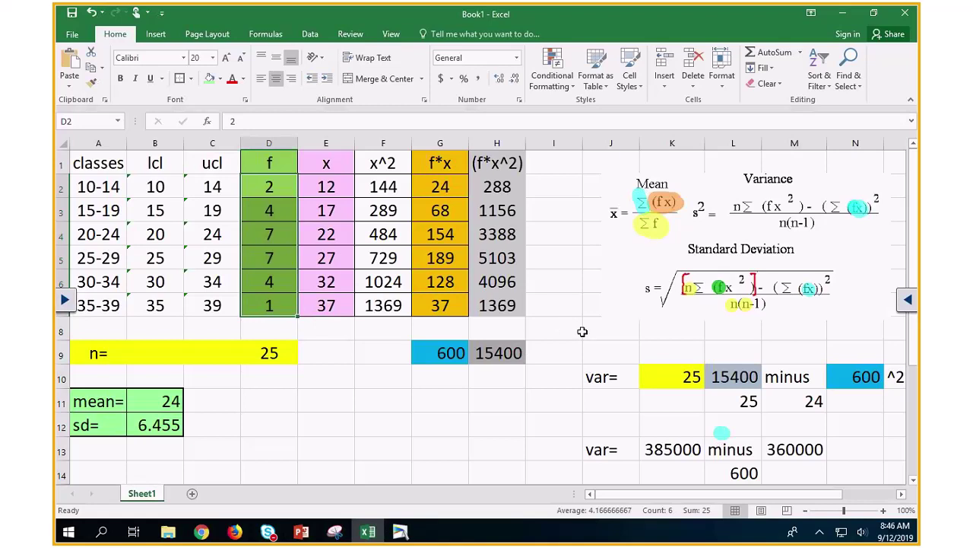
pyautogui.scroll(-4, 582, 332)
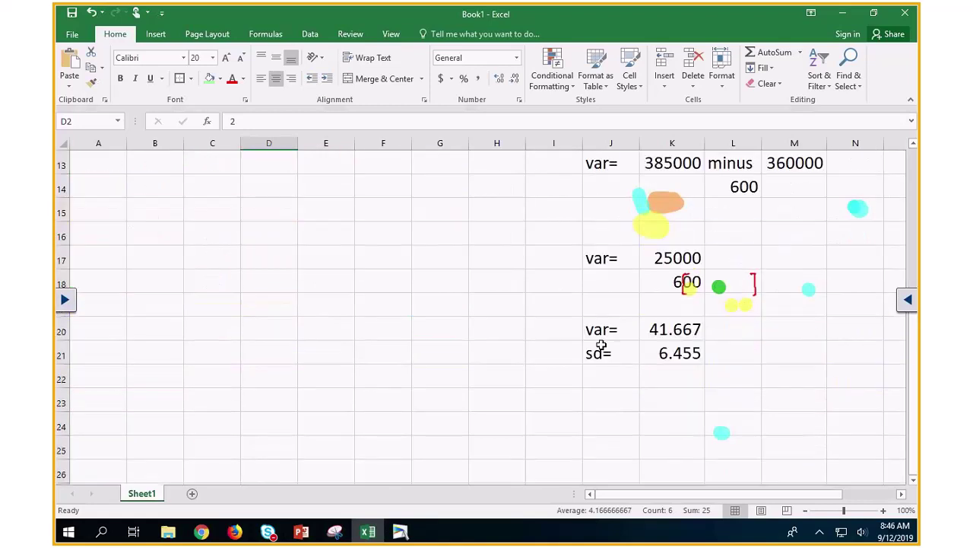
pyautogui.scroll(4, 601, 346)
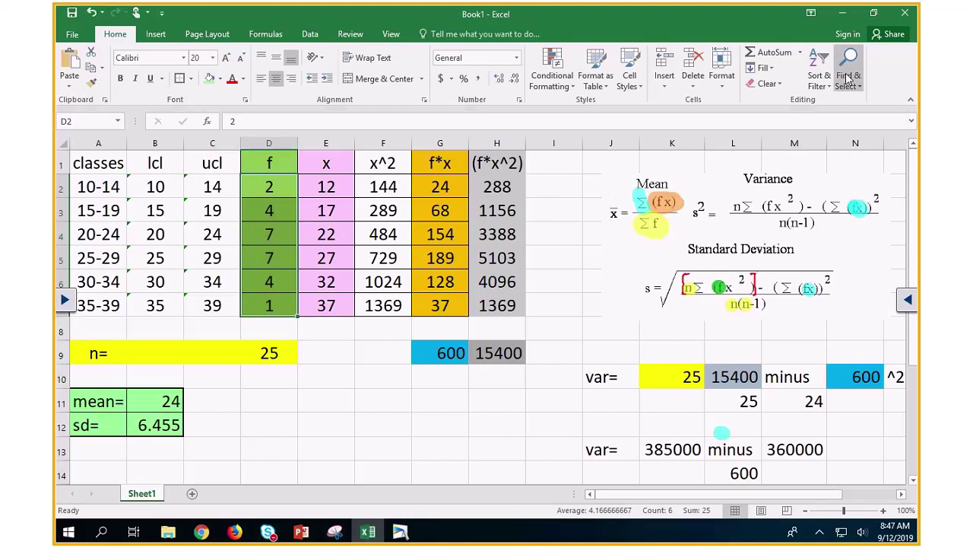
# Step: Minimize the workbook, switch to the Easy Interactive annotation tool's whiteboard mode and add a blank page after the formula page
pyautogui.click(842, 15)
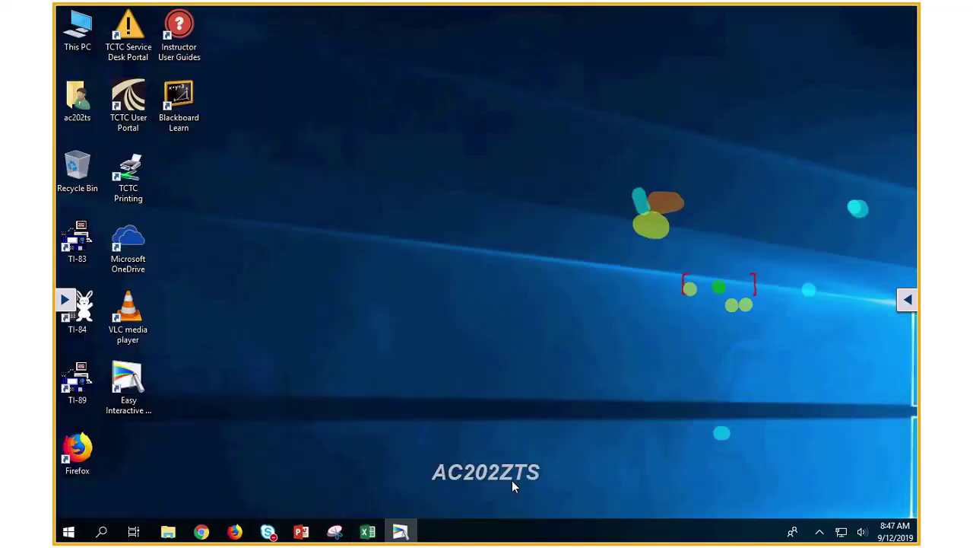
pyautogui.click(909, 298)
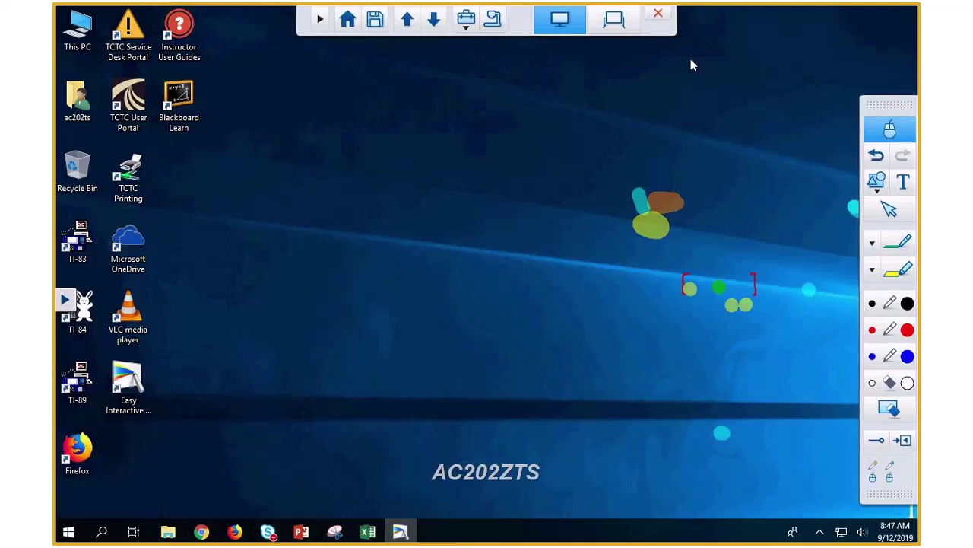
pyautogui.click(598, 33)
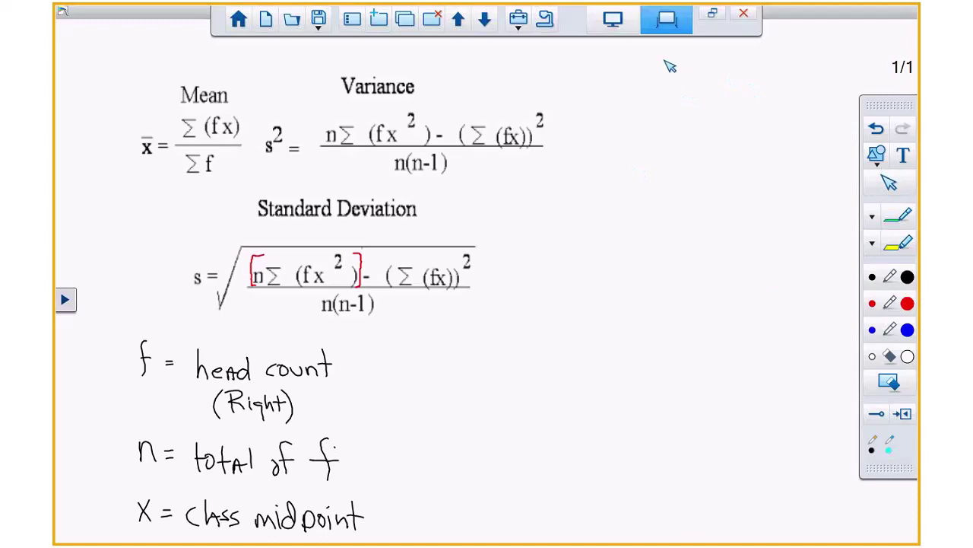
pyautogui.click(391, 18)
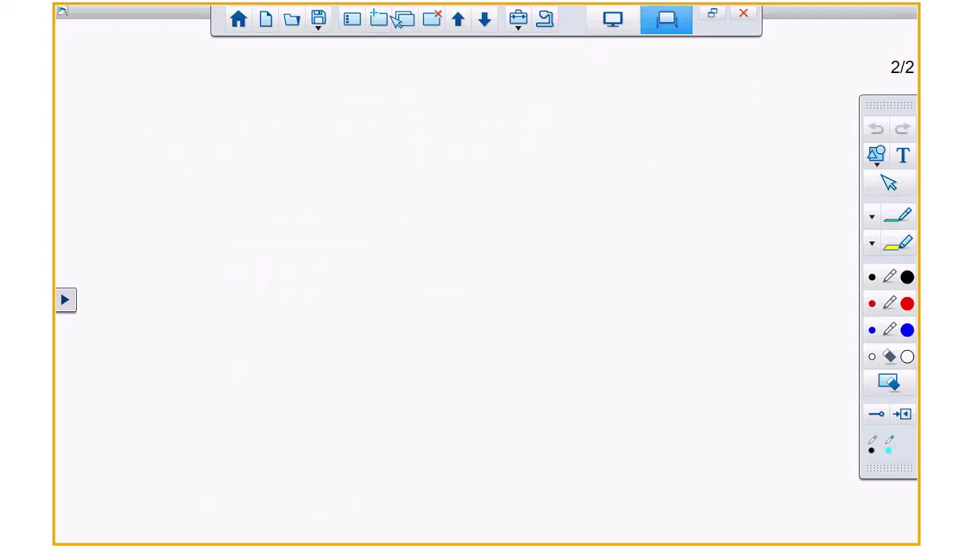
# Step: Insert the PNG image of Problem 5 on the blank page and move it to the page's upper-left area
pyautogui.click(518, 23)
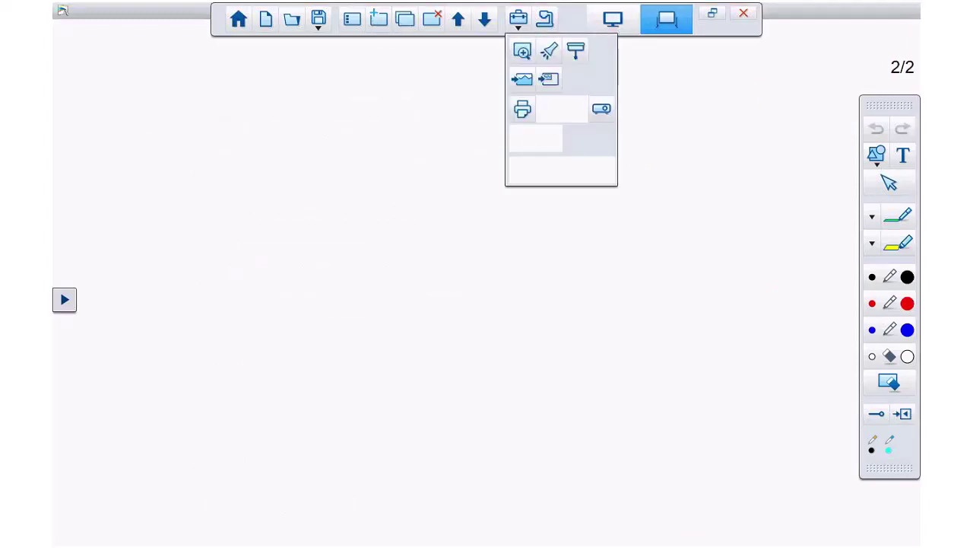
pyautogui.click(553, 84)
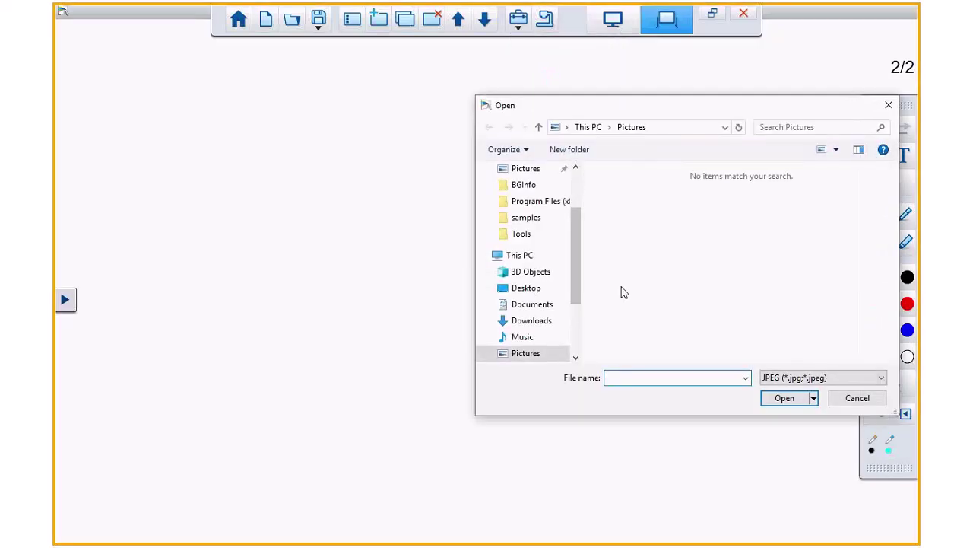
pyautogui.click(795, 380)
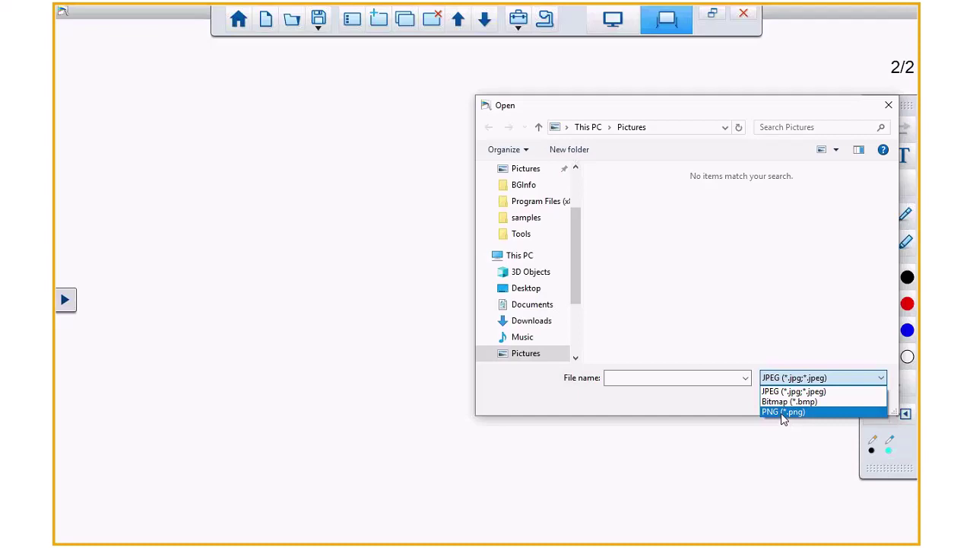
pyautogui.click(783, 415)
pyautogui.doubleClick(710, 196)
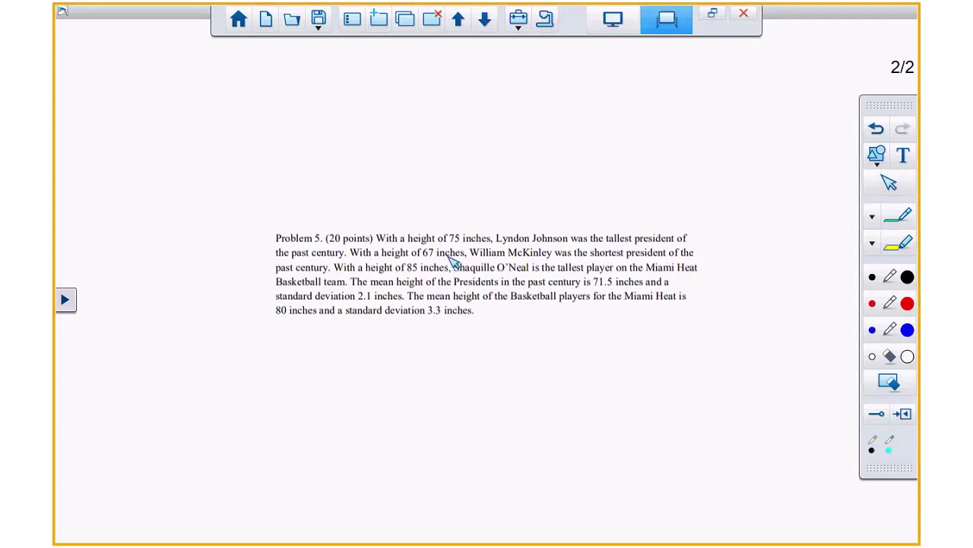
pyautogui.moveTo(454, 261); pyautogui.dragTo(285, 74)
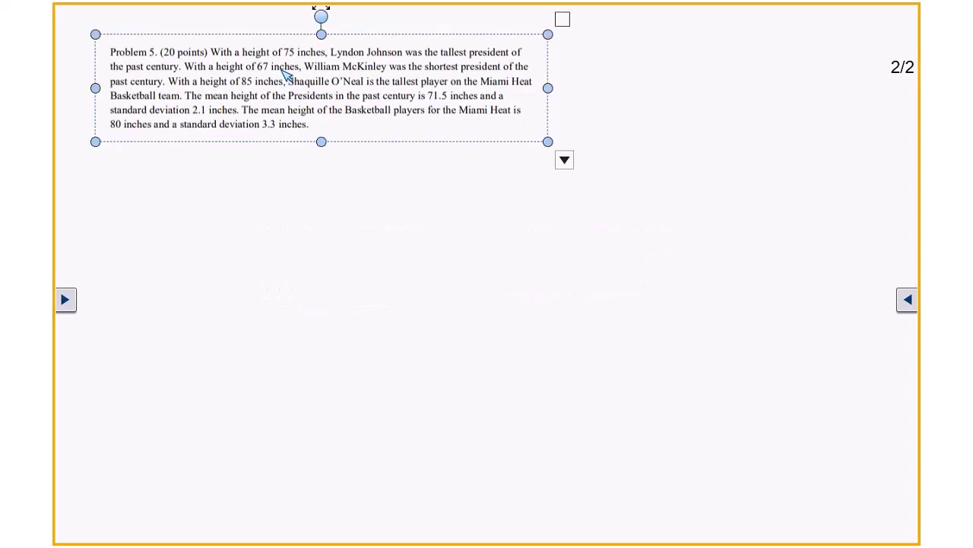